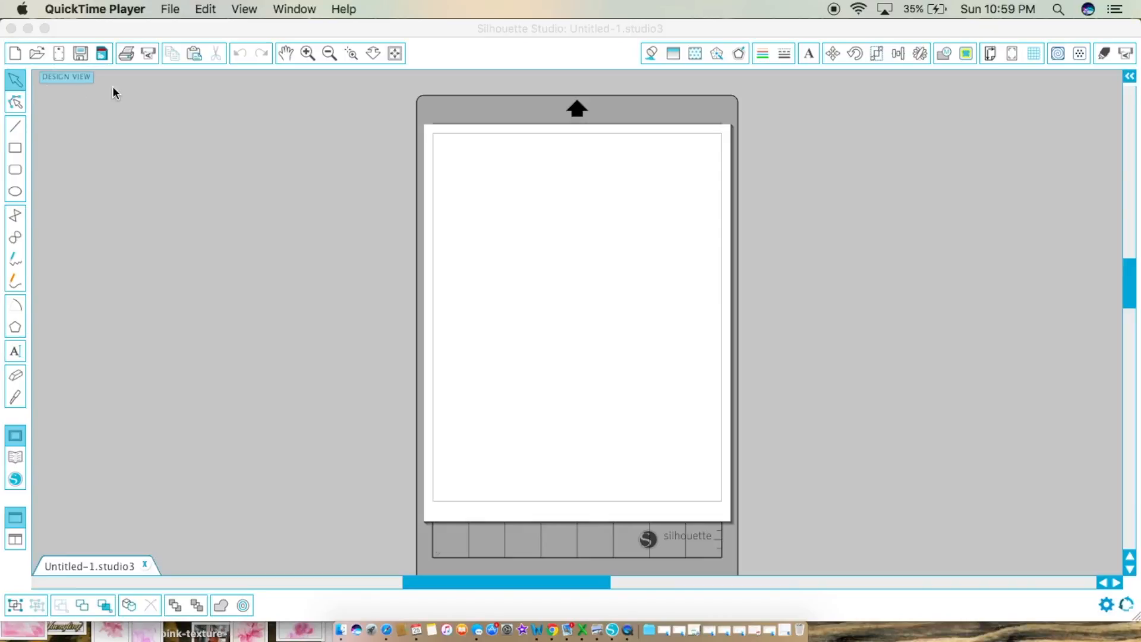
# View the design library, skipping the Silhouette Cloud introduction, and the design store, and return to the design page
pyautogui.click(81, 84)
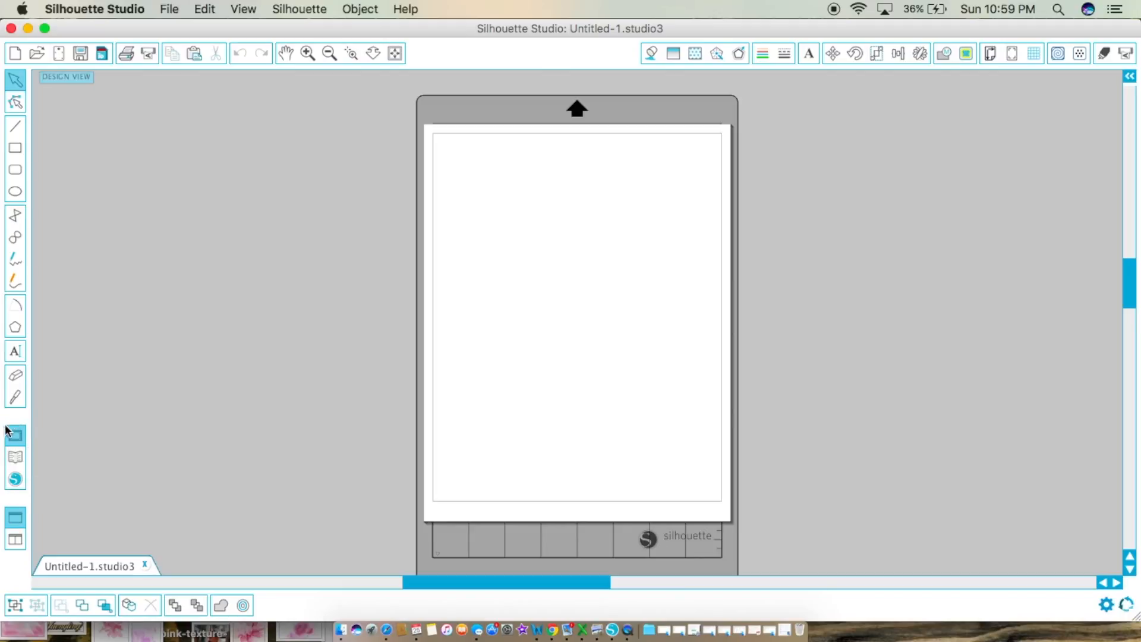
pyautogui.click(15, 457)
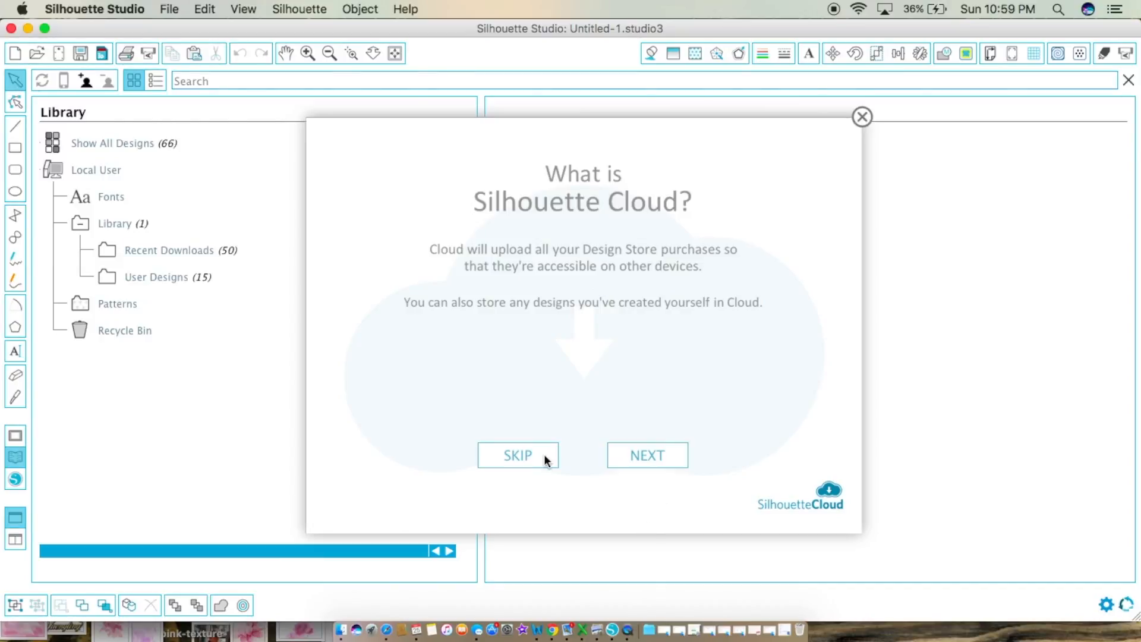
pyautogui.click(518, 455)
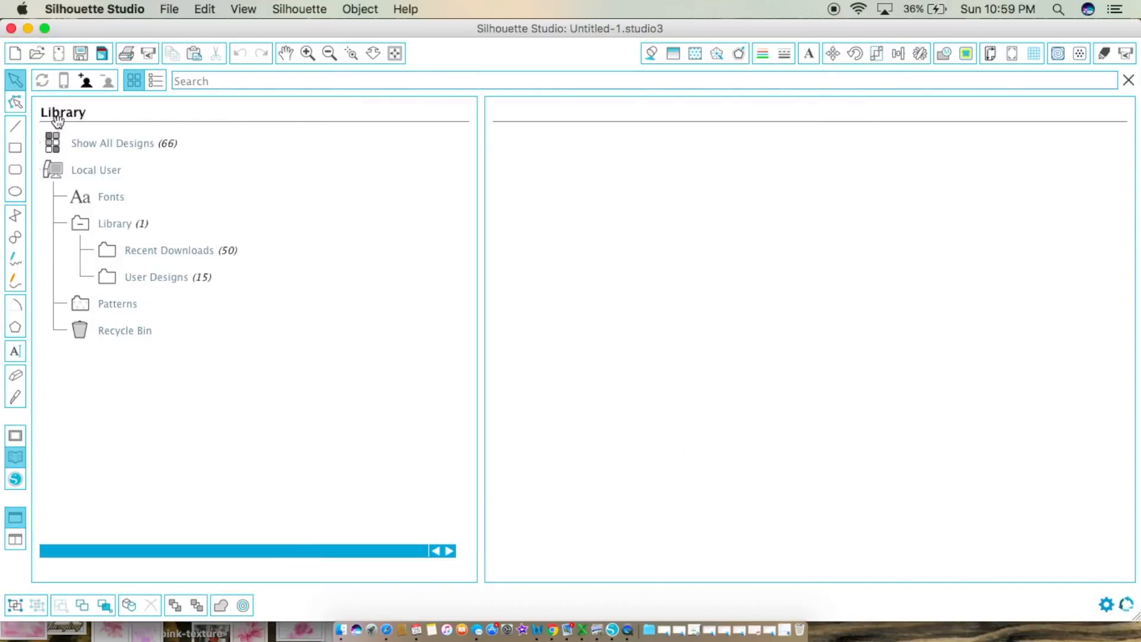
pyautogui.click(15, 479)
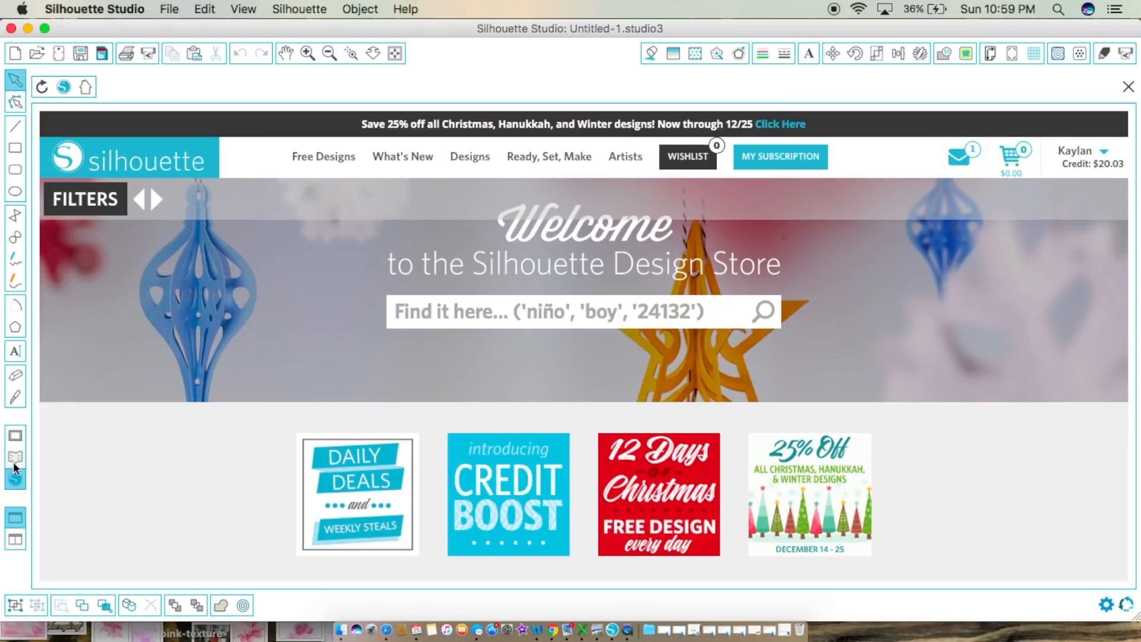
pyautogui.click(16, 438)
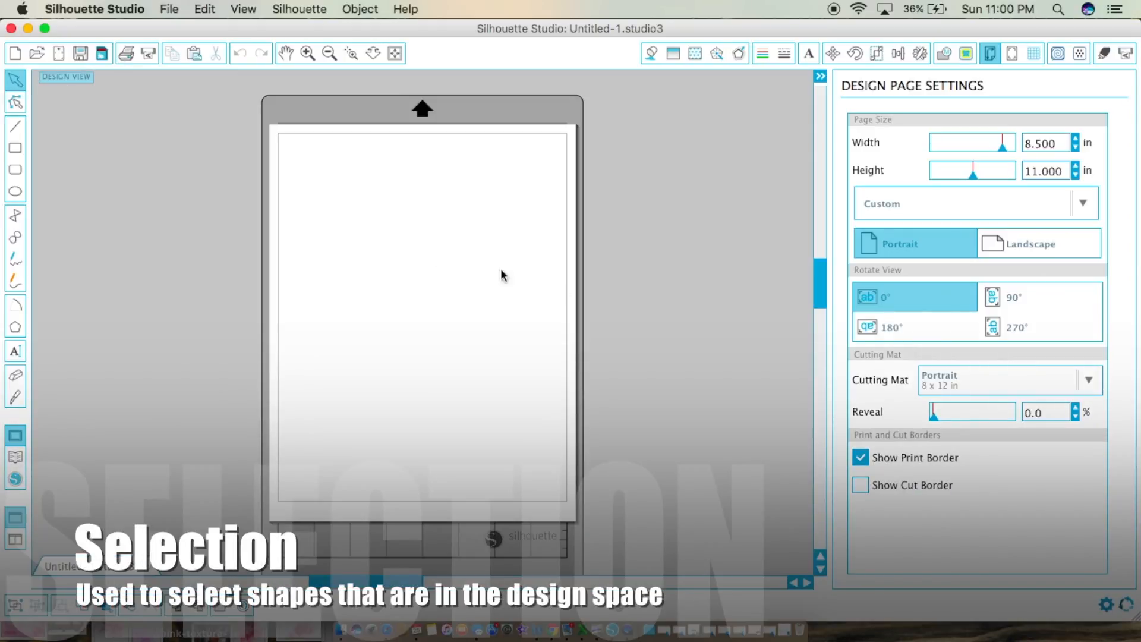
pyautogui.moveTo(310, 172); pyautogui.dragTo(476, 302)
pyautogui.moveTo(300, 154); pyautogui.dragTo(608, 475)
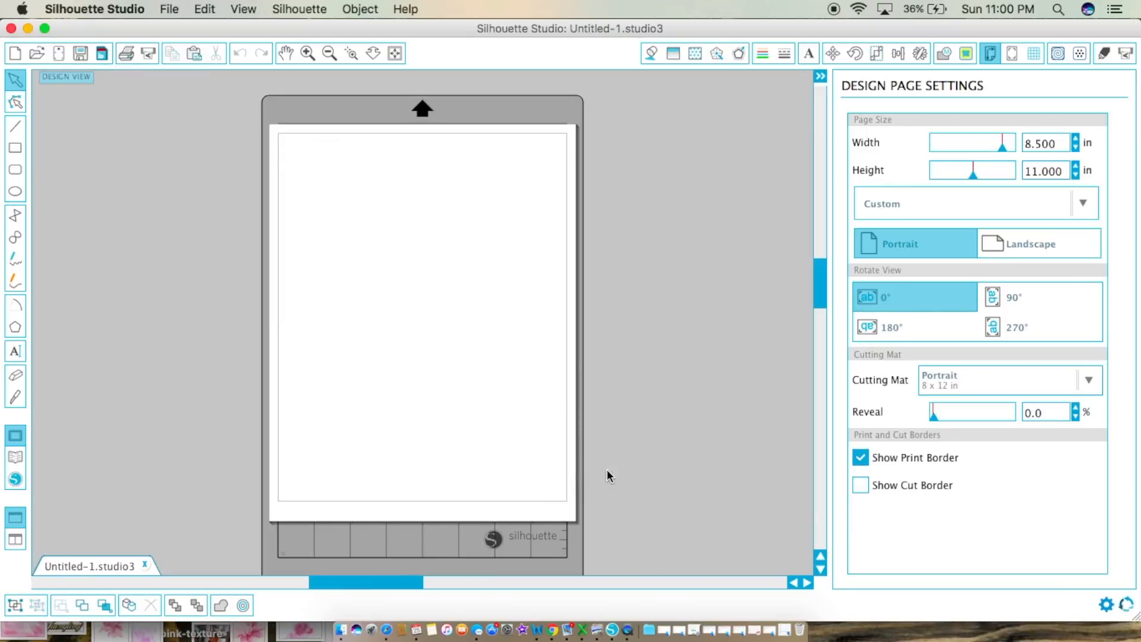
pyautogui.click(16, 103)
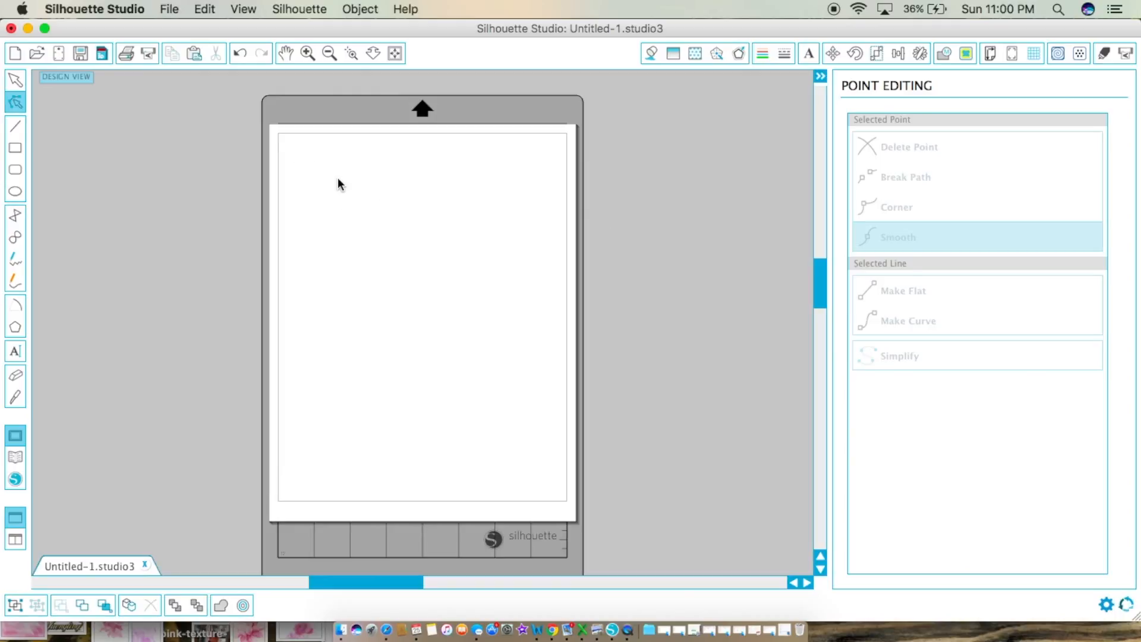
# Draw two straight diagonal lines that cross each other on the page
pyautogui.click(15, 129)
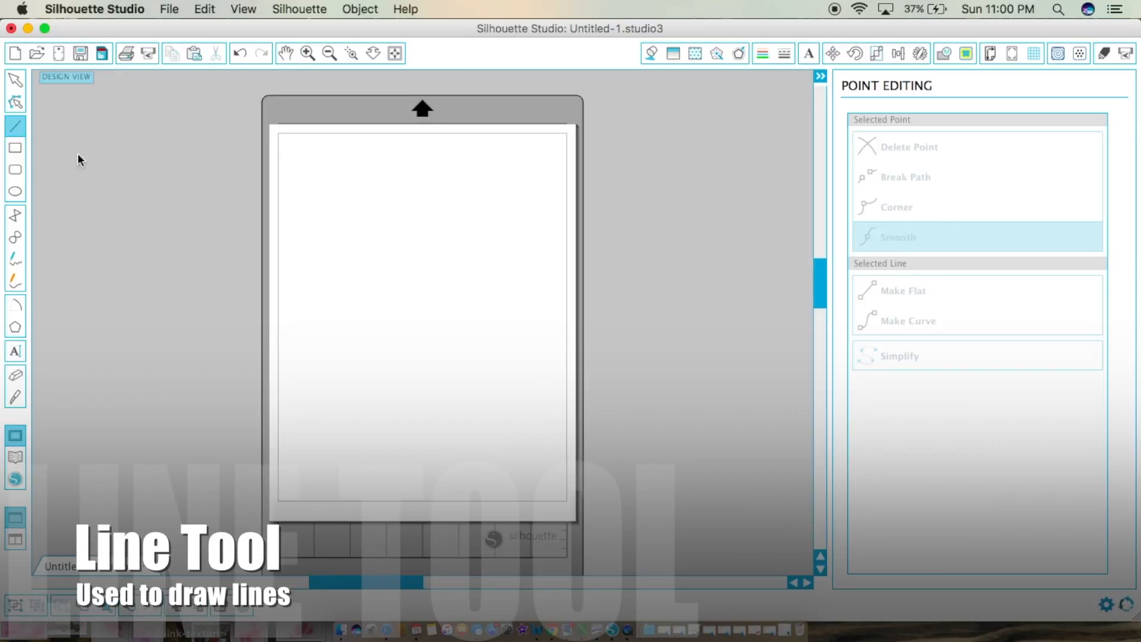
pyautogui.moveTo(331, 191); pyautogui.dragTo(484, 429)
pyautogui.moveTo(322, 373); pyautogui.dragTo(527, 177)
# Edit the points of the rising line and move its upper end point onto the lower end of the other line
pyautogui.click(22, 109)
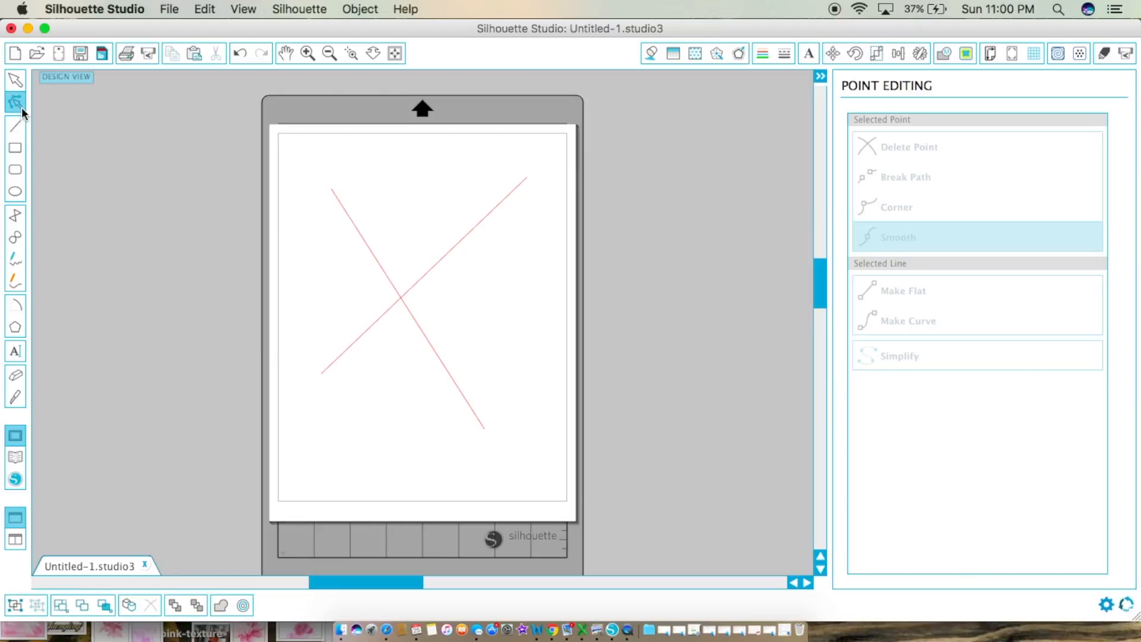
pyautogui.click(470, 234)
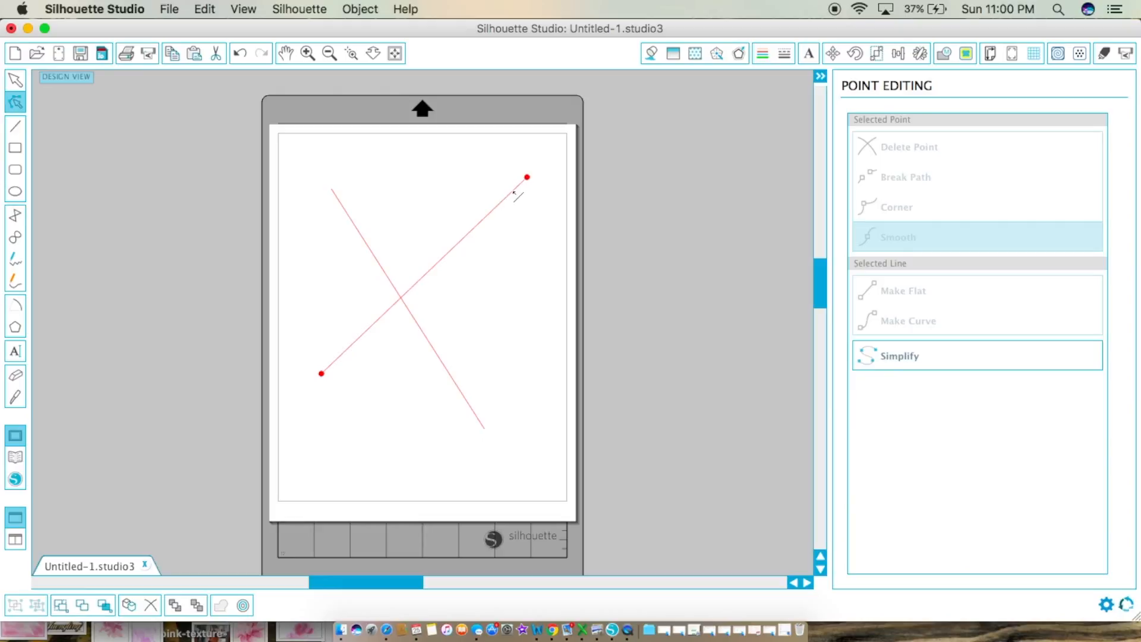
pyautogui.moveTo(531, 179); pyautogui.dragTo(483, 428)
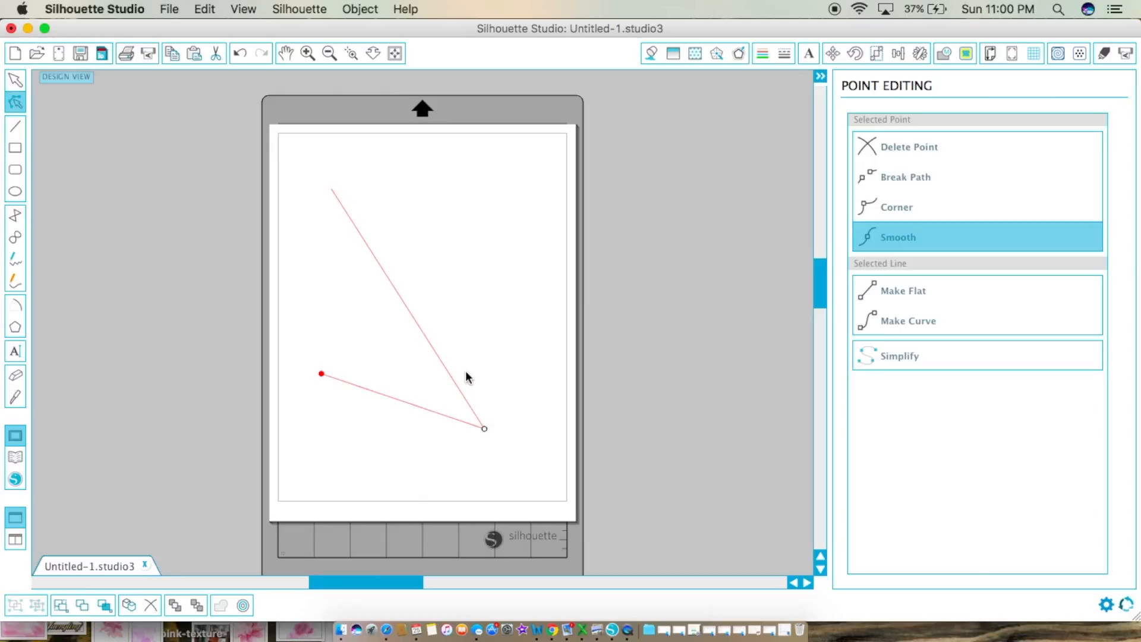
# Select the long diagonal line and the short lower line in turn to check that they are separate objects
pyautogui.doubleClick(420, 330)
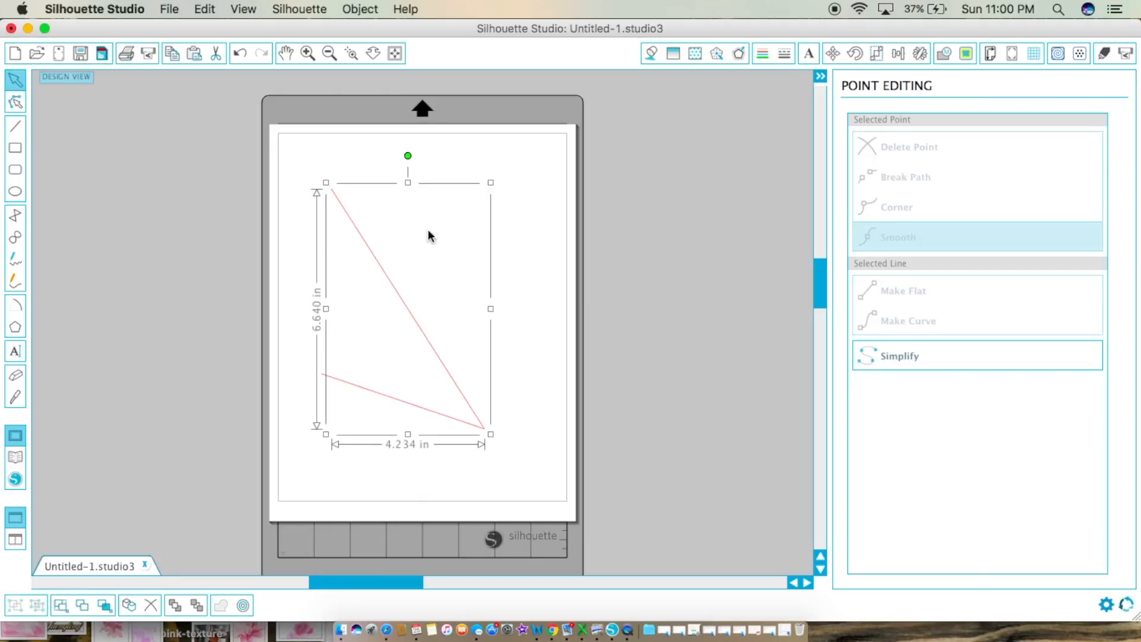
pyautogui.click(387, 418)
pyautogui.click(392, 406)
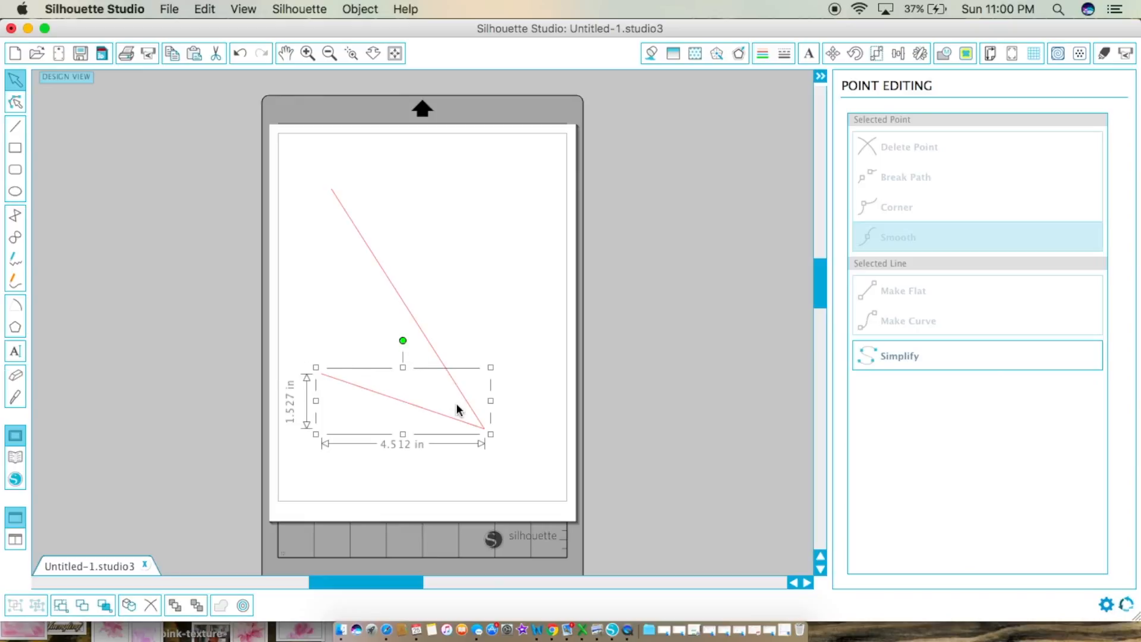
# Add three edit points to the short lower line and move them to bend it into a zigzag
pyautogui.click(15, 102)
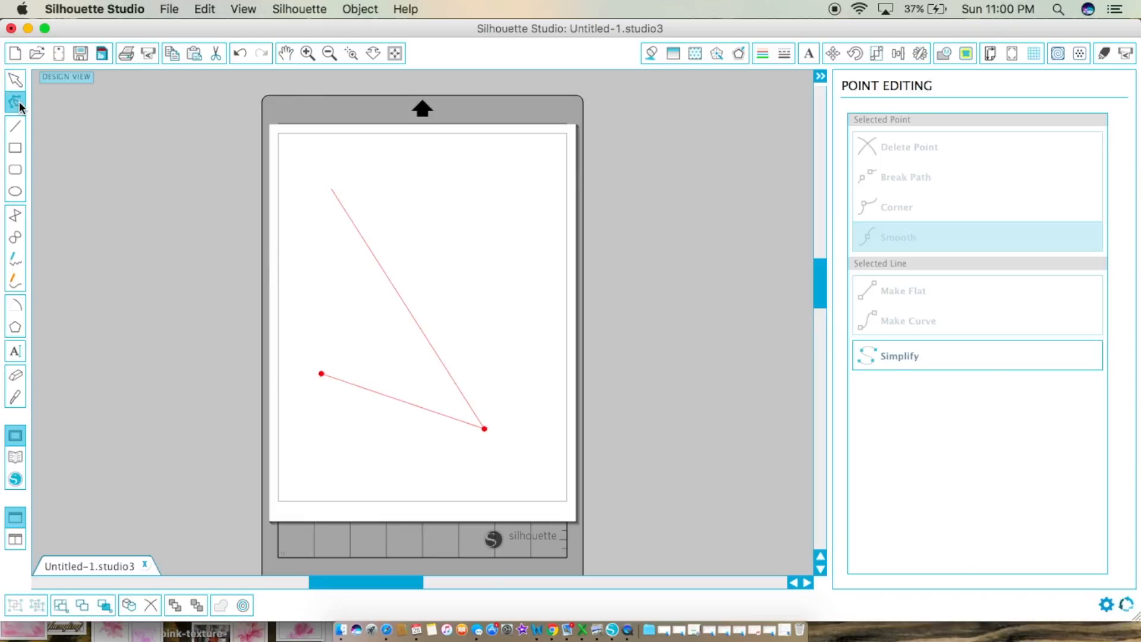
pyautogui.doubleClick(405, 403)
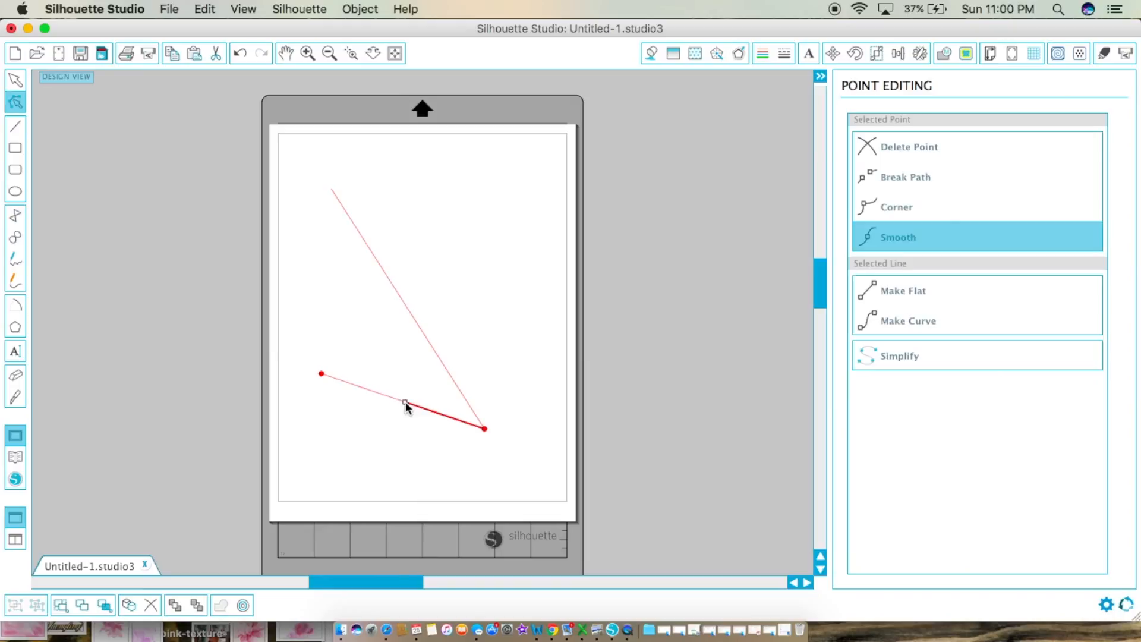
pyautogui.moveTo(404, 402); pyautogui.dragTo(398, 373)
pyautogui.doubleClick(425, 450)
pyautogui.click(398, 373)
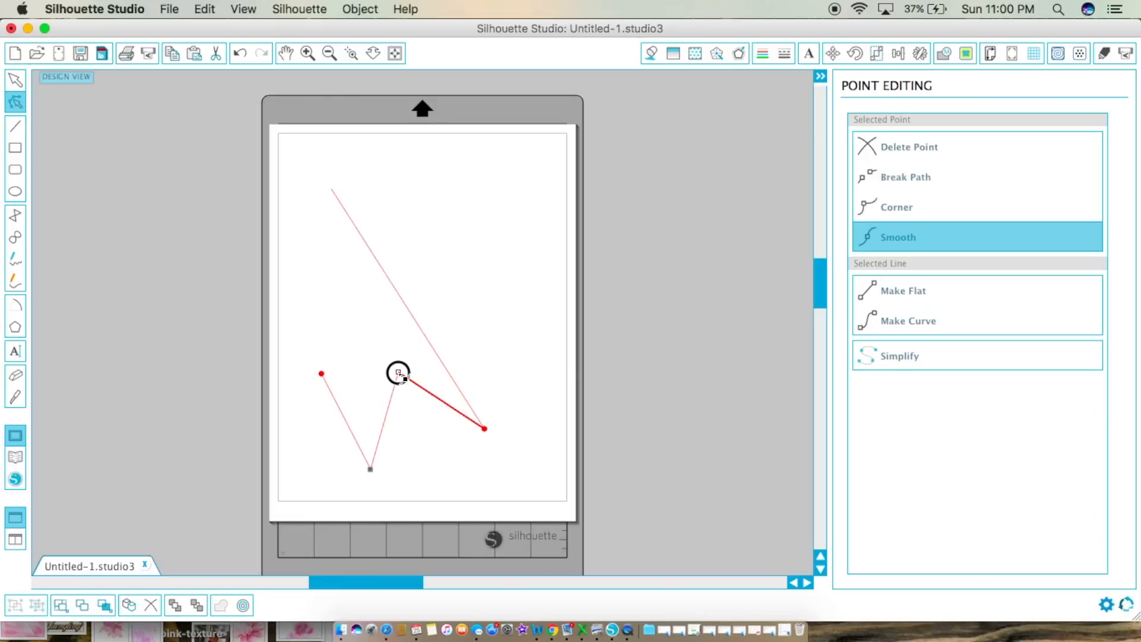
pyautogui.doubleClick(443, 402)
pyautogui.moveTo(443, 402); pyautogui.dragTo(488, 376)
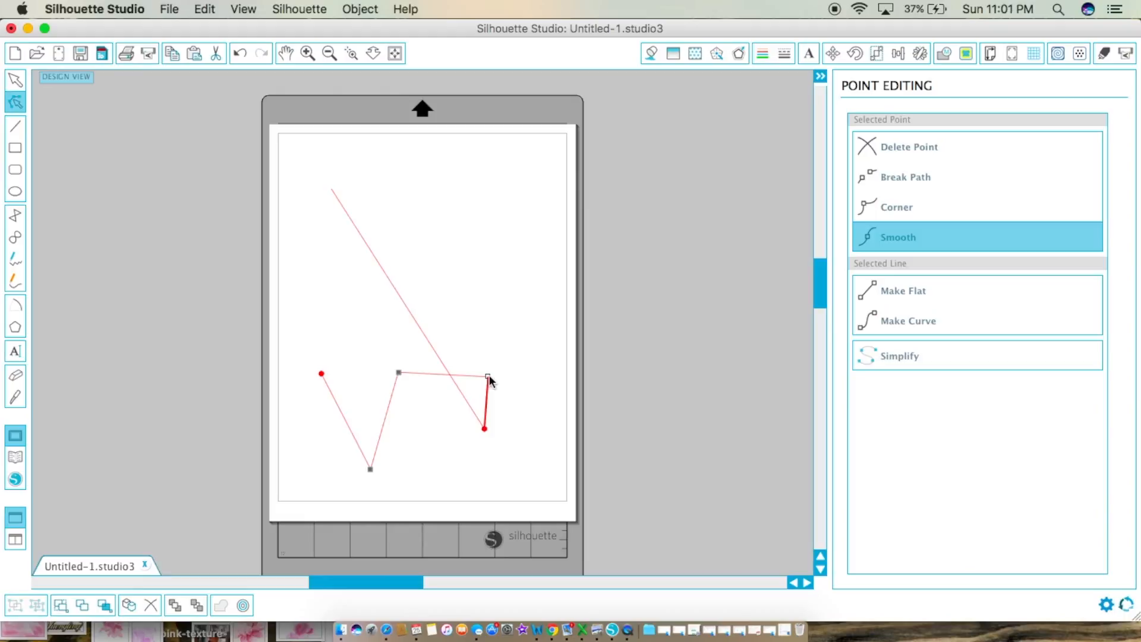
# Undo the deletion of the whole zigzag line and delete only its last added point and its right end point
pyautogui.press('Delete')
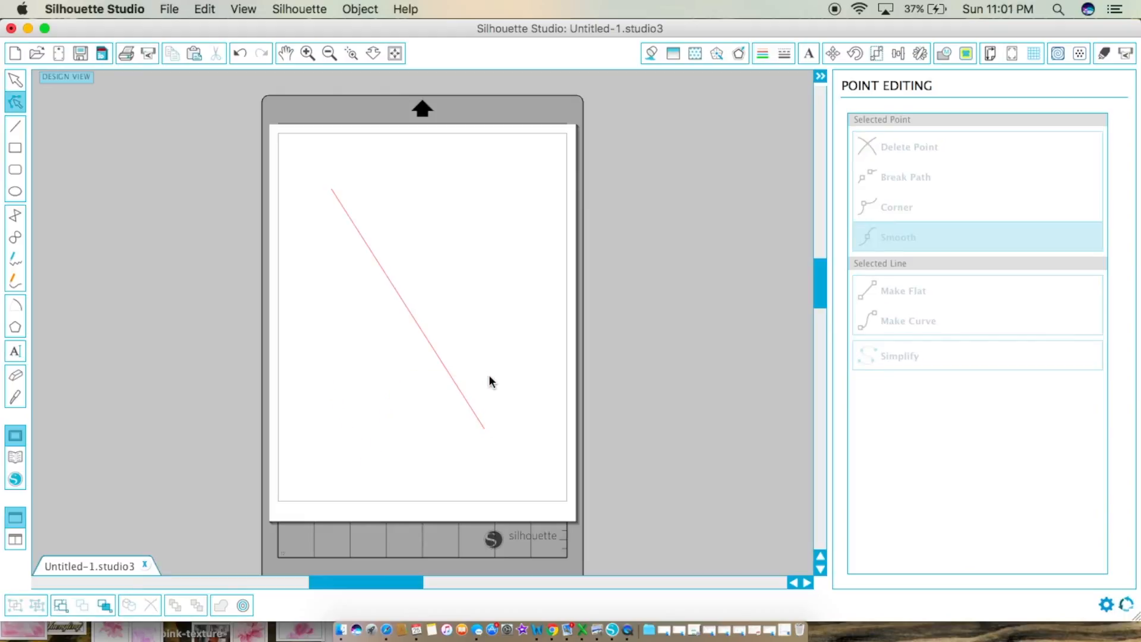
pyautogui.press('super+z')
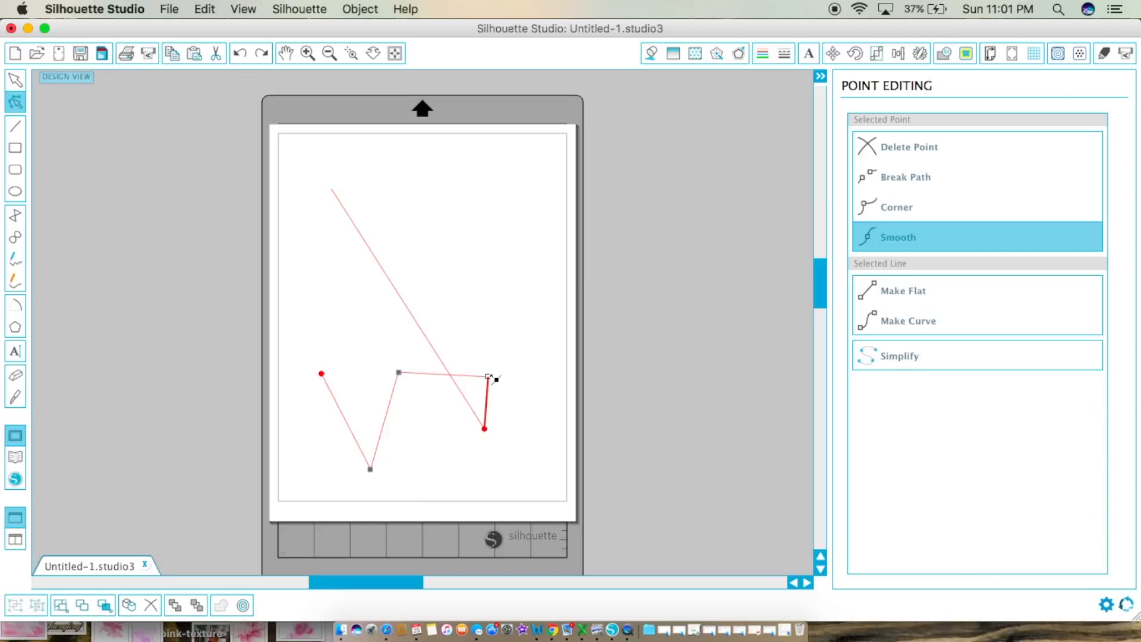
pyautogui.click(922, 144)
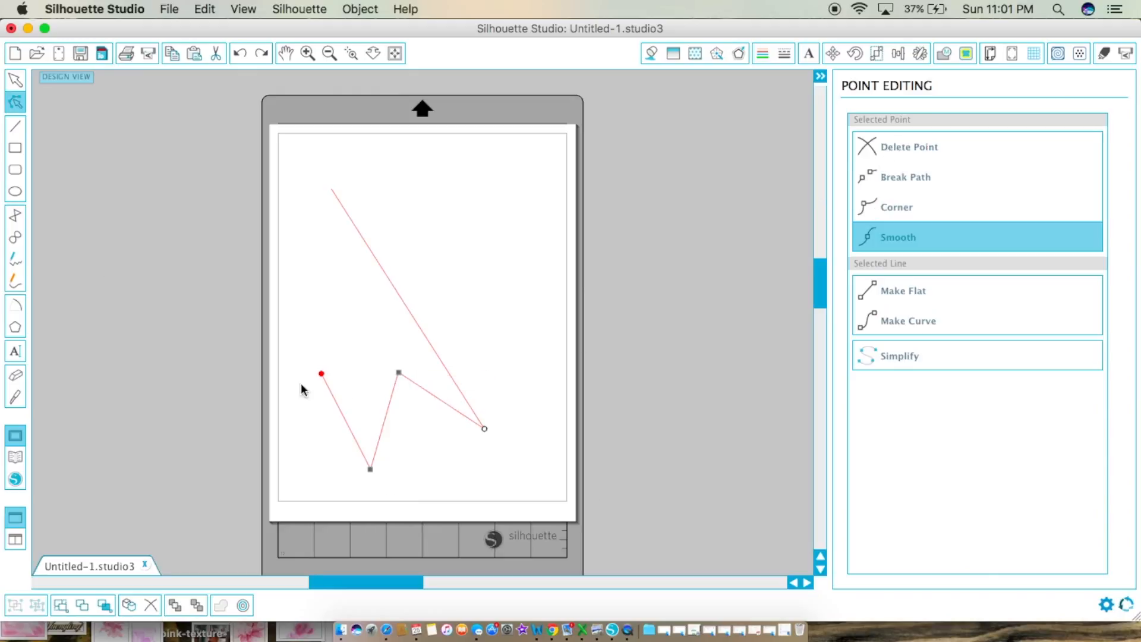
pyautogui.click(925, 148)
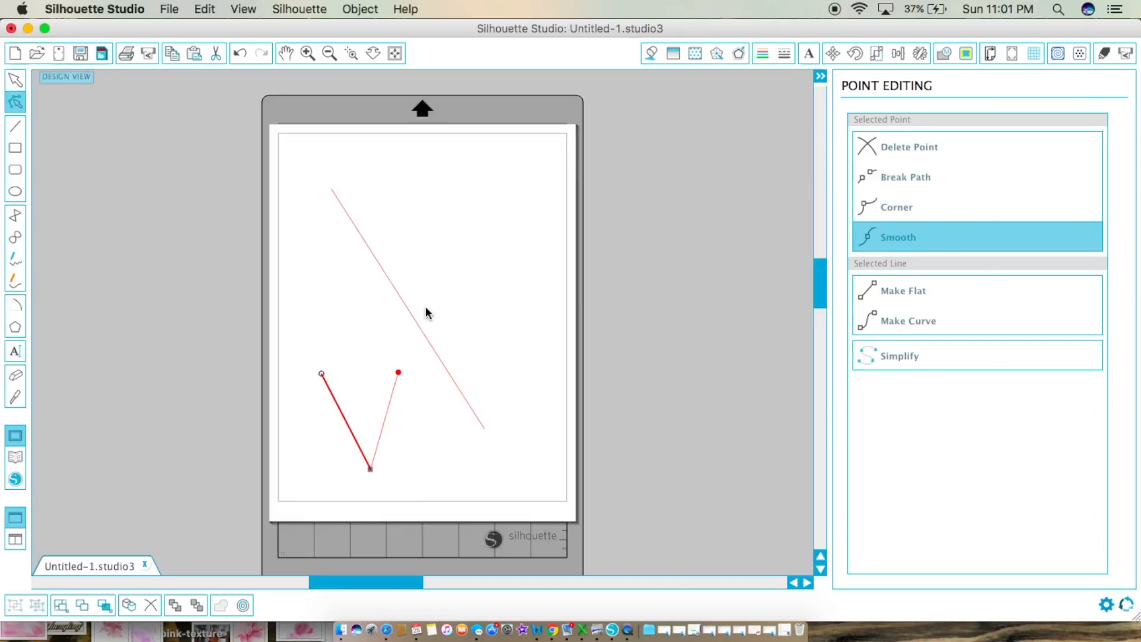
# Select both remaining lines and delete them from the page
pyautogui.moveTo(526, 472); pyautogui.dragTo(216, 177)
pyautogui.press('Delete')
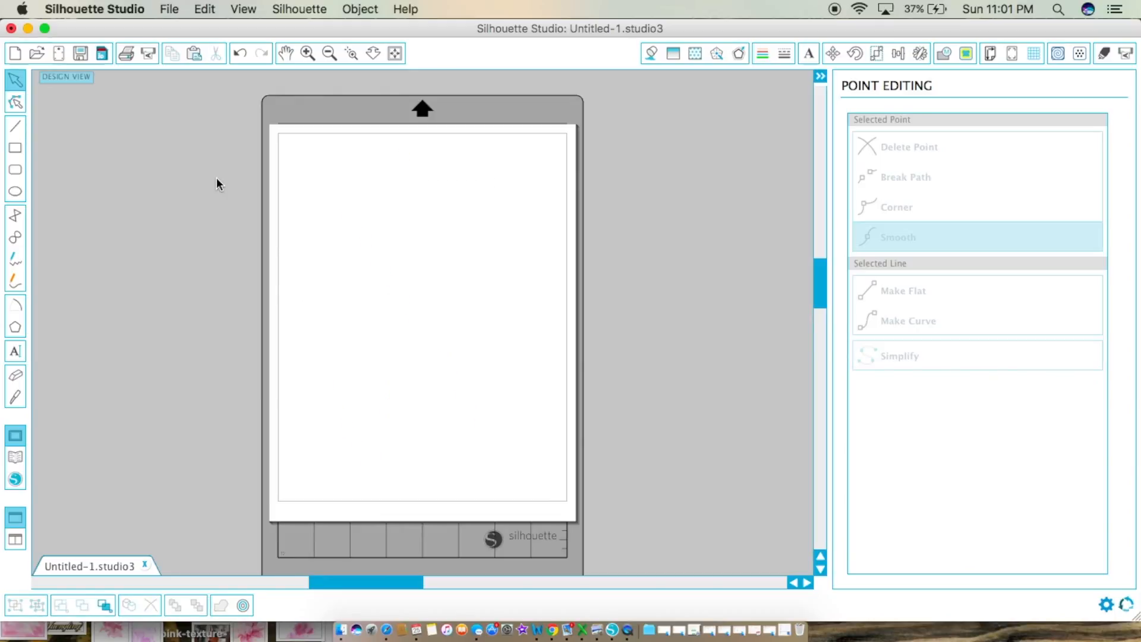
# Draw a wide rectangle across the upper part of the page and a larger rounded rectangle below it
pyautogui.click(16, 147)
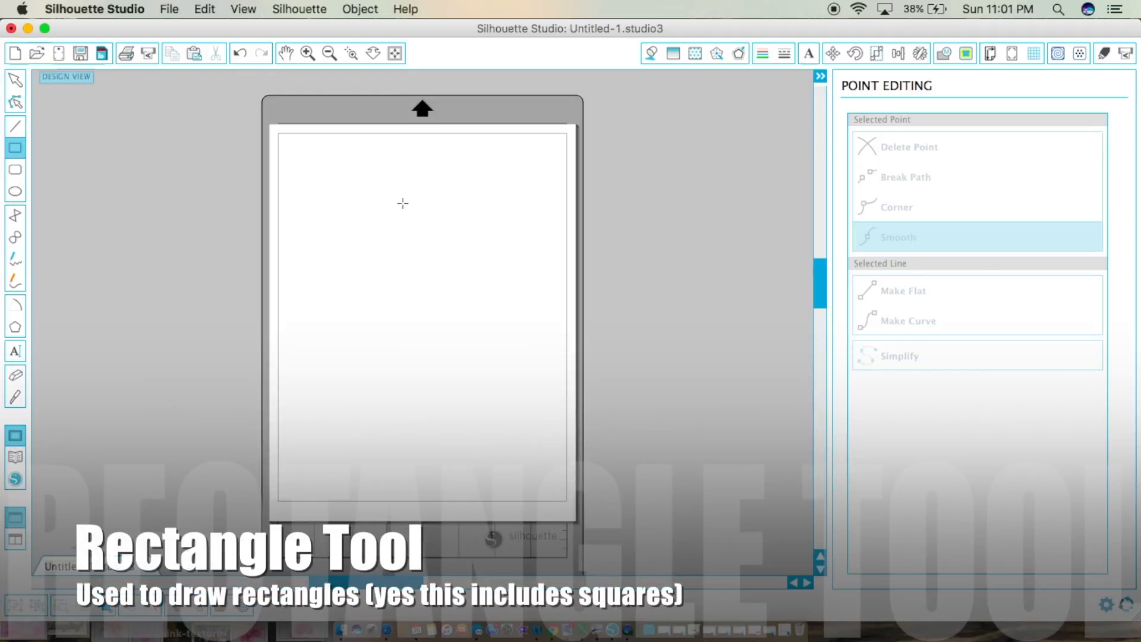
pyautogui.moveTo(290, 163)
pyautogui.mouseDown()
pyautogui.moveTo(331, 182)
pyautogui.moveTo(372, 231)
pyautogui.moveTo(418, 194)
pyautogui.moveTo(553, 225)
pyautogui.mouseUp()
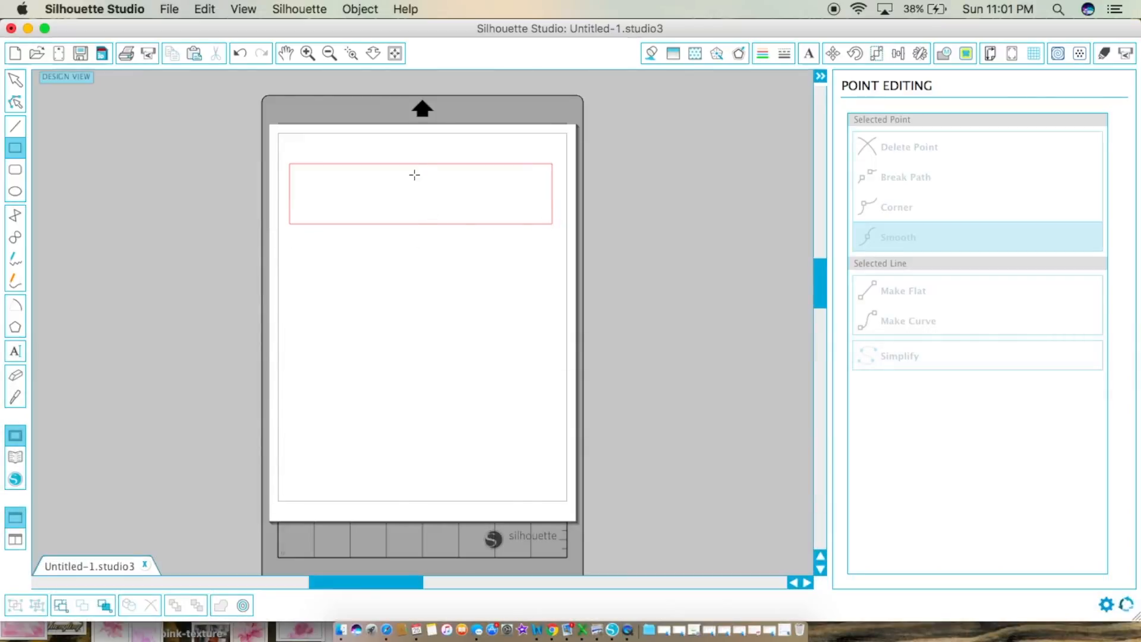
pyautogui.click(313, 57)
pyautogui.click(17, 173)
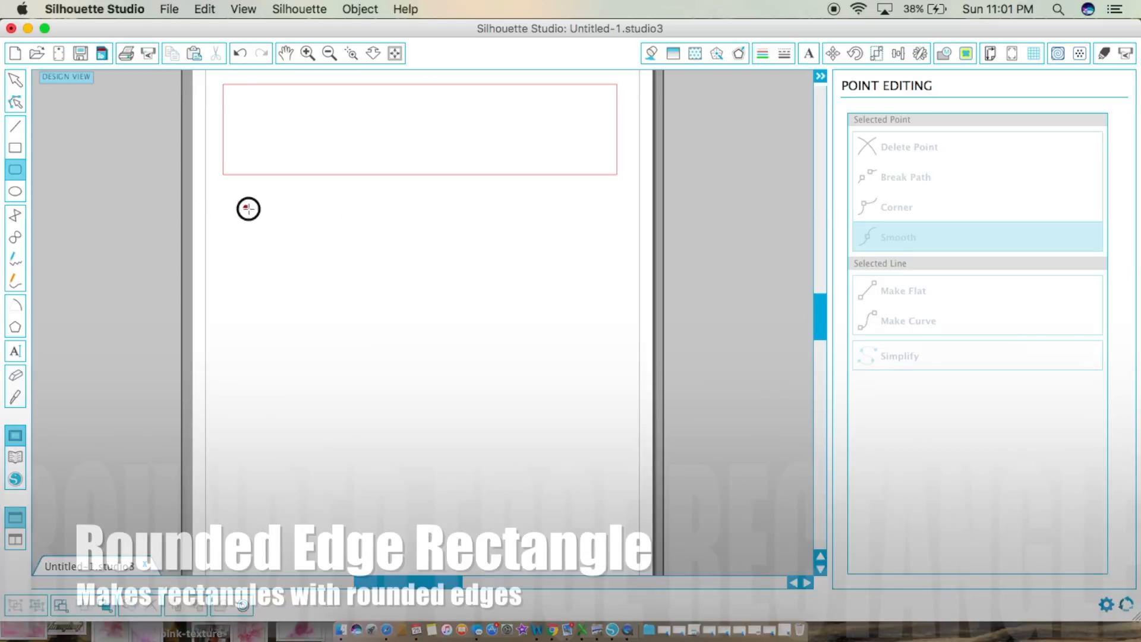
pyautogui.moveTo(247, 208); pyautogui.dragTo(608, 348)
# Draw a circle about 2.67 in across below the rounded rectangle and a flat horizontal oval beside it
pyautogui.click(15, 191)
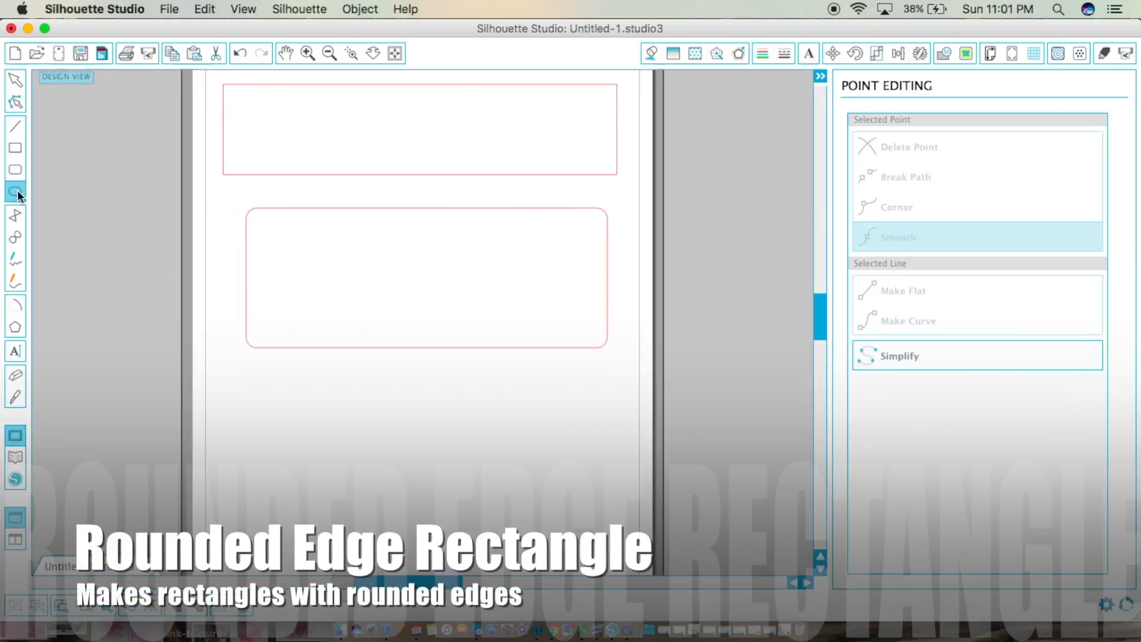
pyautogui.moveTo(289, 400); pyautogui.dragTo(450, 527)
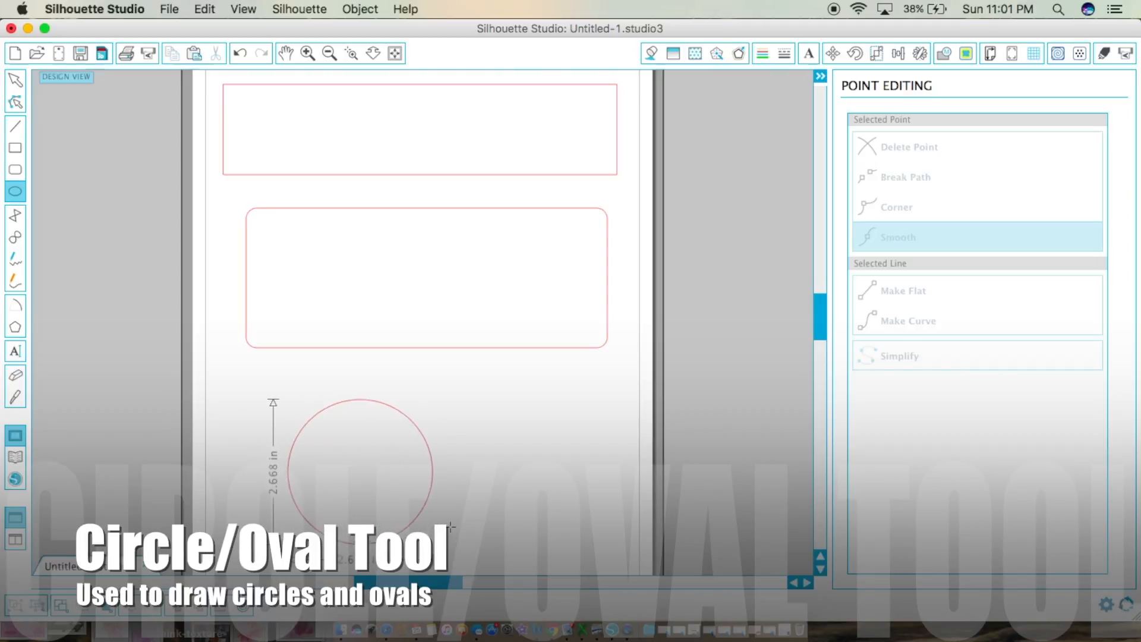
pyautogui.moveTo(481, 413); pyautogui.dragTo(628, 460)
# Select all four shapes on the page and delete them
pyautogui.scroll(-2, 78, 236)
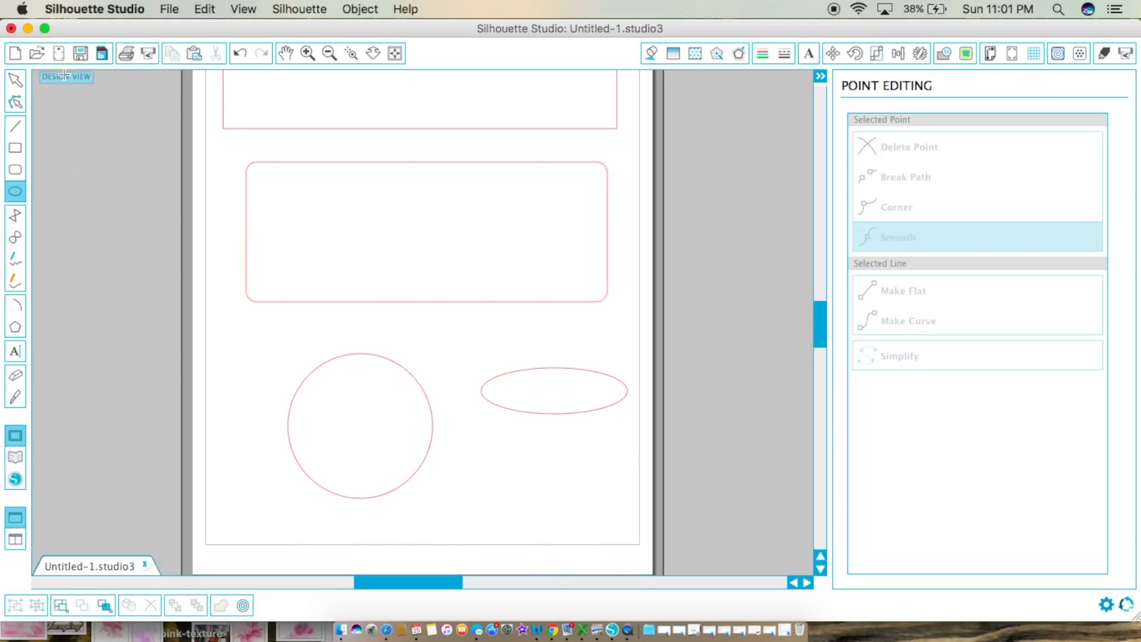
pyautogui.click(15, 79)
pyautogui.moveTo(687, 540); pyautogui.dragTo(109, 107)
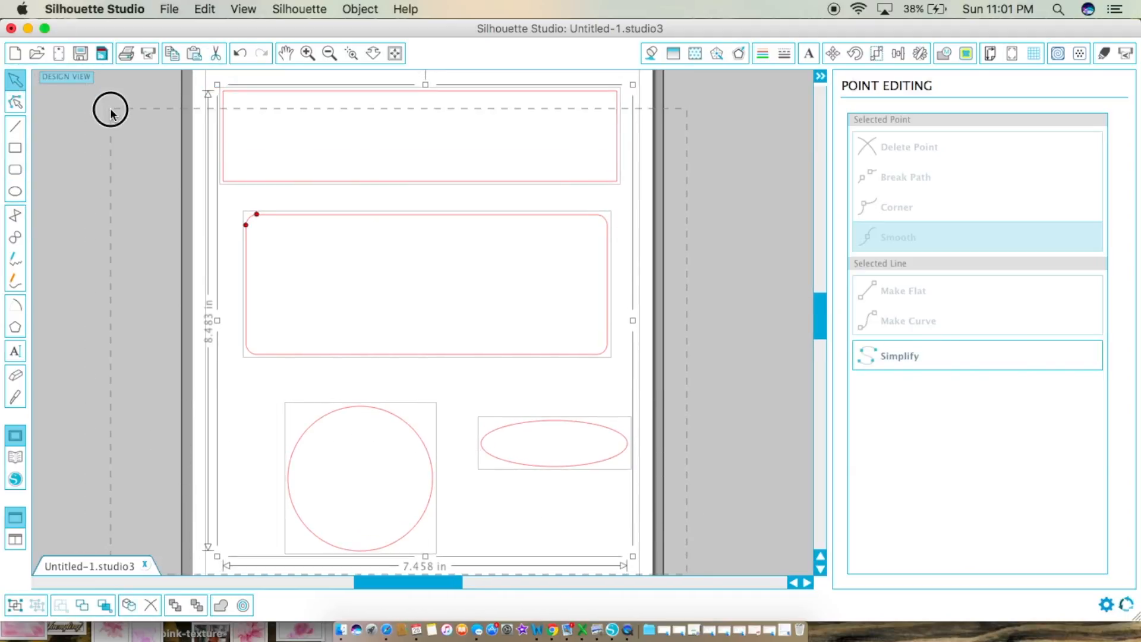
pyautogui.press('Delete')
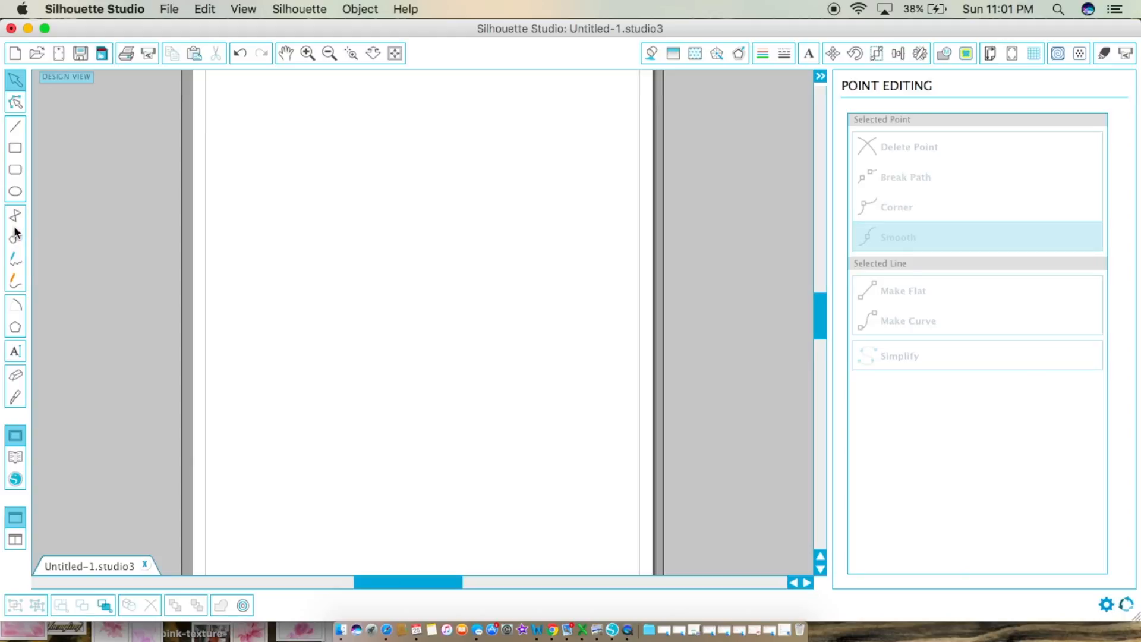
# Draw a closed four-point polygon whose sides cross each other, using the Polygon tool
pyautogui.click(15, 216)
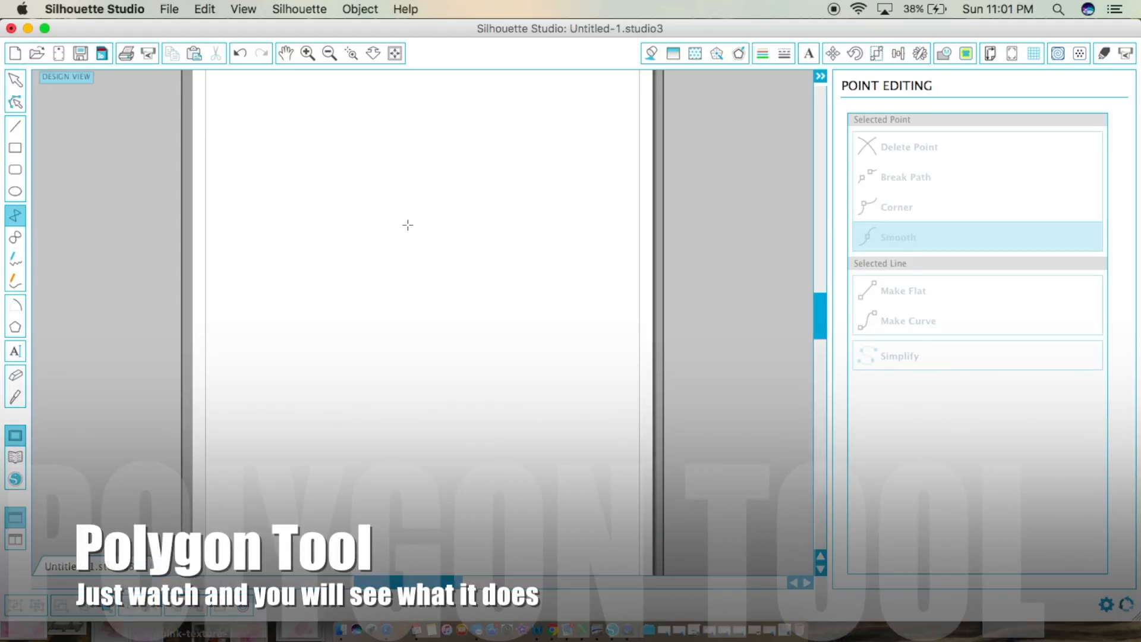
pyautogui.click(403, 224)
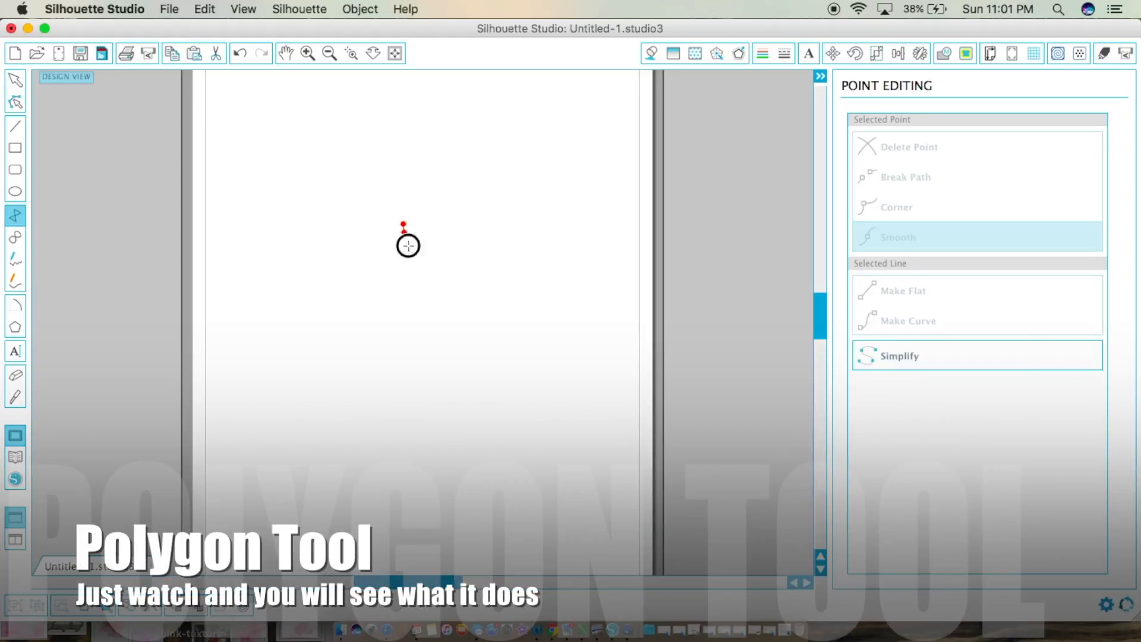
pyautogui.click(518, 279)
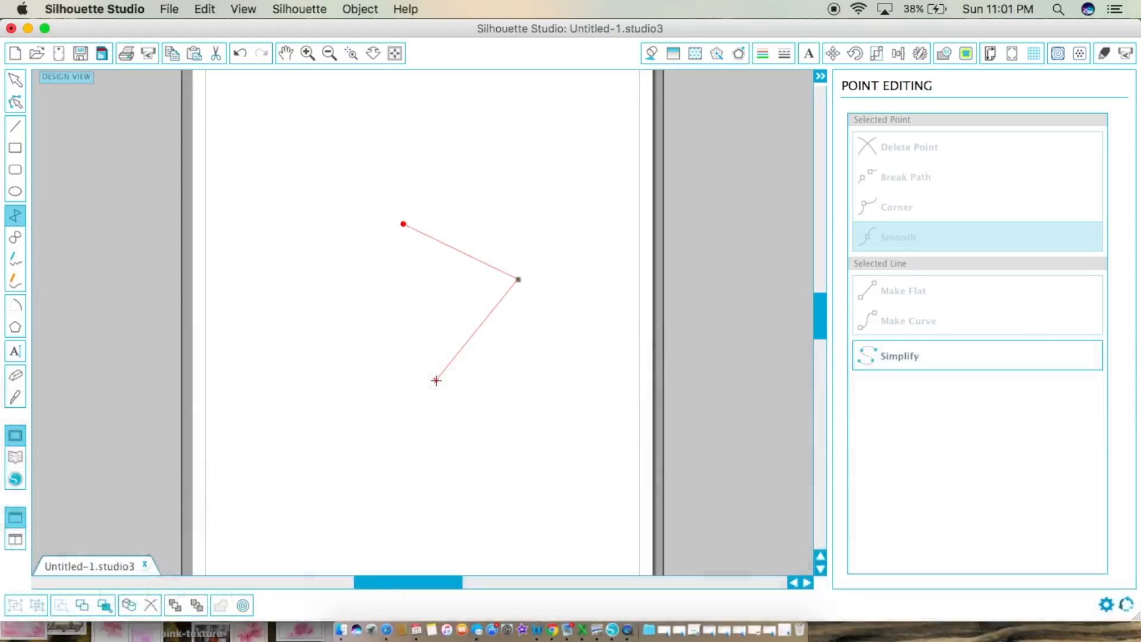
pyautogui.click(436, 379)
pyautogui.click(438, 191)
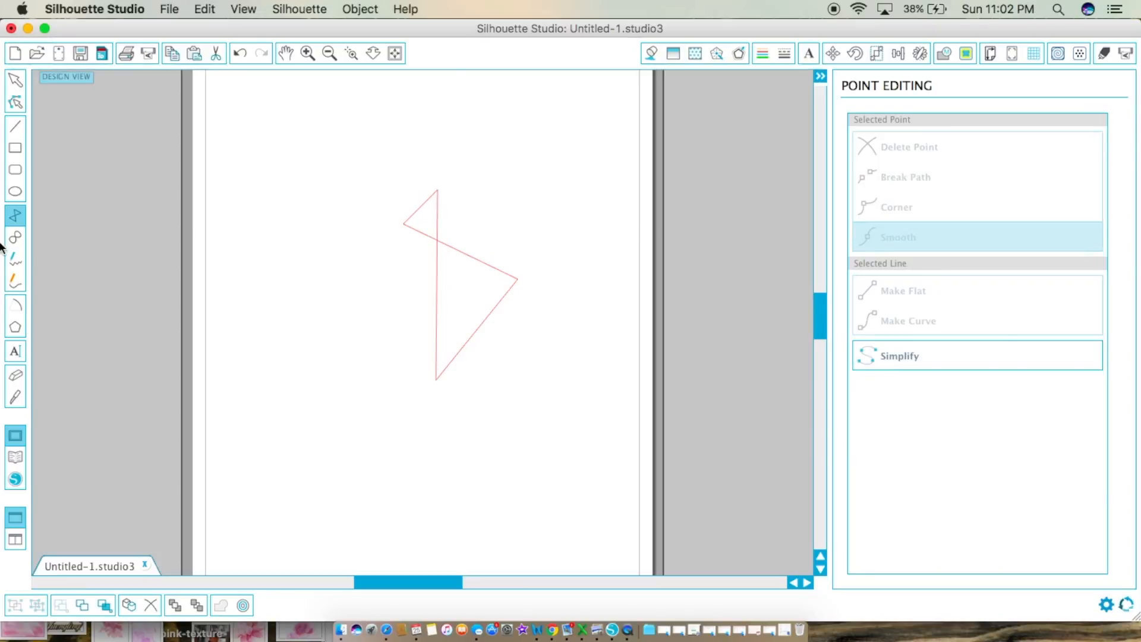
# Draw a second closed polygon with six points and crossing sides, left of the first one, using the Polygon tool
pyautogui.click(16, 216)
pyautogui.click(360, 259)
pyautogui.click(251, 183)
pyautogui.click(314, 165)
pyautogui.click(278, 314)
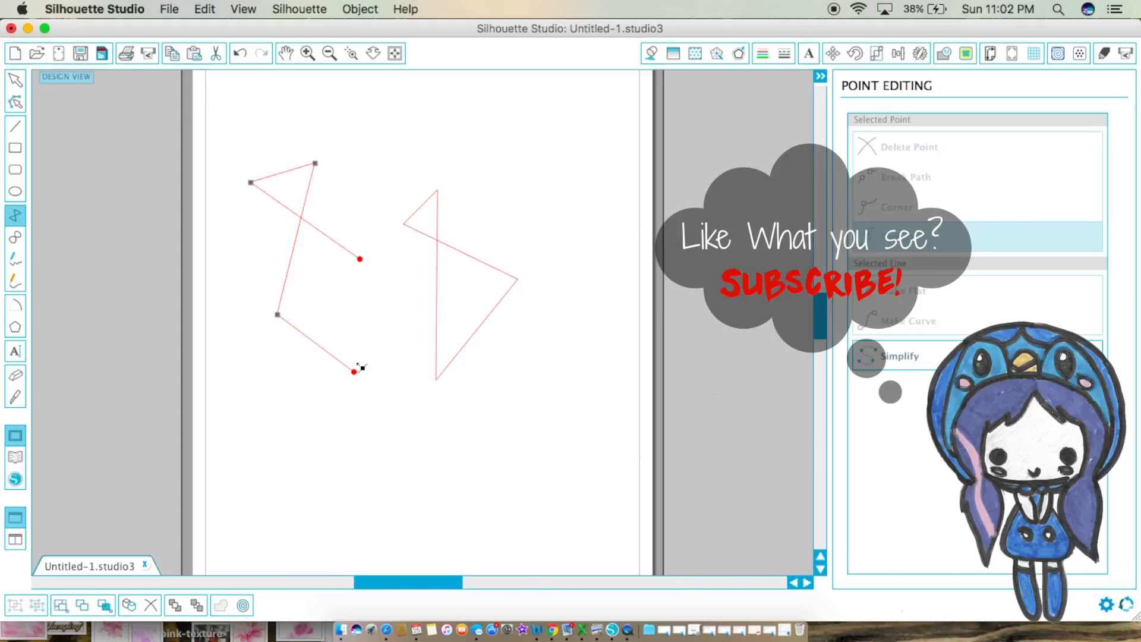
pyautogui.click(388, 271)
pyautogui.click(359, 258)
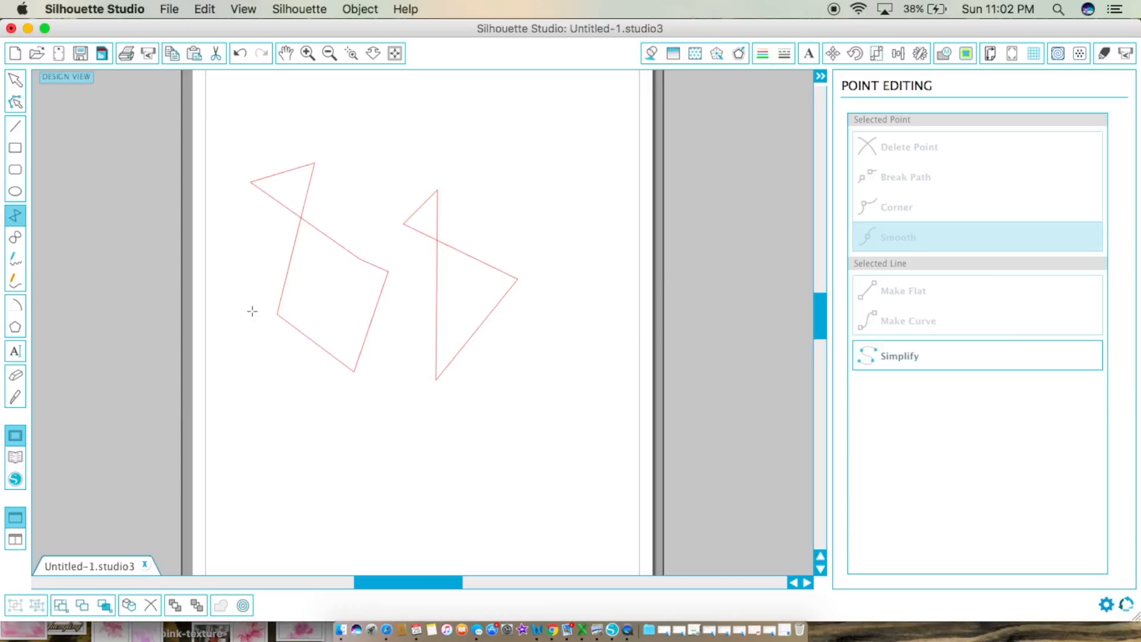
# Draw a closed, self-crossing curve shape winding across the lower and right parts of the page with the Curve Shape tool
pyautogui.click(15, 238)
pyautogui.moveTo(339, 469); pyautogui.dragTo(391, 495)
pyautogui.moveTo(503, 518); pyautogui.dragTo(442, 420)
pyautogui.click(442, 420)
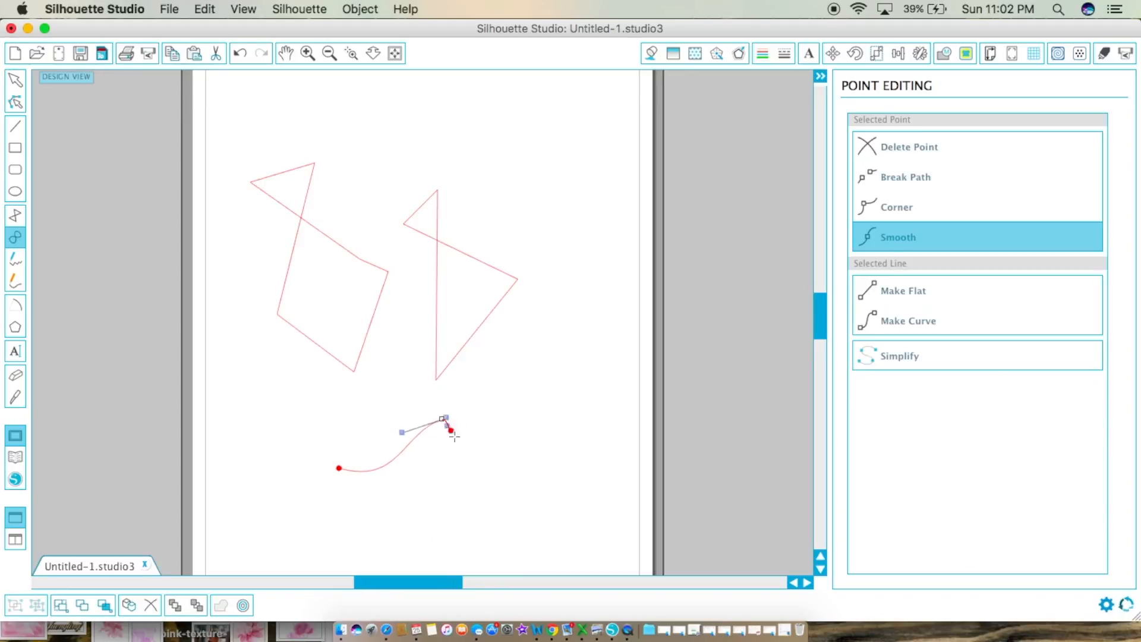
pyautogui.click(549, 493)
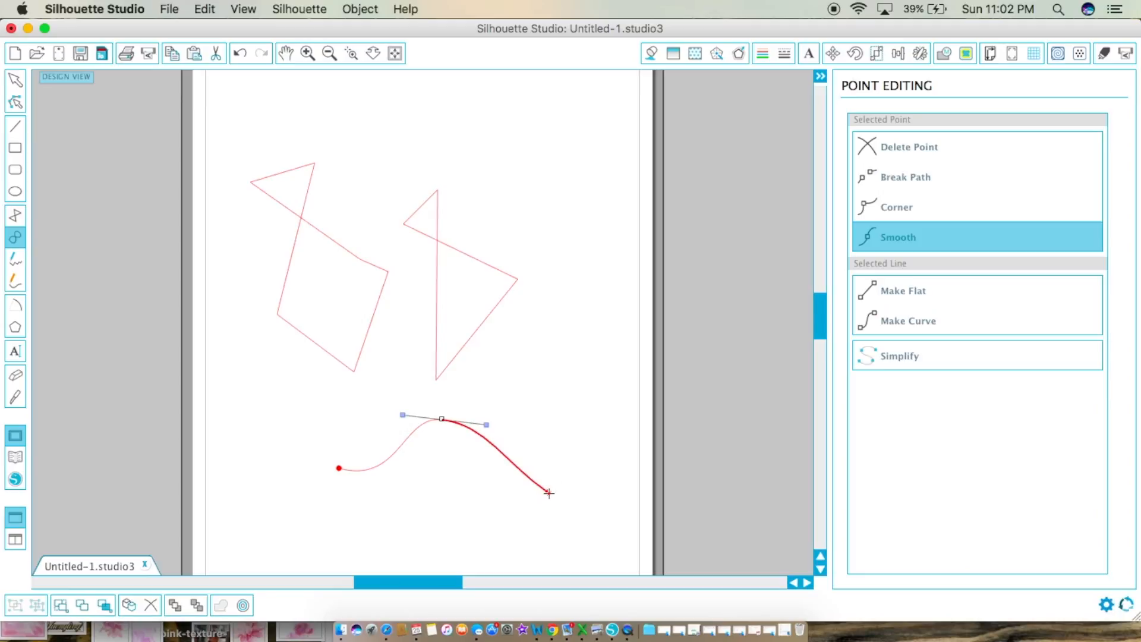
pyautogui.moveTo(606, 430); pyautogui.dragTo(625, 513)
pyautogui.click(539, 408)
pyautogui.click(617, 321)
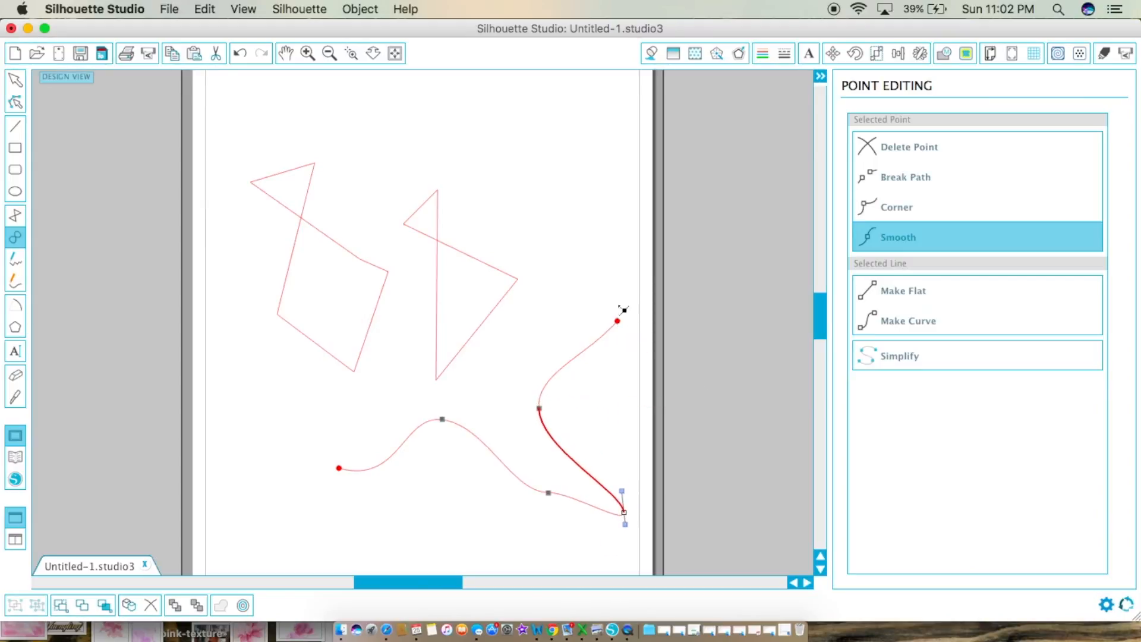
pyautogui.click(505, 203)
pyautogui.click(515, 379)
pyautogui.click(596, 411)
pyautogui.click(560, 331)
pyautogui.click(337, 467)
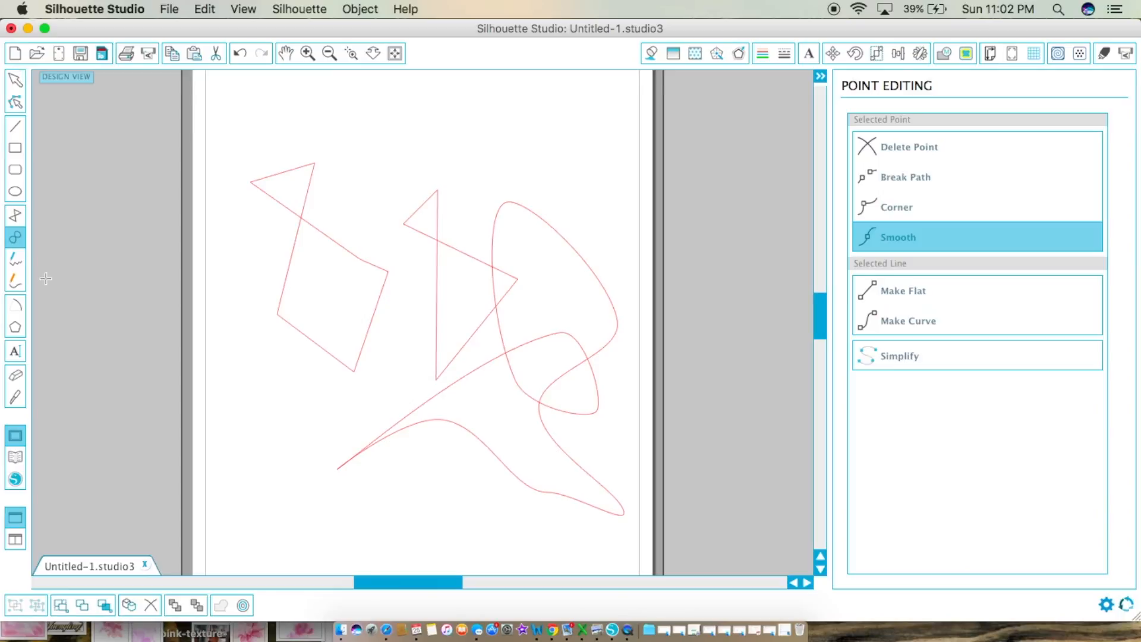
# Draw a closed wavy freehand shape across the top of the page and an open freehand line below it with Free Draw
pyautogui.click(21, 261)
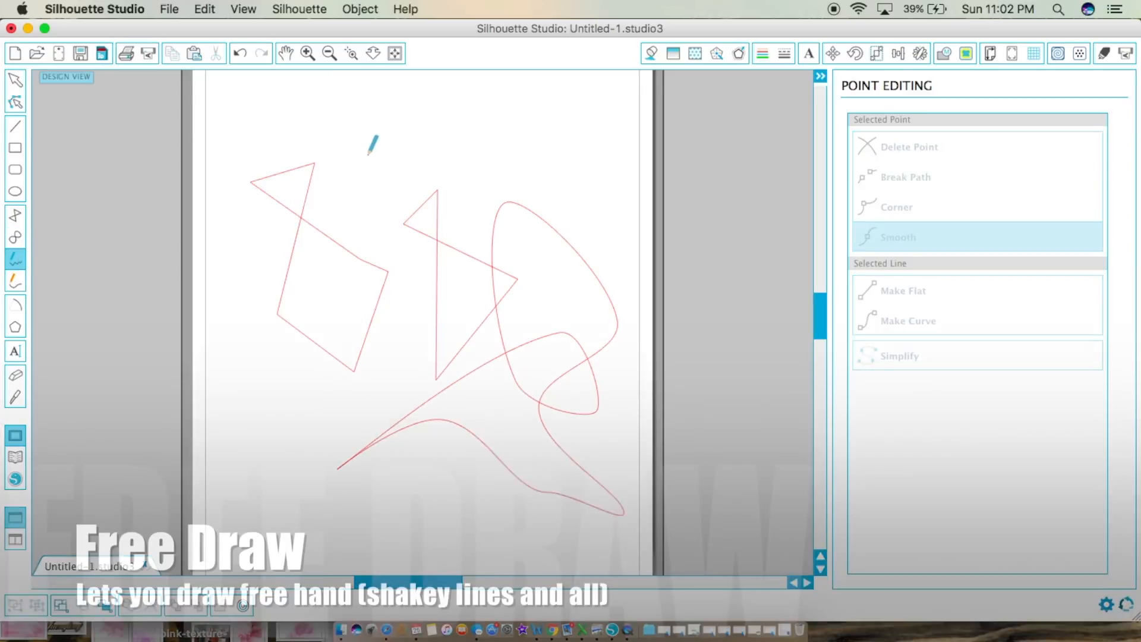
pyautogui.moveTo(367, 153)
pyautogui.mouseDown()
pyautogui.moveTo(390, 165)
pyautogui.moveTo(476, 168)
pyautogui.moveTo(533, 145)
pyautogui.moveTo(617, 174)
pyautogui.moveTo(431, 104)
pyautogui.moveTo(245, 117)
pyautogui.moveTo(364, 155)
pyautogui.mouseUp()
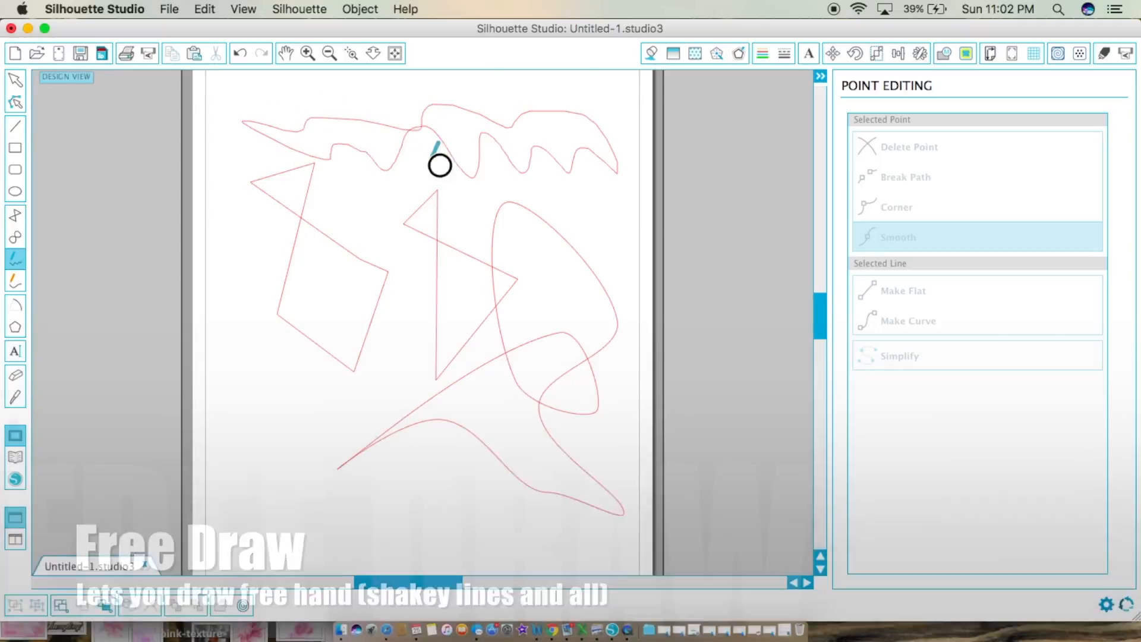
pyautogui.moveTo(576, 183)
pyautogui.mouseDown()
pyautogui.moveTo(426, 143)
pyautogui.moveTo(399, 178)
pyautogui.moveTo(286, 194)
pyautogui.moveTo(142, 319)
pyautogui.mouseUp()
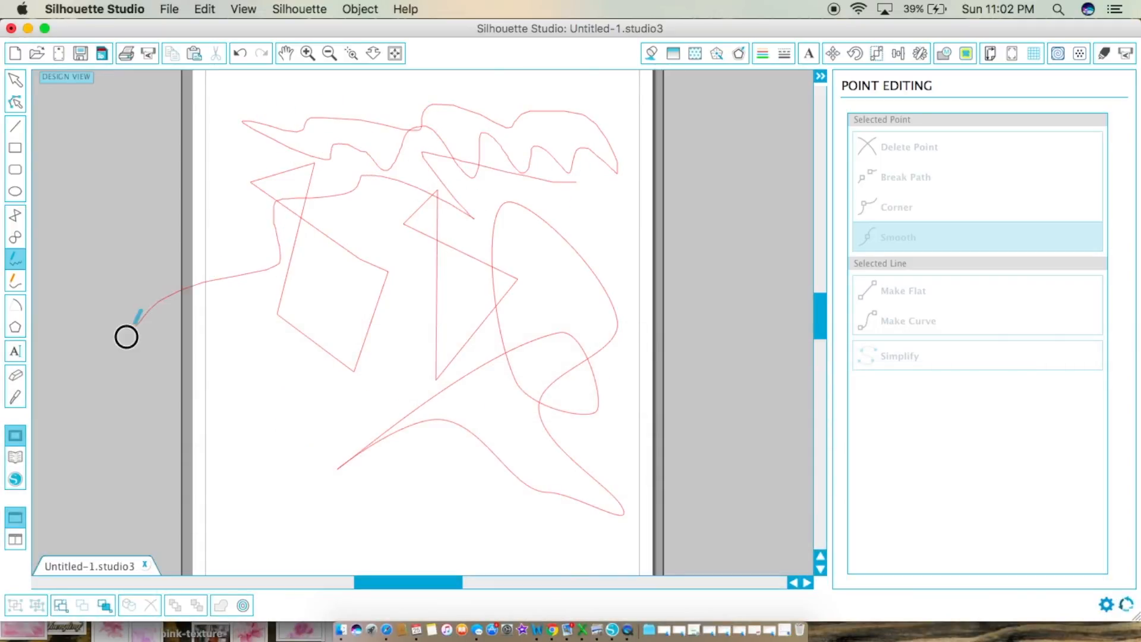
# Select all the polygons, curves and freehand shapes on the page and delete them
pyautogui.click(13, 85)
pyautogui.moveTo(707, 553)
pyautogui.mouseDown()
pyautogui.moveTo(158, 369)
pyautogui.moveTo(64, 173)
pyautogui.mouseUp()
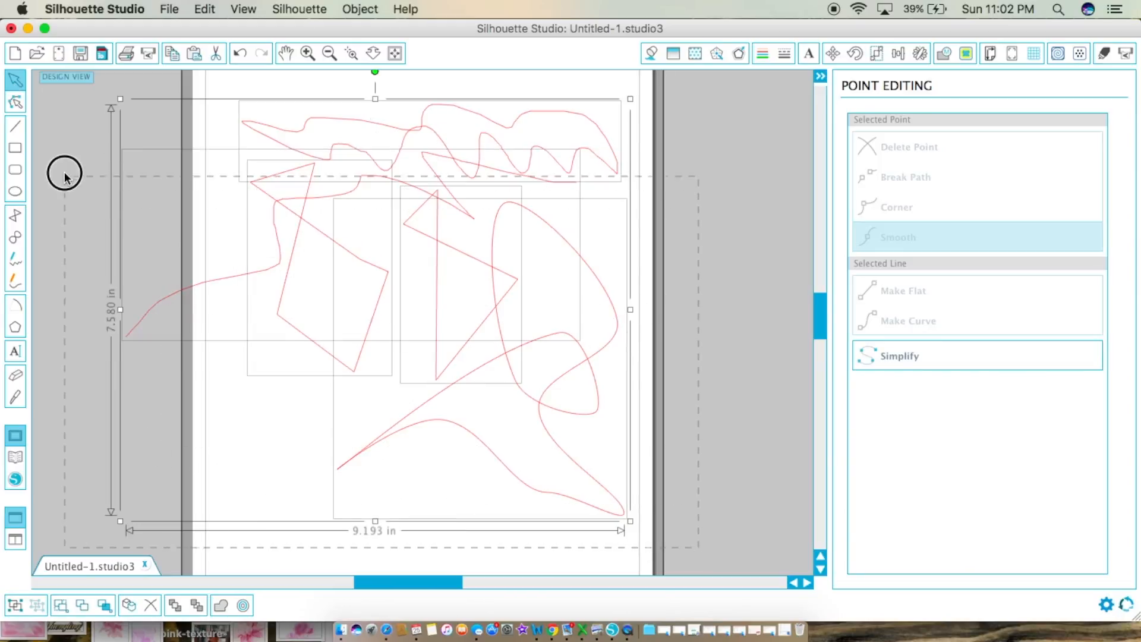
pyautogui.press('Delete')
# Draw a closed rounded loop and an open curling line beside it with the Smooth Draw tool
pyautogui.click(15, 280)
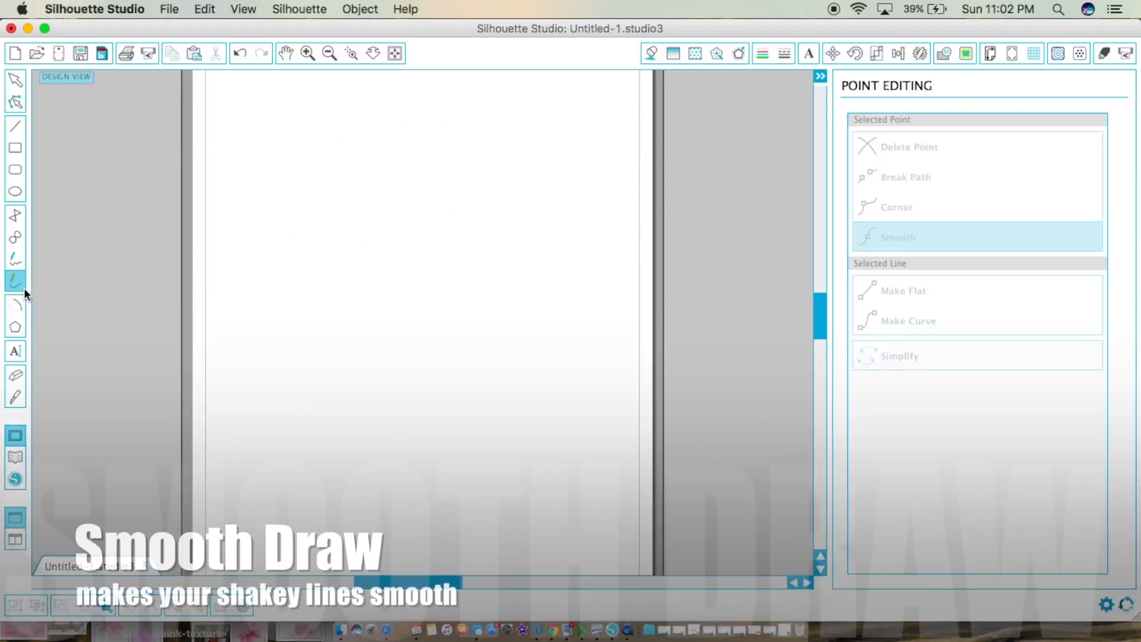
pyautogui.moveTo(302, 222)
pyautogui.mouseDown()
pyautogui.moveTo(308, 263)
pyautogui.moveTo(359, 297)
pyautogui.moveTo(422, 301)
pyautogui.moveTo(449, 278)
pyautogui.moveTo(453, 242)
pyautogui.moveTo(434, 211)
pyautogui.moveTo(370, 192)
pyautogui.moveTo(303, 223)
pyautogui.mouseUp()
pyautogui.moveTo(501, 283)
pyautogui.mouseDown()
pyautogui.moveTo(502, 307)
pyautogui.moveTo(478, 344)
pyautogui.moveTo(543, 381)
pyautogui.moveTo(580, 426)
pyautogui.moveTo(626, 364)
pyautogui.moveTo(604, 313)
pyautogui.moveTo(559, 295)
pyautogui.moveTo(526, 326)
pyautogui.moveTo(559, 366)
pyautogui.mouseUp()
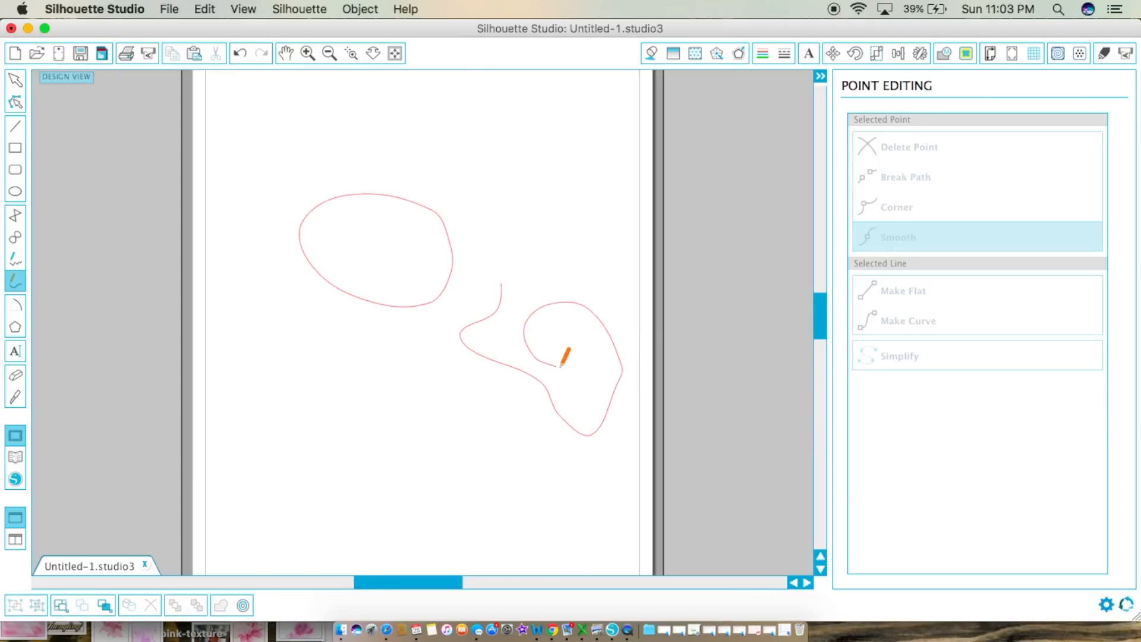
# Draw three full circles with radii of about 3.55, 1.18 and 0.92 in using the Arc tool
pyautogui.click(21, 308)
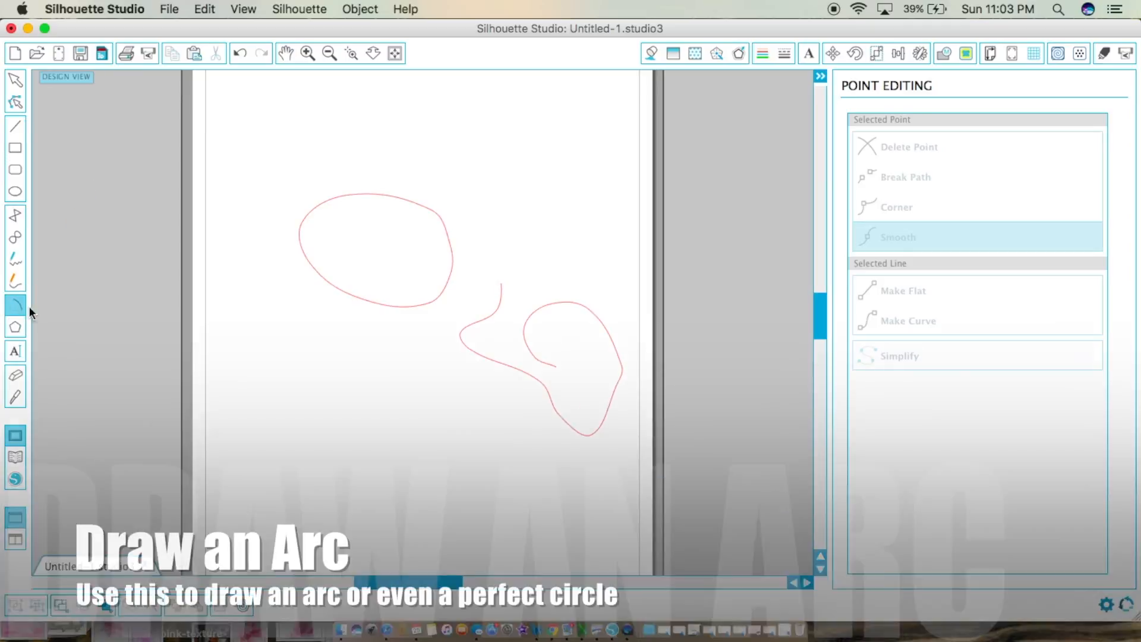
pyautogui.moveTo(261, 352)
pyautogui.mouseDown()
pyautogui.moveTo(395, 431)
pyautogui.moveTo(419, 460)
pyautogui.mouseUp()
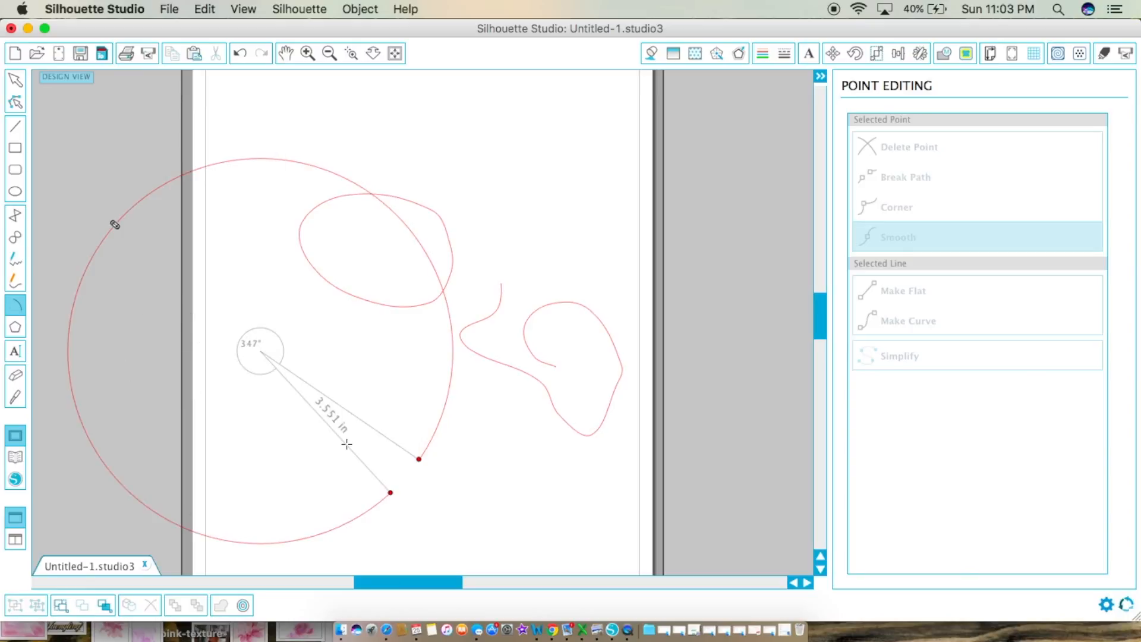
pyautogui.click(397, 454)
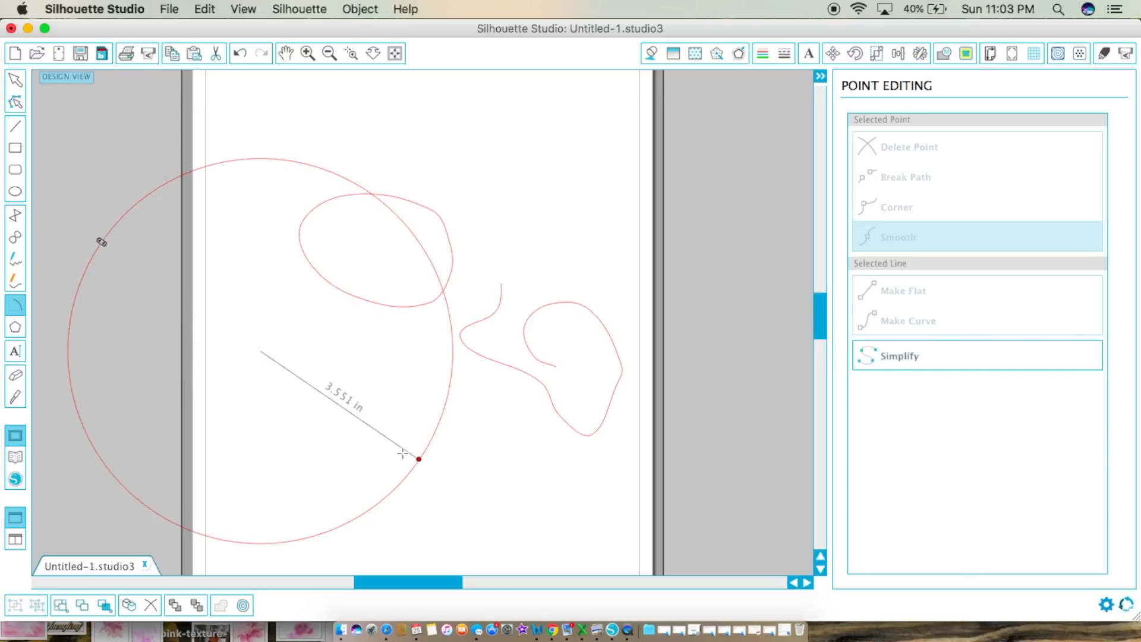
pyautogui.click(540, 475)
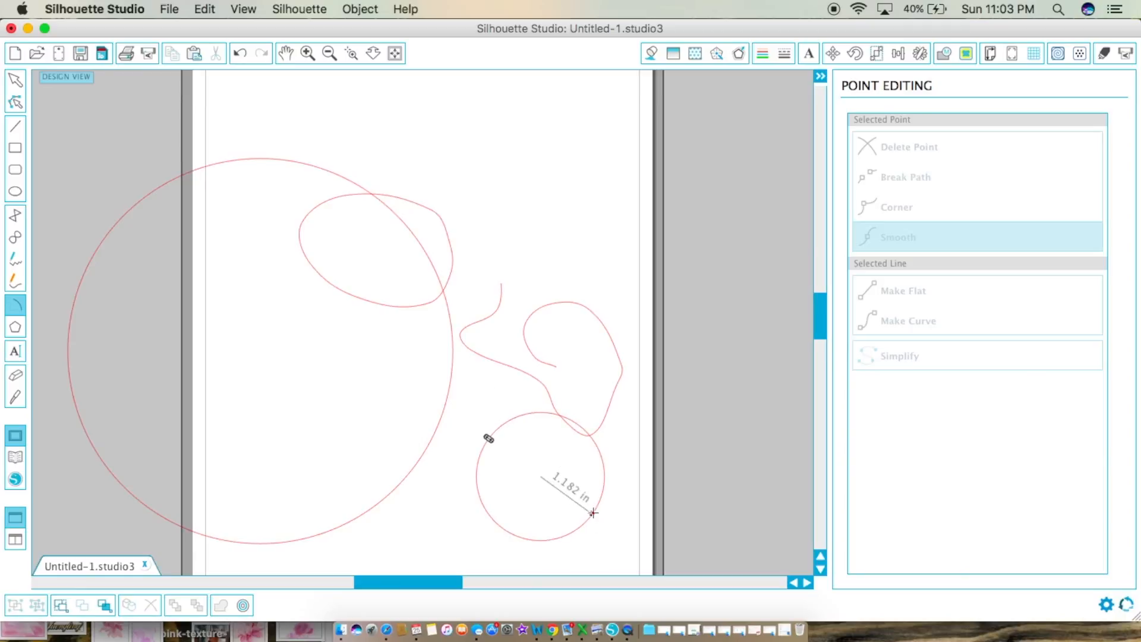
pyautogui.click(593, 512)
pyautogui.click(539, 216)
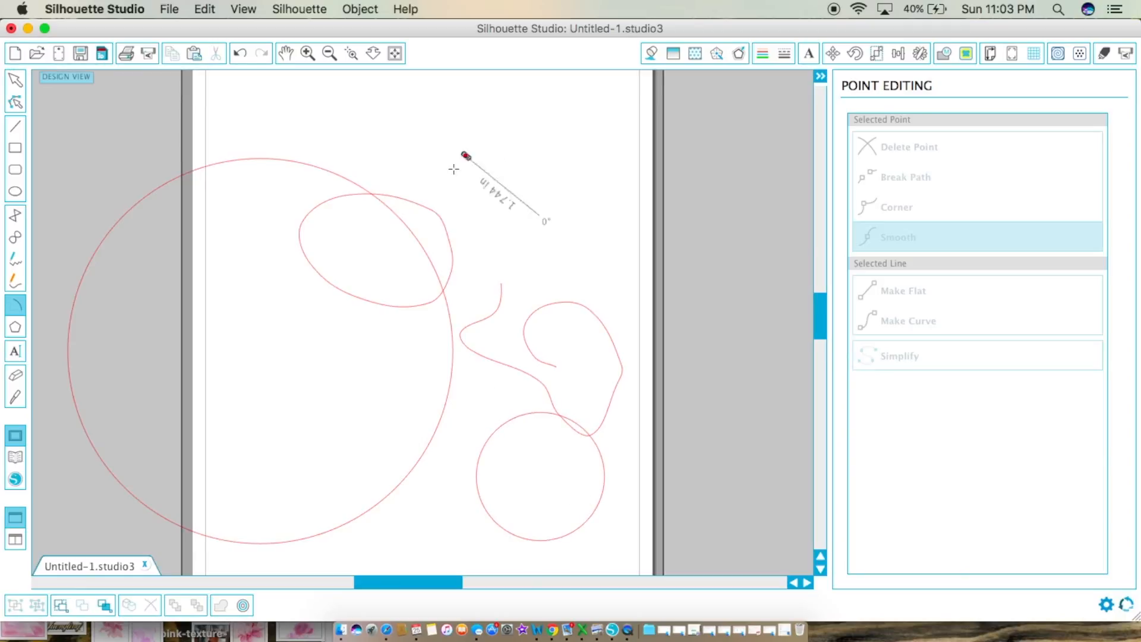
pyautogui.click(590, 224)
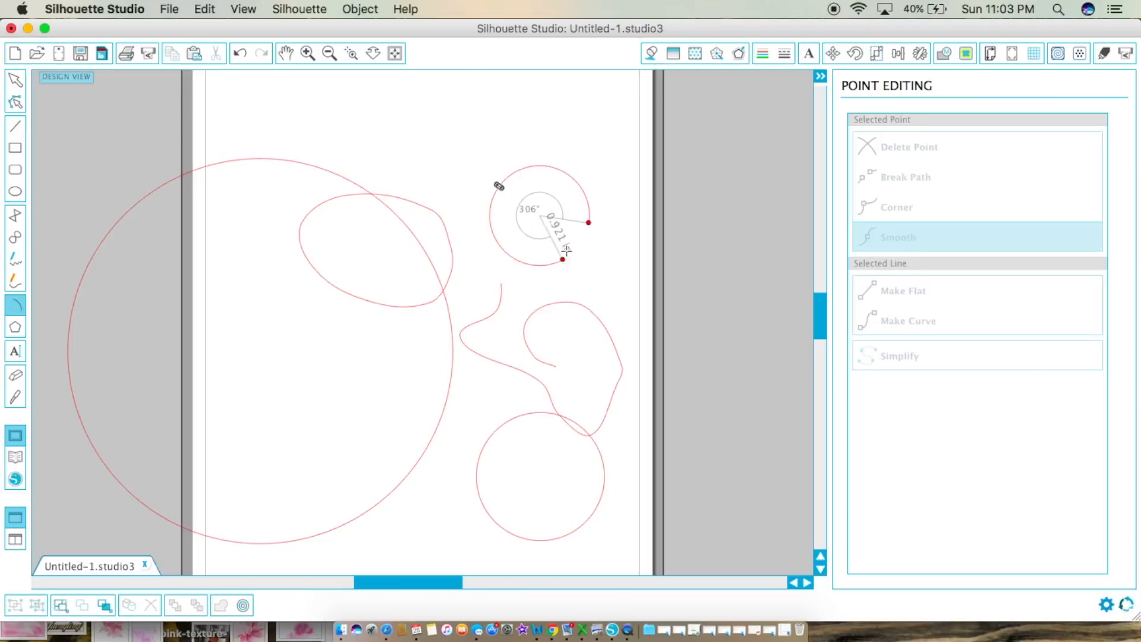
pyautogui.click(592, 222)
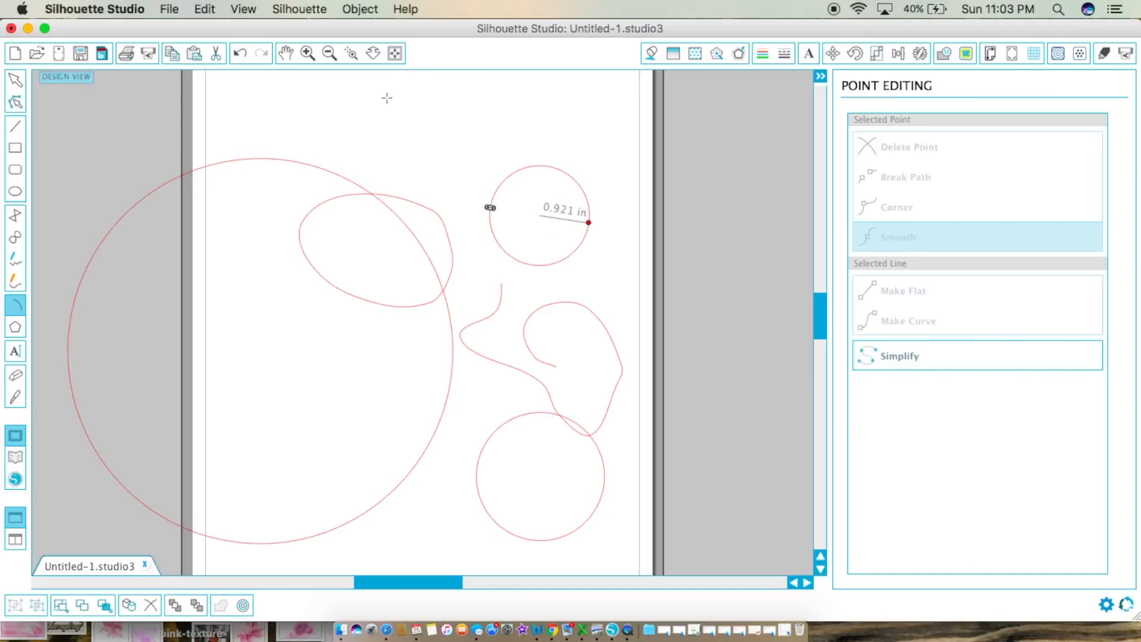
# Draw an open arc of about 225° with a radius of about 0.86 in inside the large circle
pyautogui.click(255, 321)
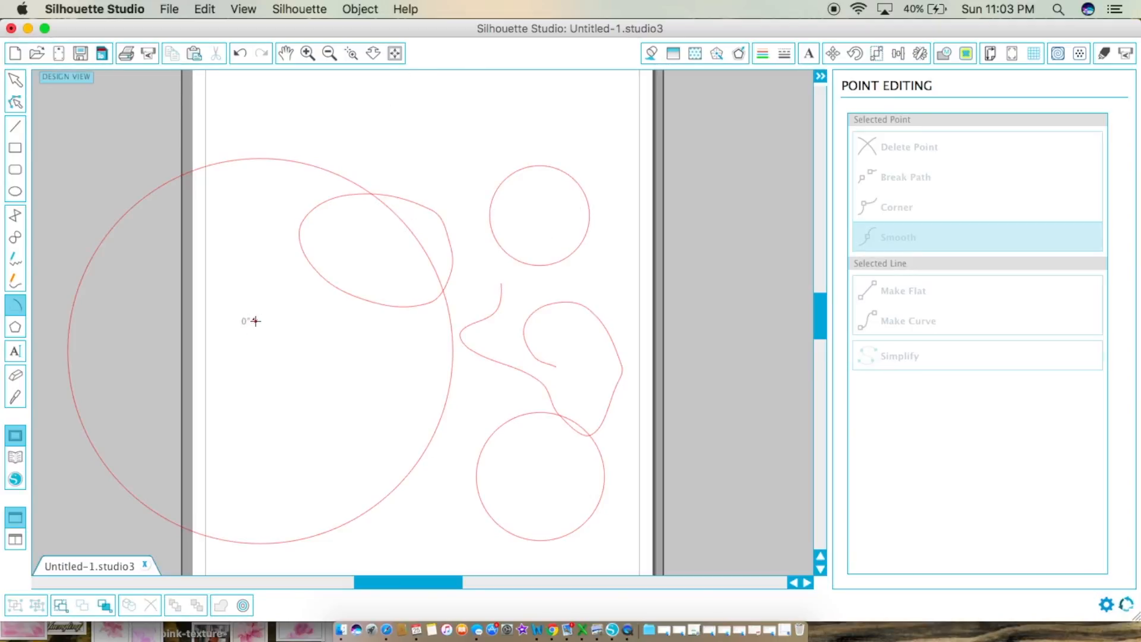
pyautogui.click(299, 336)
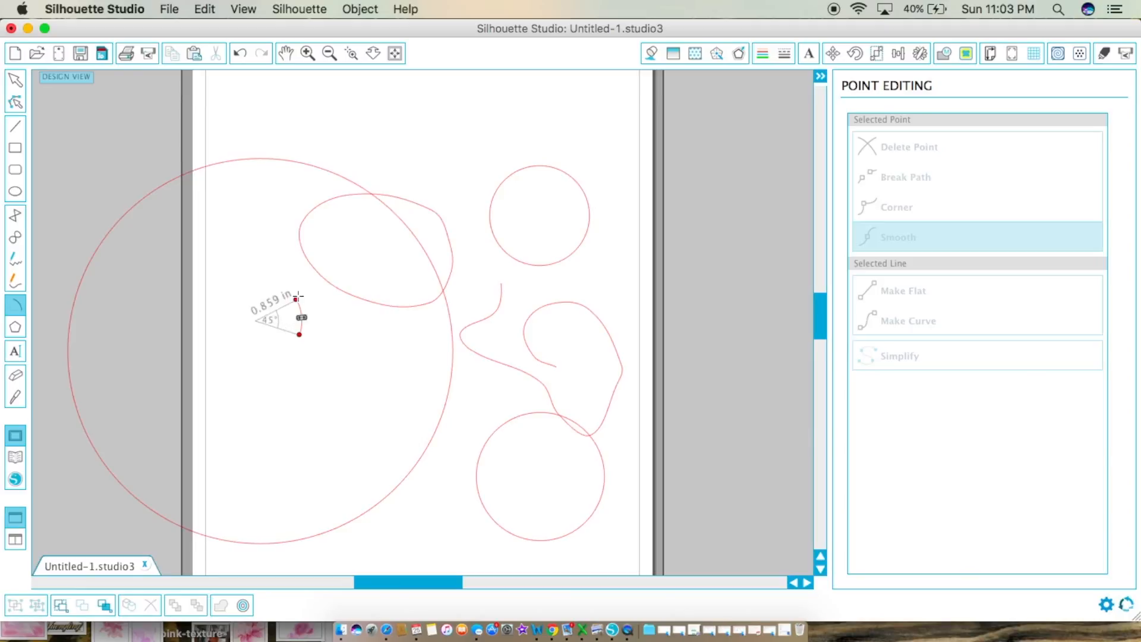
pyautogui.click(157, 373)
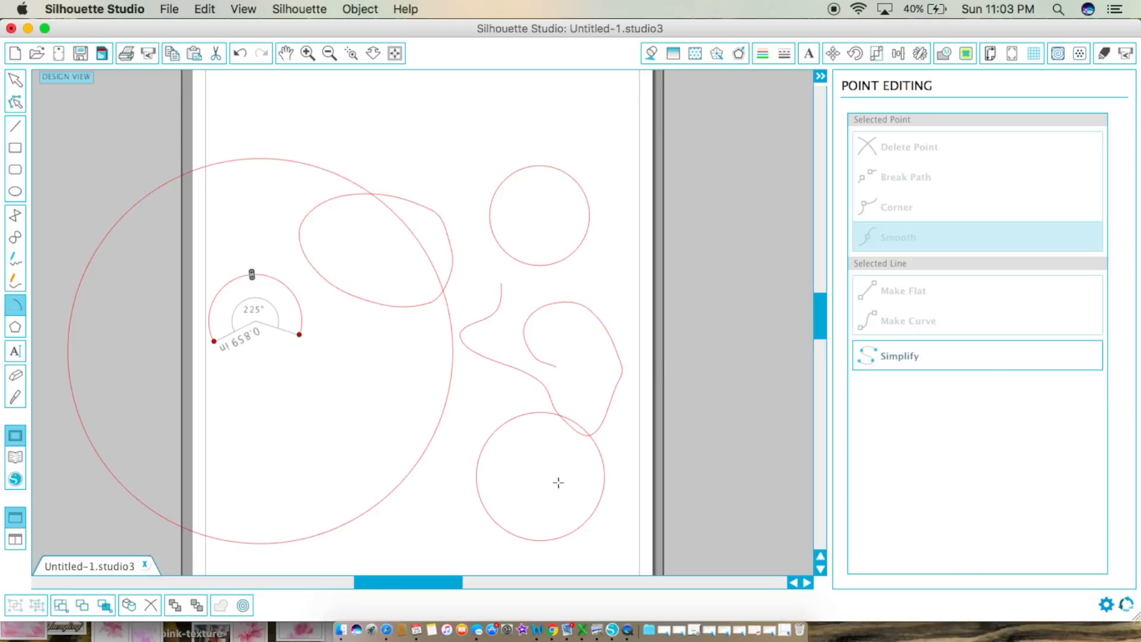
# Draw five pentagons of different sizes around the upper part of the page with the Regular Polygon tool
pyautogui.click(16, 330)
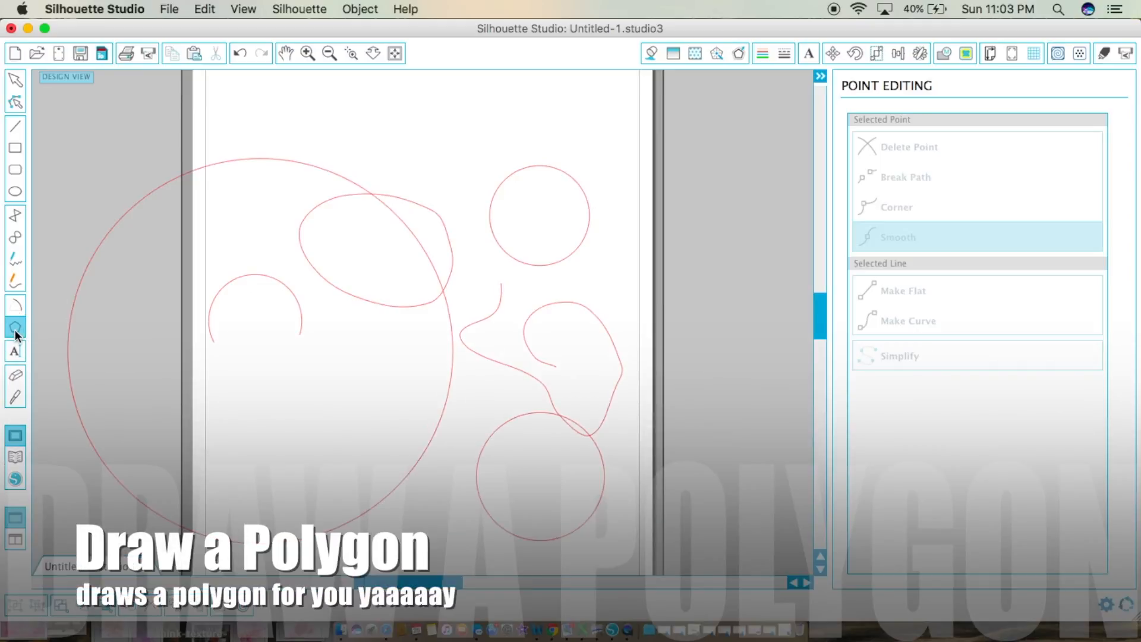
pyautogui.moveTo(464, 104); pyautogui.dragTo(521, 125)
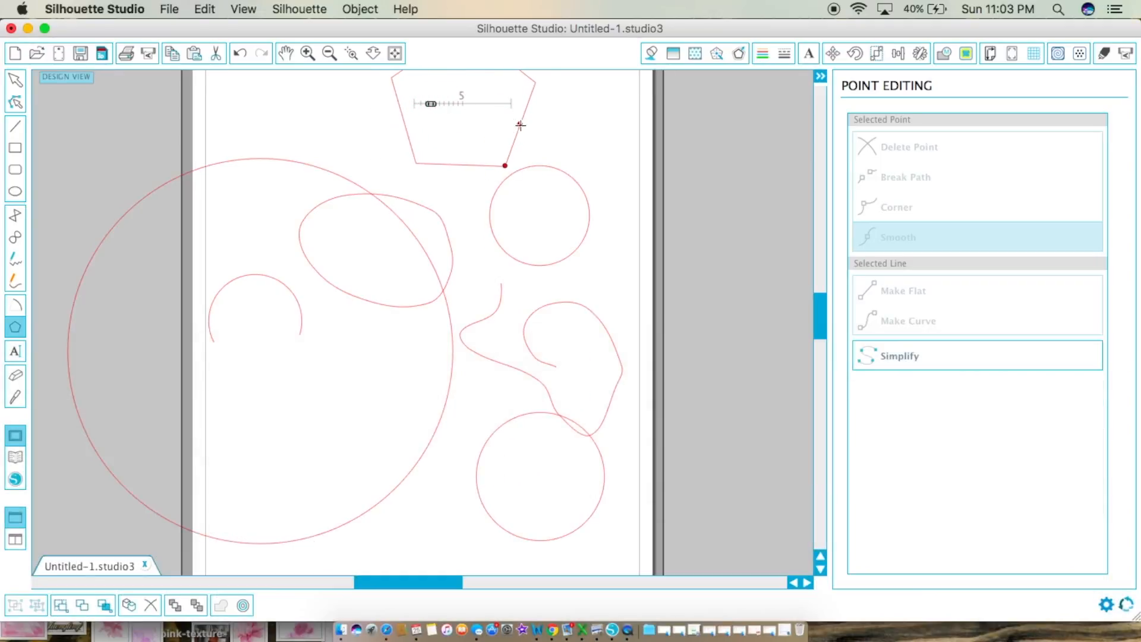
pyautogui.moveTo(829, 323); pyautogui.dragTo(821, 290)
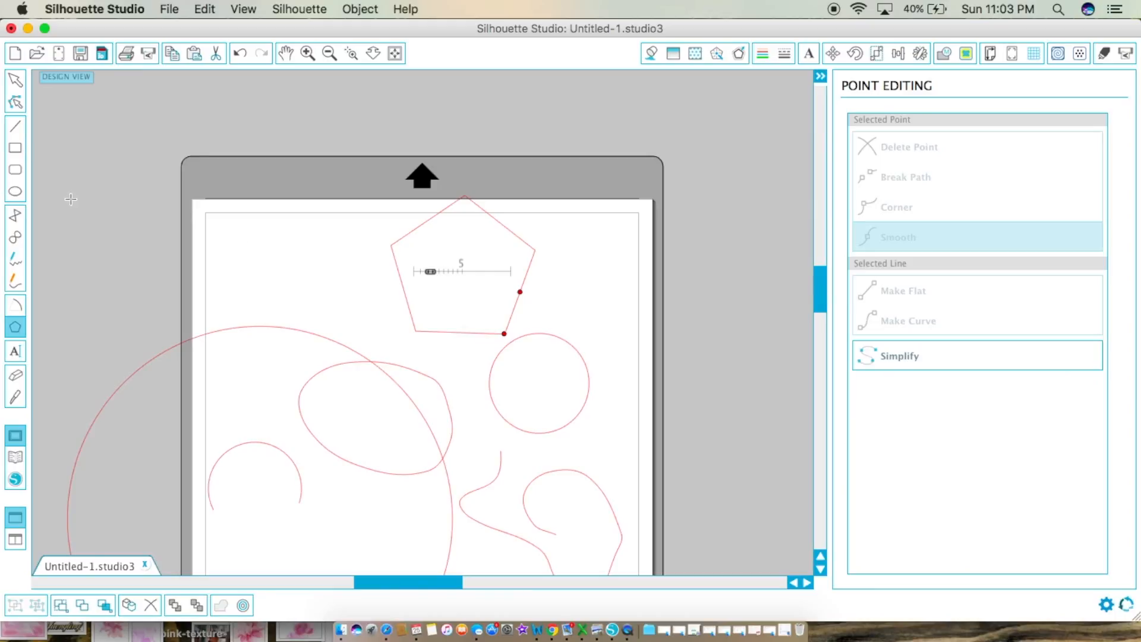
pyautogui.moveTo(227, 257); pyautogui.dragTo(229, 158)
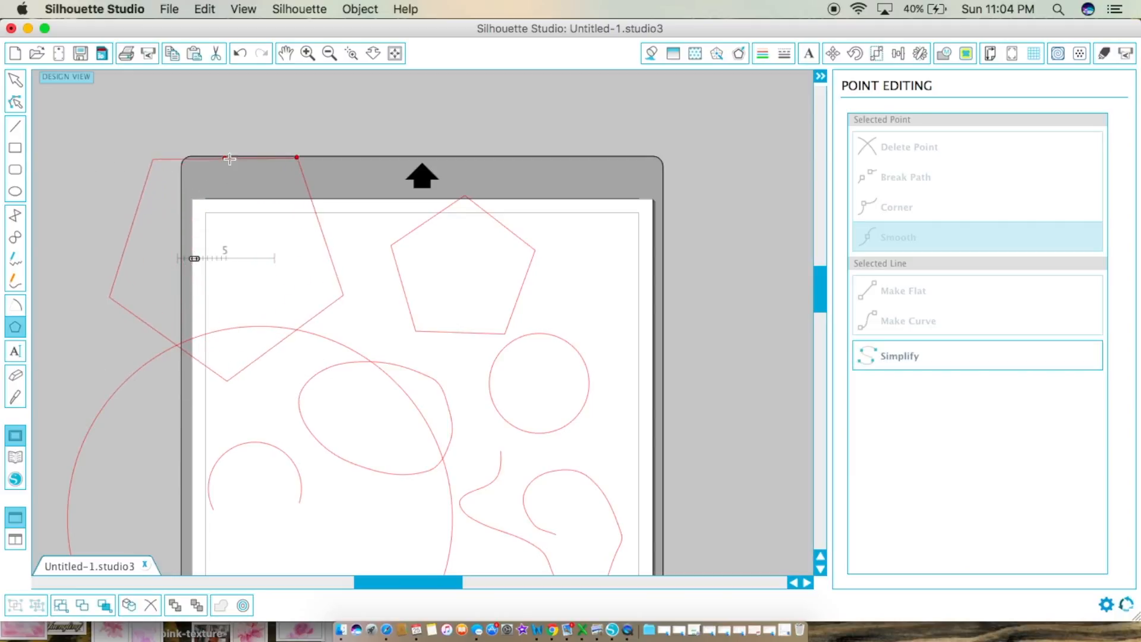
pyautogui.moveTo(377, 313); pyautogui.dragTo(384, 326)
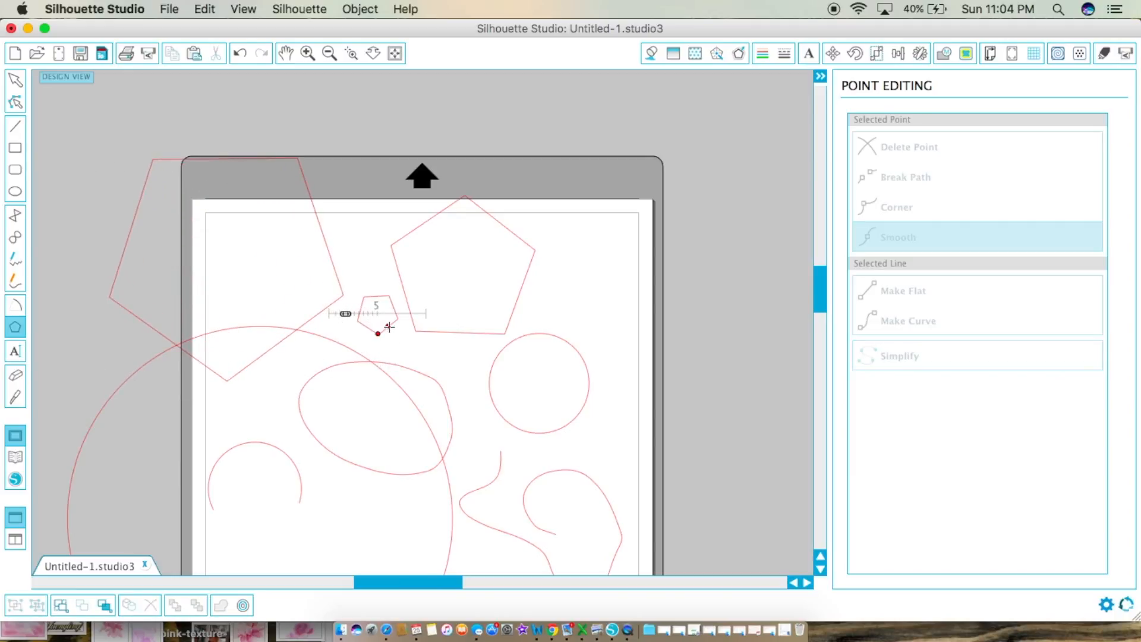
pyautogui.moveTo(426, 252)
pyautogui.mouseDown()
pyautogui.moveTo(453, 303)
pyautogui.moveTo(448, 290)
pyautogui.mouseUp()
pyautogui.moveTo(534, 257); pyautogui.dragTo(552, 337)
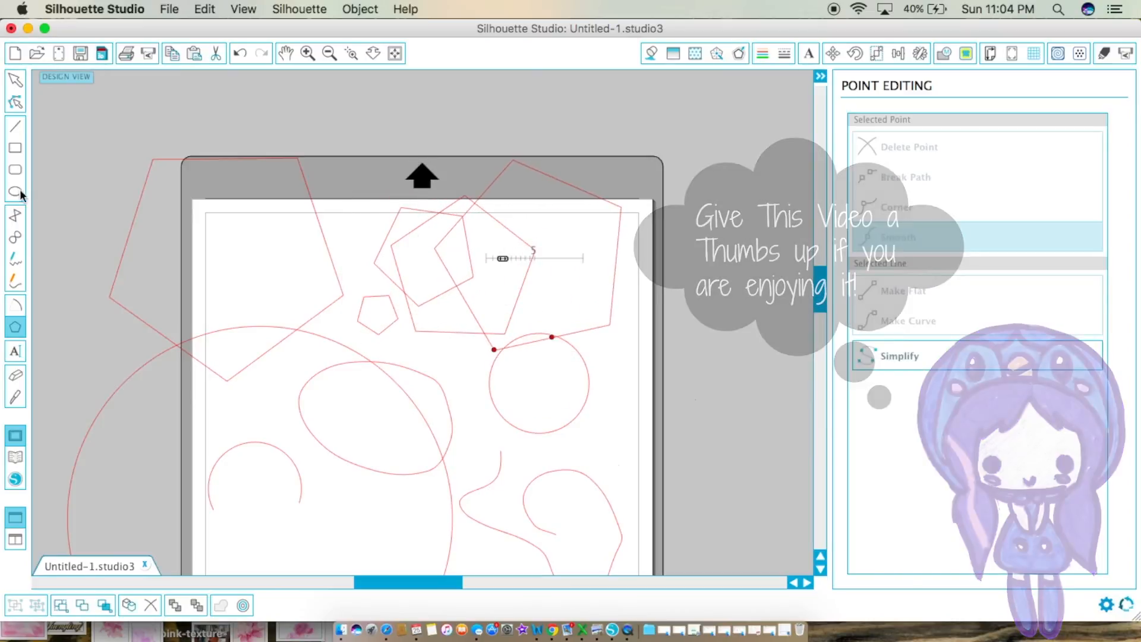
# Select all the circles, arcs, loops and pentagons on the page and delete them
pyautogui.click(18, 80)
pyautogui.moveTo(86, 120); pyautogui.dragTo(743, 624)
pyautogui.press('Delete')
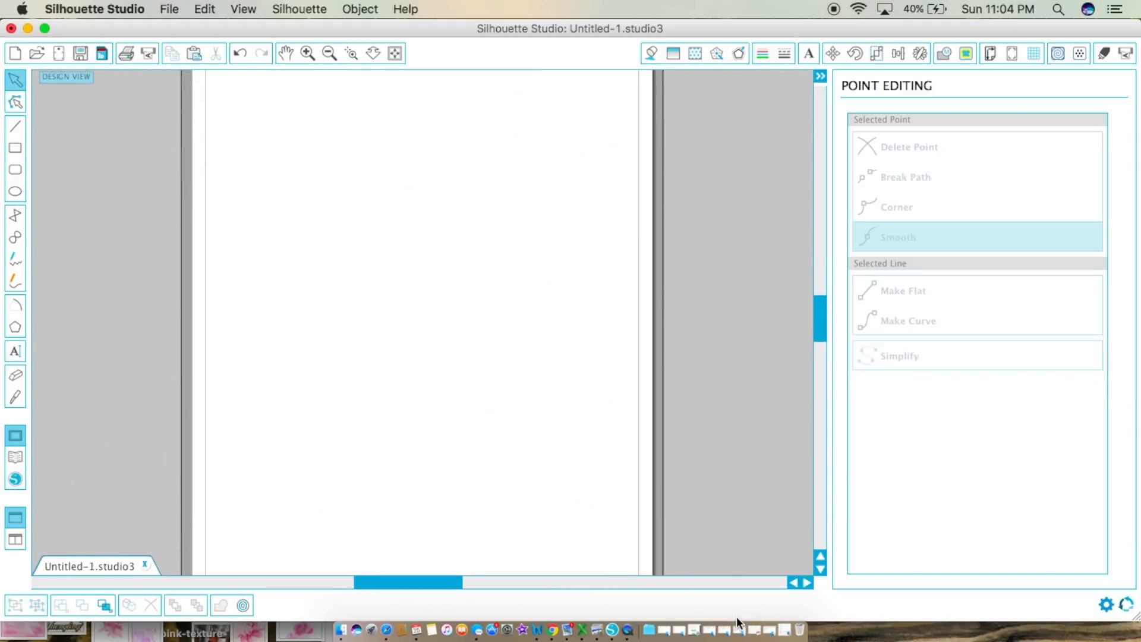
# Add the text "asdfijal;sdkjf;lkj" to the page in 72 pt Arial and look through the text style options
pyautogui.scroll(2, 299, 490)
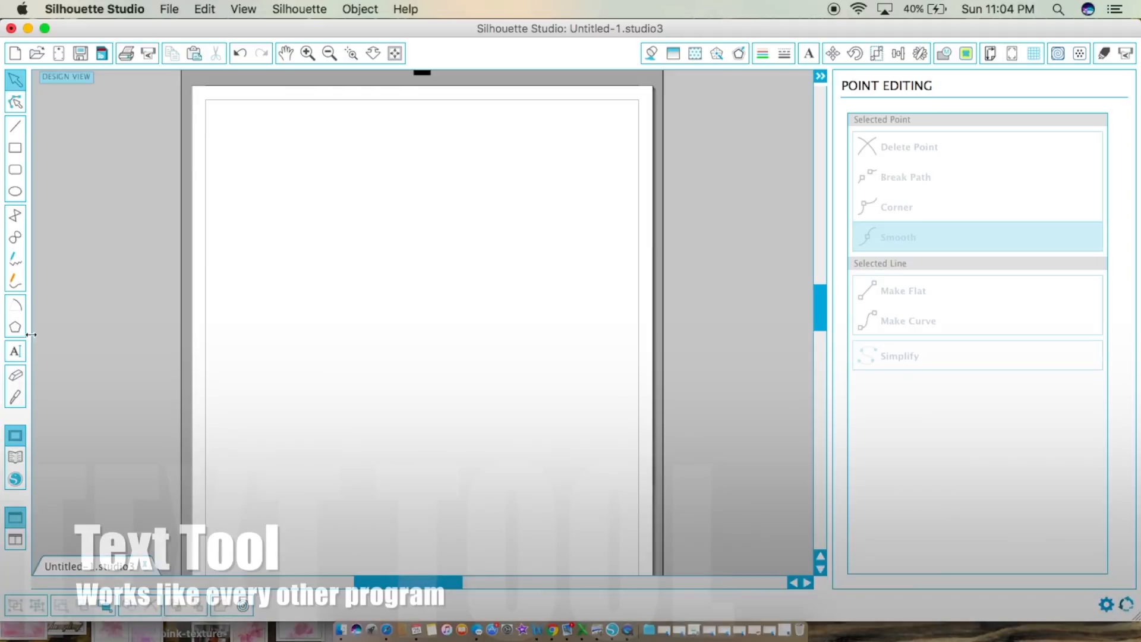
pyautogui.click(15, 351)
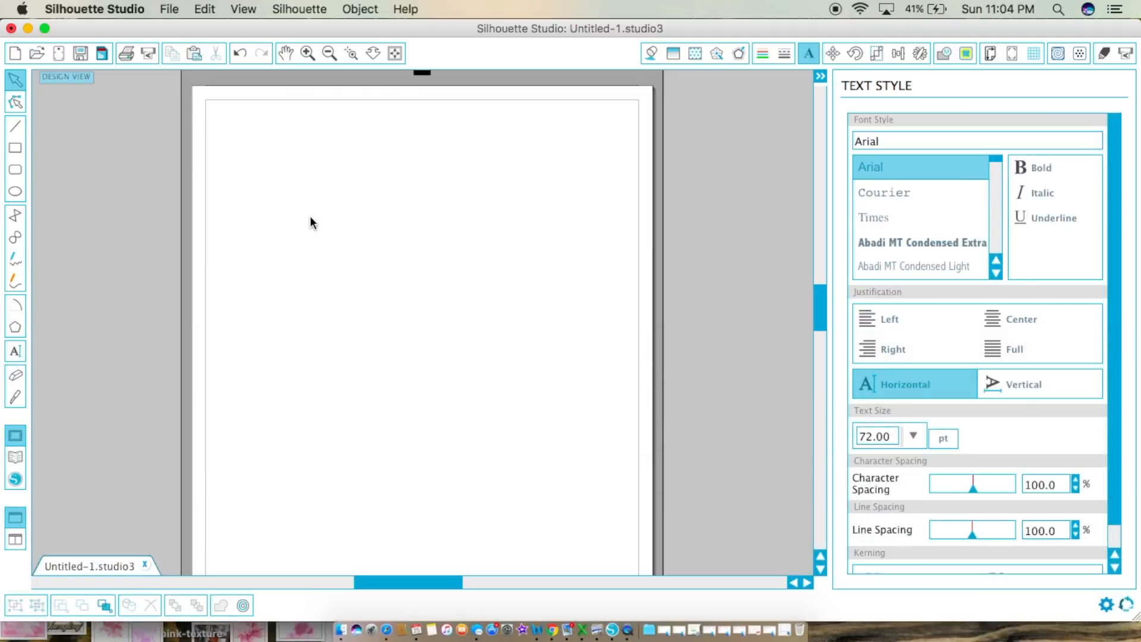
pyautogui.click(8, 353)
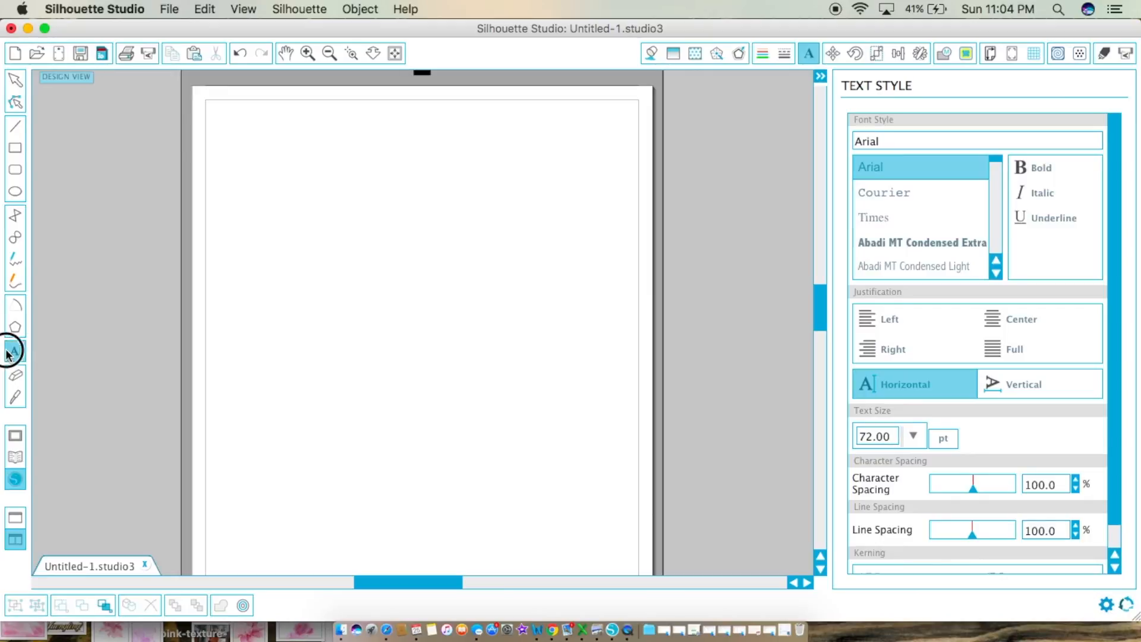
pyautogui.click(378, 291)
pyautogui.write('asdfijal;sdkjf;lkj')
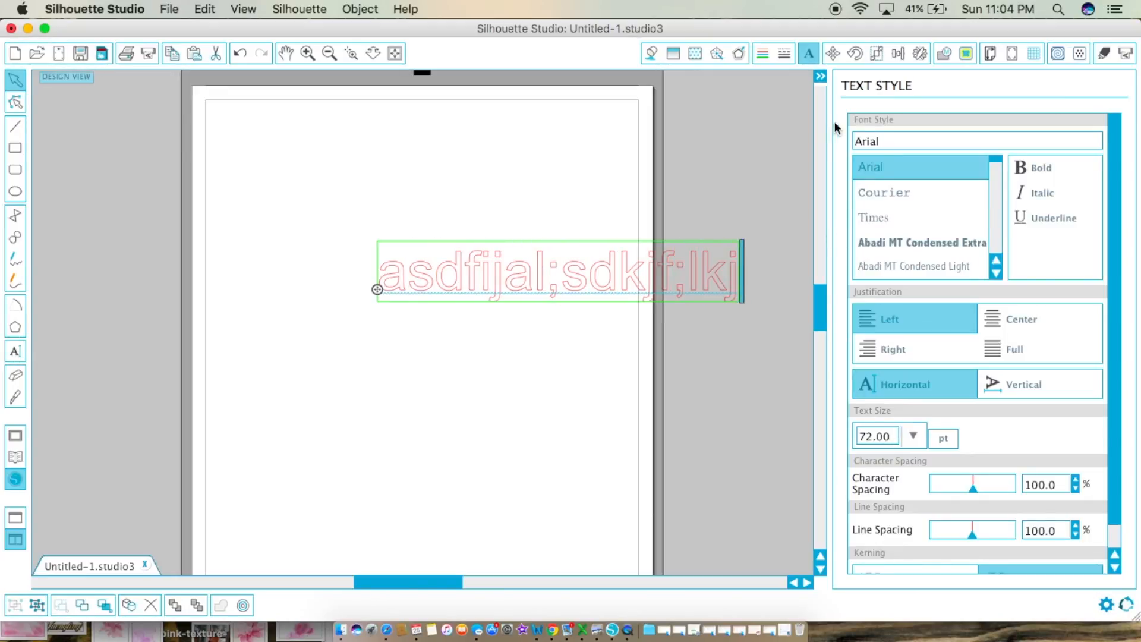
pyautogui.scroll(-1, 1036, 469)
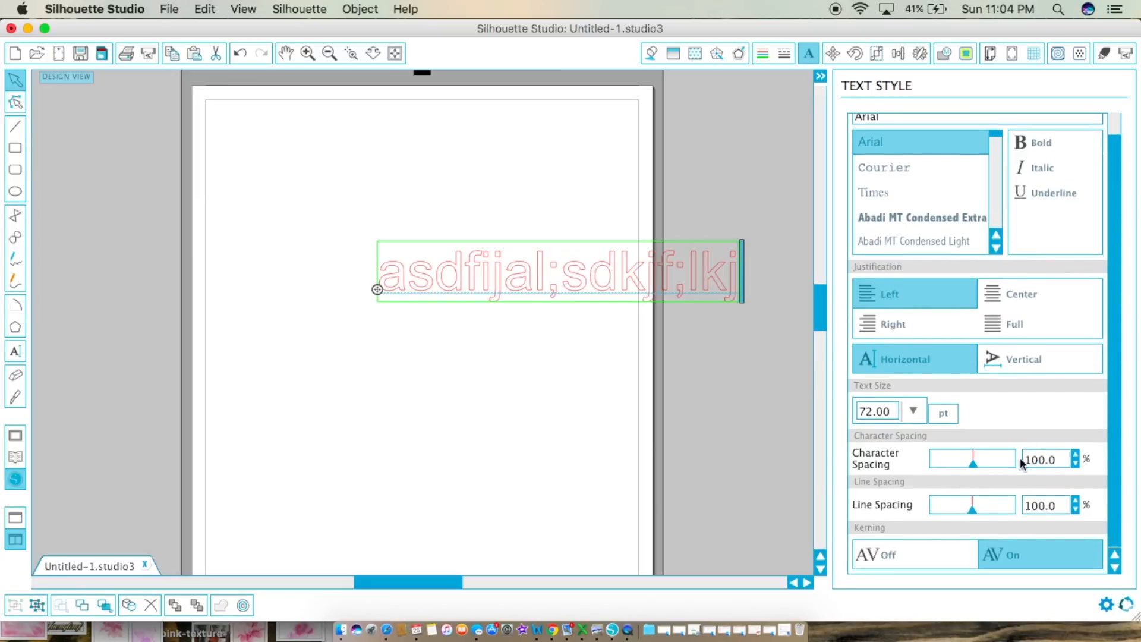
pyautogui.scroll(1, 1000, 375)
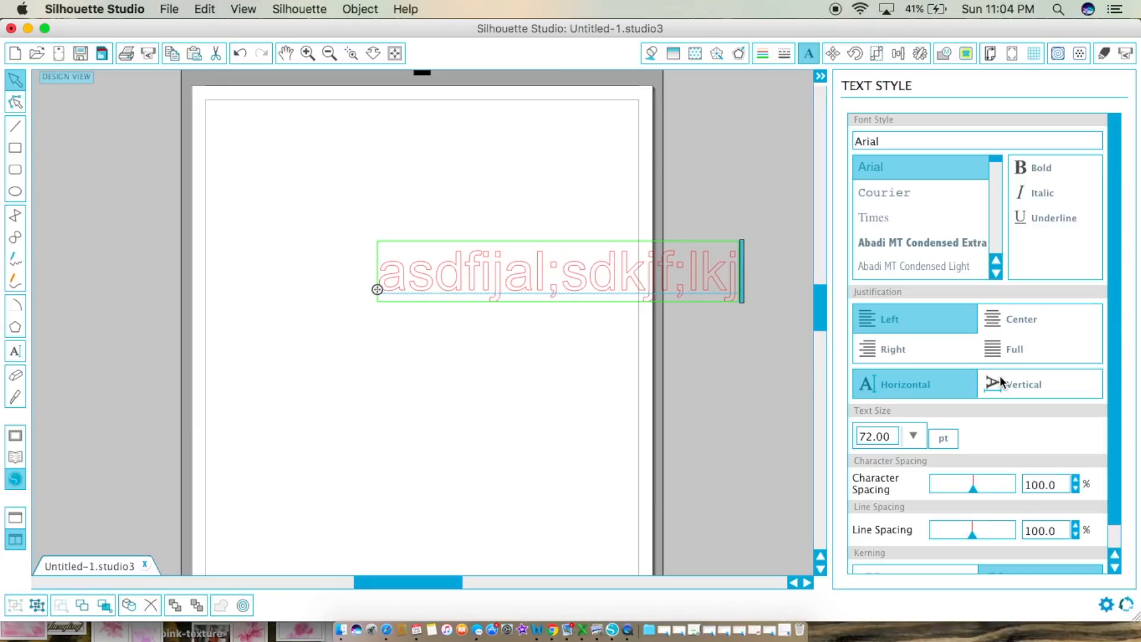
# Select the text "asdfijal;sdkjf;lkj" on the page and set its font to Basquiat
pyautogui.click(676, 289)
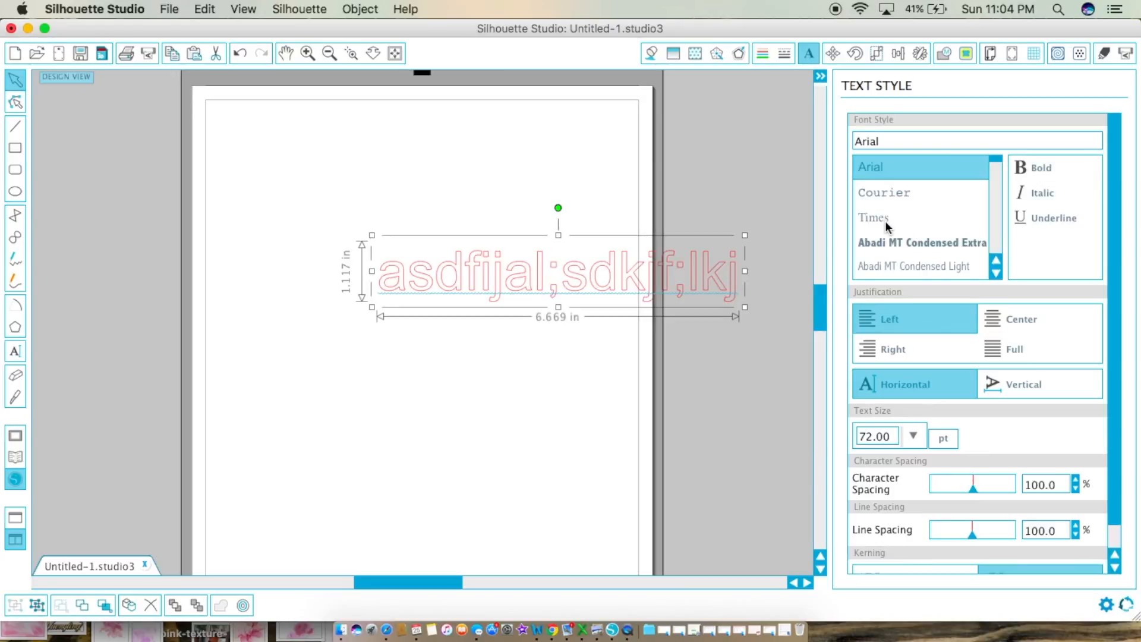
pyautogui.scroll(-6, 886, 220)
pyautogui.scroll(-3, 885, 226)
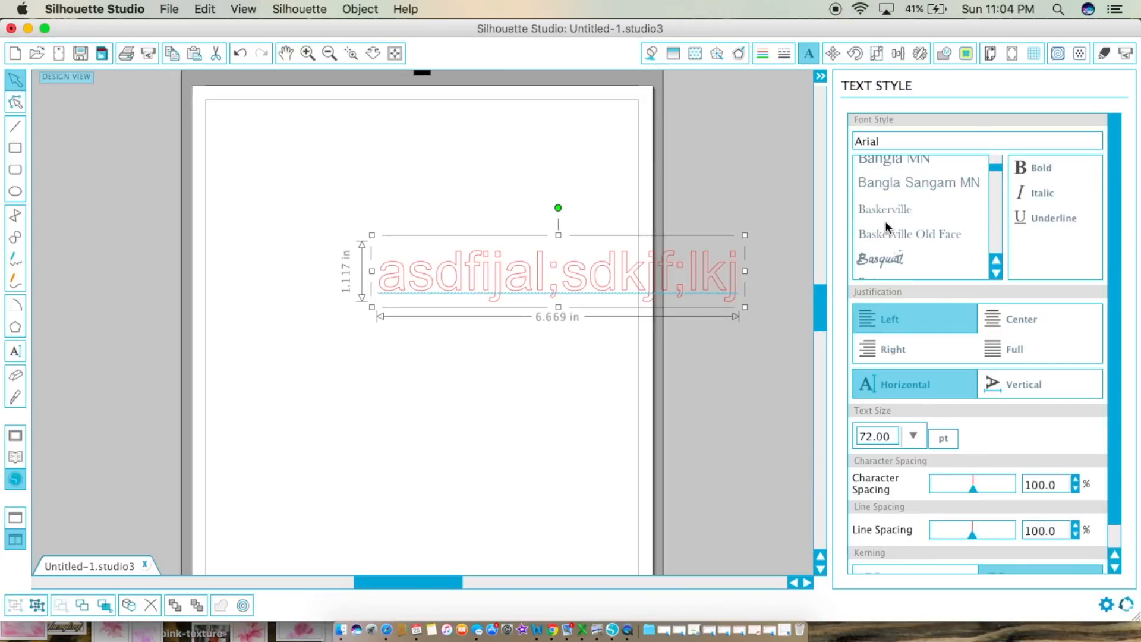
pyautogui.click(900, 260)
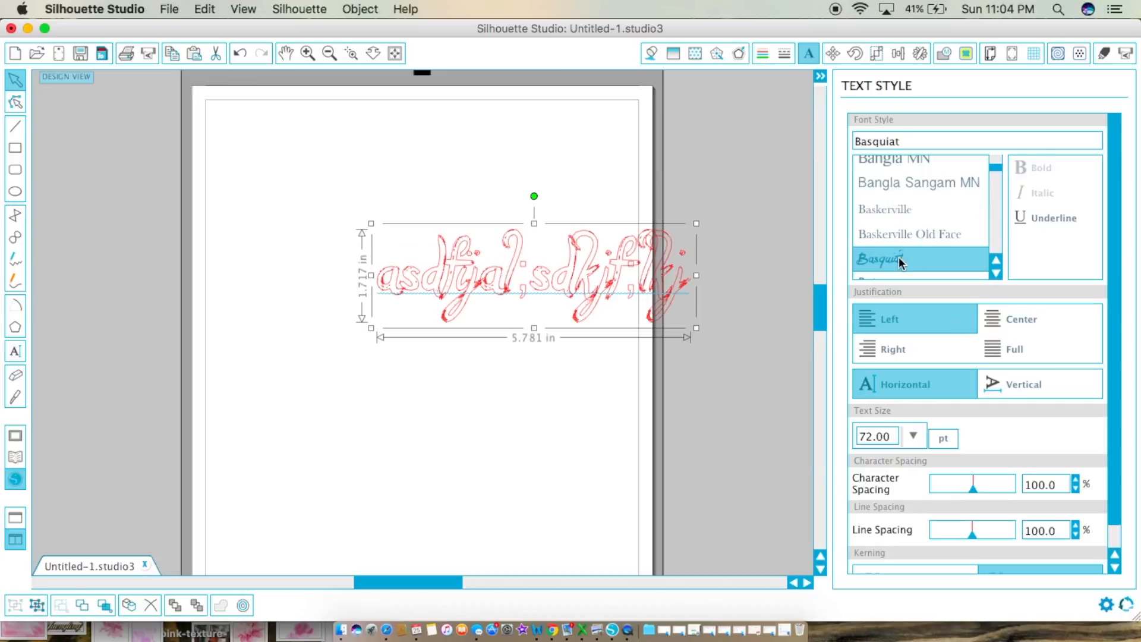
# Try other fonts on the text and settle on Cartoon Blocks Christmas
pyautogui.scroll(-3, 907, 256)
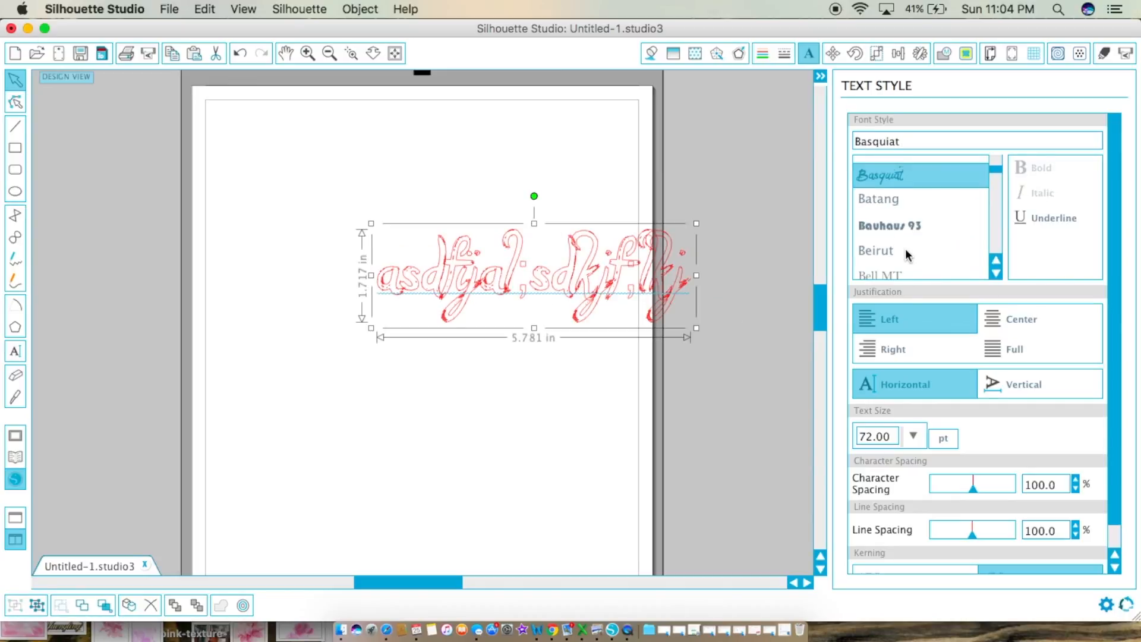
pyautogui.scroll(-4, 908, 255)
pyautogui.click(697, 399)
pyautogui.click(965, 243)
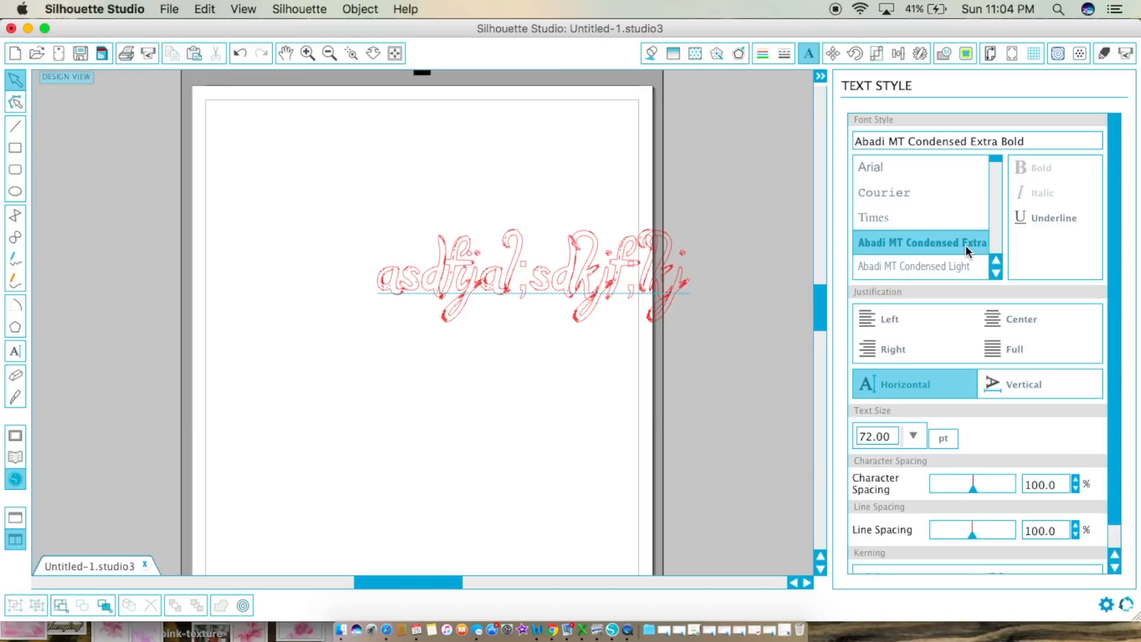
pyautogui.click(630, 294)
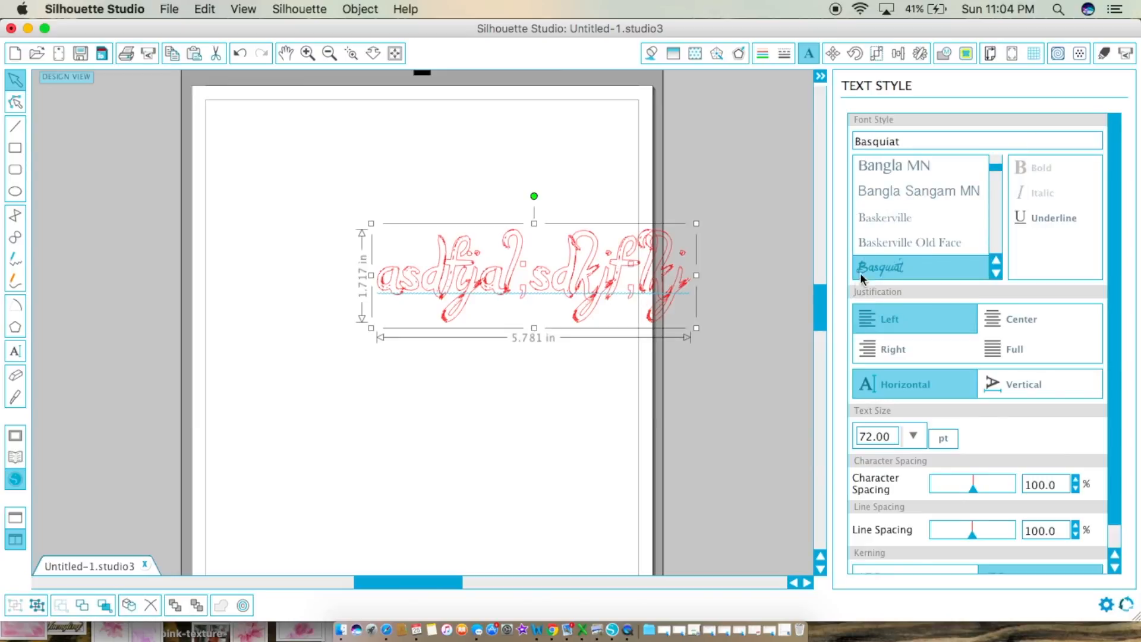
pyautogui.scroll(-5, 925, 254)
pyautogui.click(903, 244)
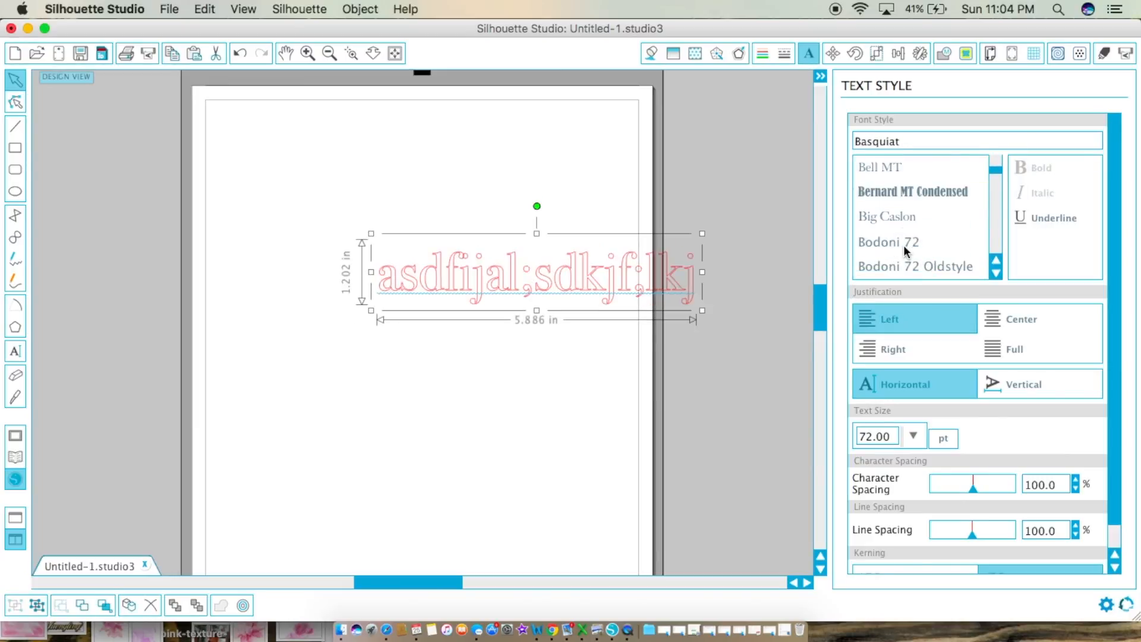
pyautogui.scroll(-3, 904, 245)
pyautogui.click(908, 185)
pyautogui.click(682, 324)
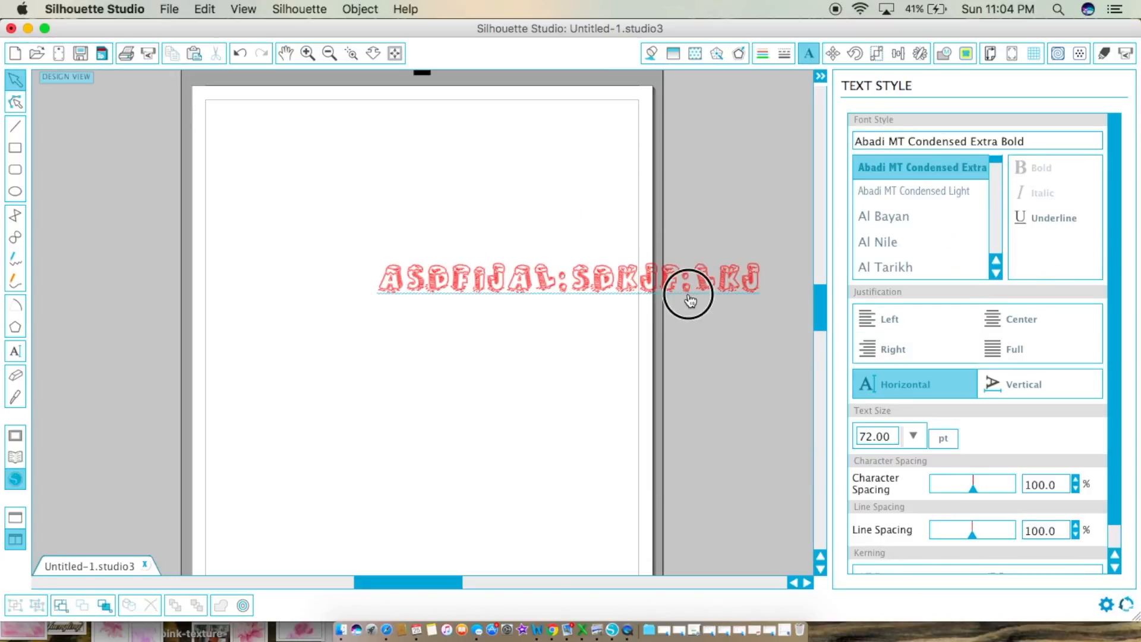
pyautogui.click(687, 295)
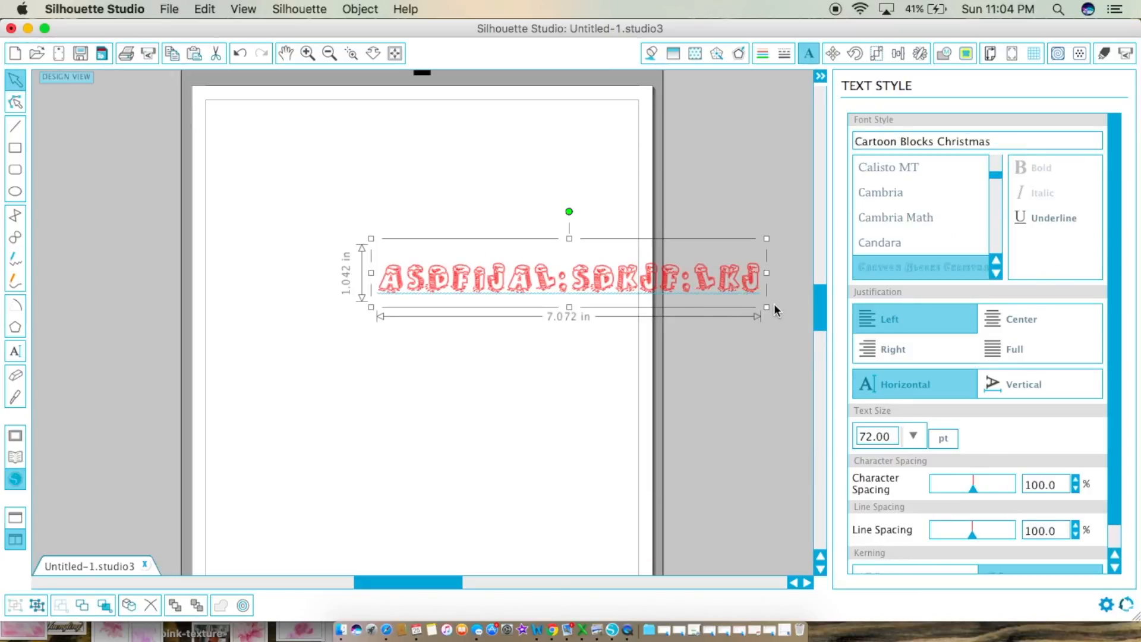
# Scale the text down to about 2.57 in wide and move it inside the page's upper half
pyautogui.moveTo(769, 309)
pyautogui.mouseDown()
pyautogui.moveTo(800, 323)
pyautogui.moveTo(774, 317)
pyautogui.mouseUp()
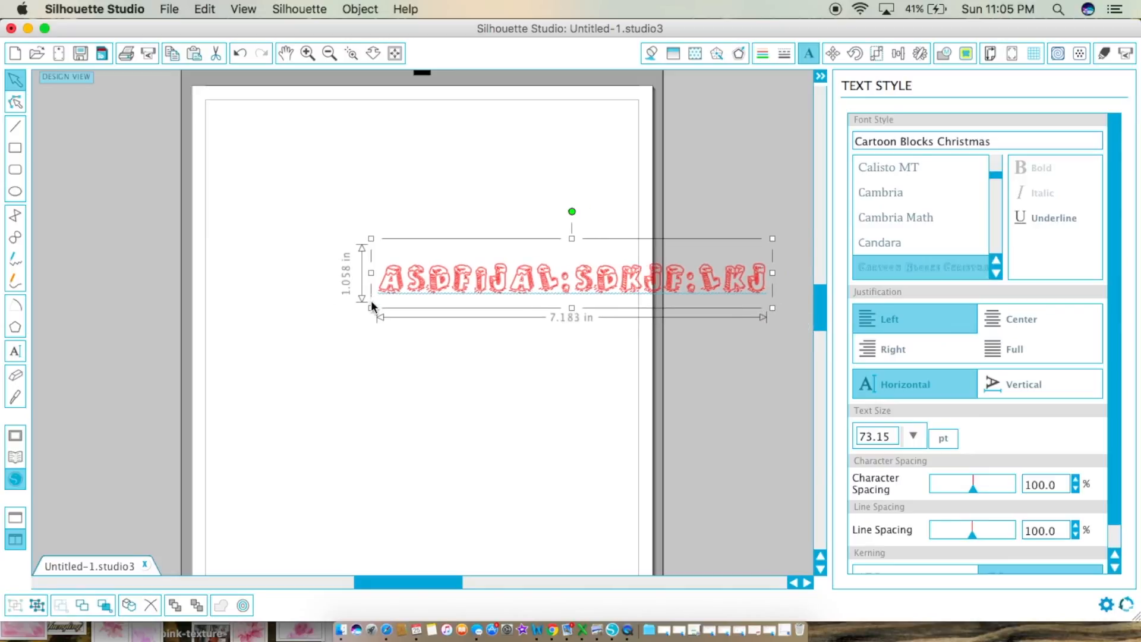
pyautogui.moveTo(370, 309); pyautogui.dragTo(634, 346)
pyautogui.moveTo(717, 256); pyautogui.dragTo(497, 266)
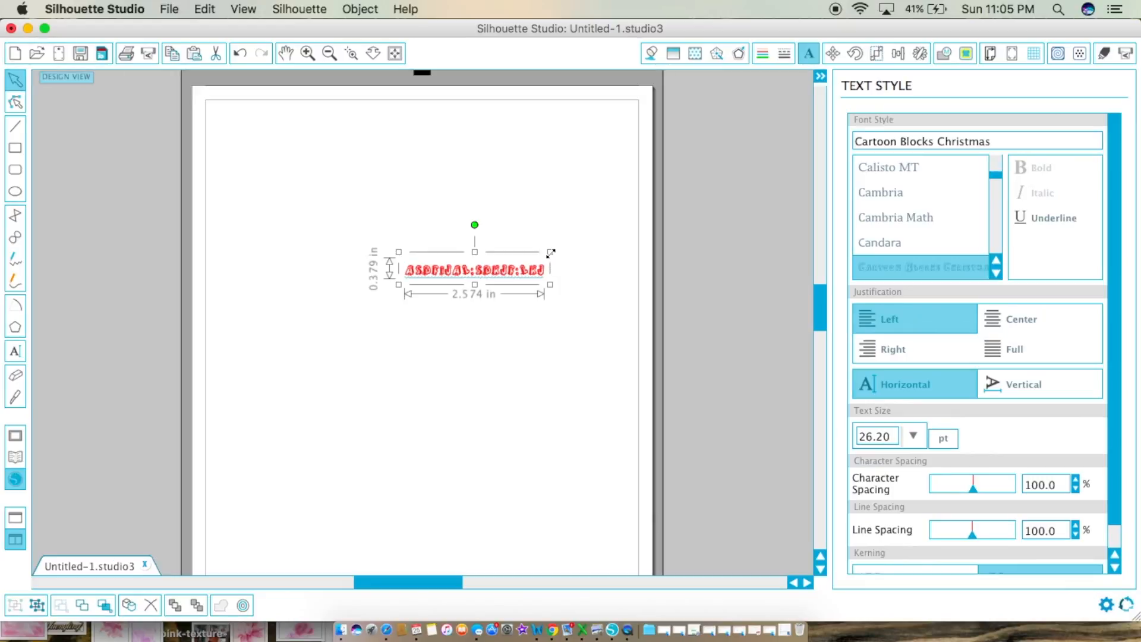
# Rotate the text about its centre and delete it from the page
pyautogui.click(551, 275)
pyautogui.click(509, 266)
pyautogui.moveTo(476, 225); pyautogui.dragTo(517, 330)
pyautogui.press('Delete')
# Draw two large overlapping rectangles, the second crossing the first one's lower corner and extending past the page edge
pyautogui.click(13, 378)
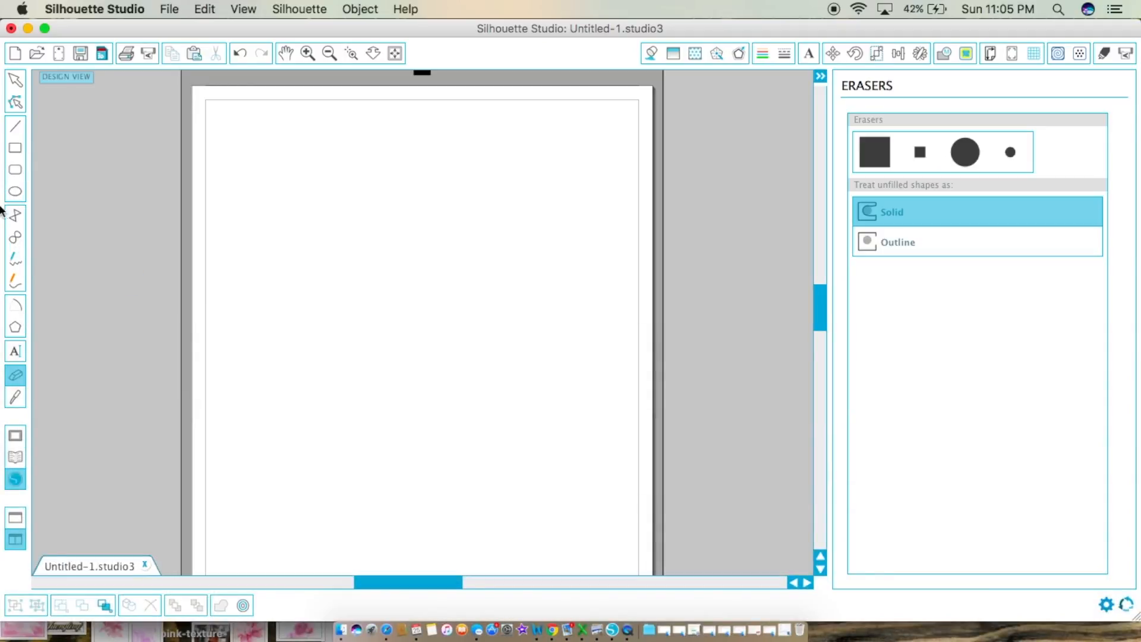
pyautogui.click(15, 148)
pyautogui.moveTo(338, 143); pyautogui.dragTo(634, 424)
pyautogui.moveTo(513, 292); pyautogui.dragTo(735, 545)
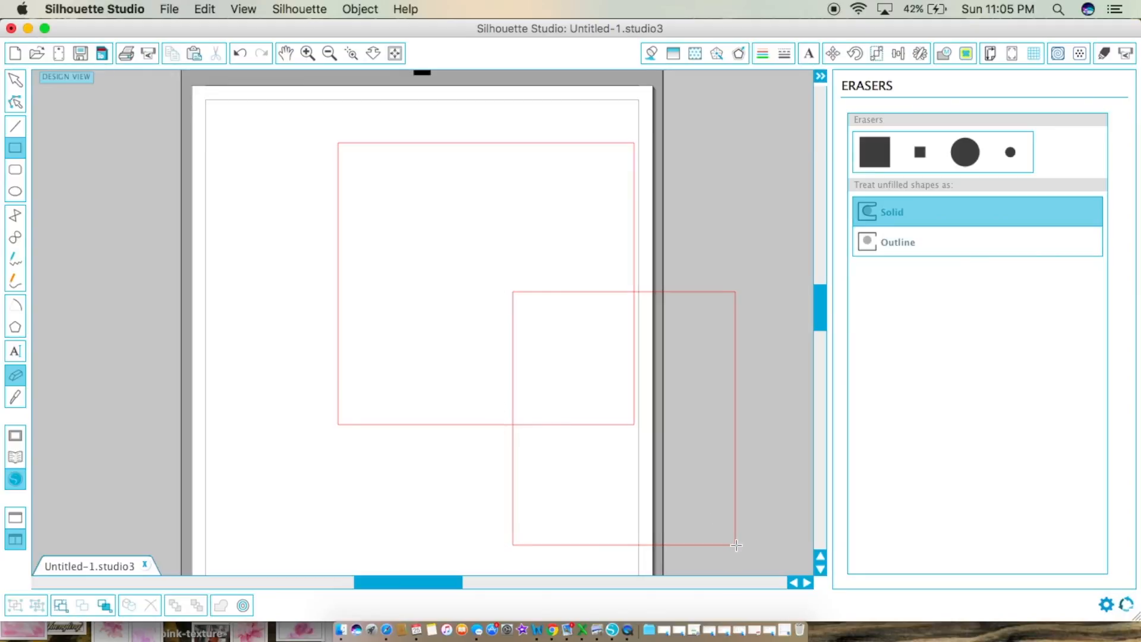
# Erase one corner of the first rectangle and winding strokes through both, treating unfilled shapes as Solid
pyautogui.click(15, 396)
pyautogui.click(15, 375)
pyautogui.moveTo(329, 399); pyautogui.dragTo(360, 429)
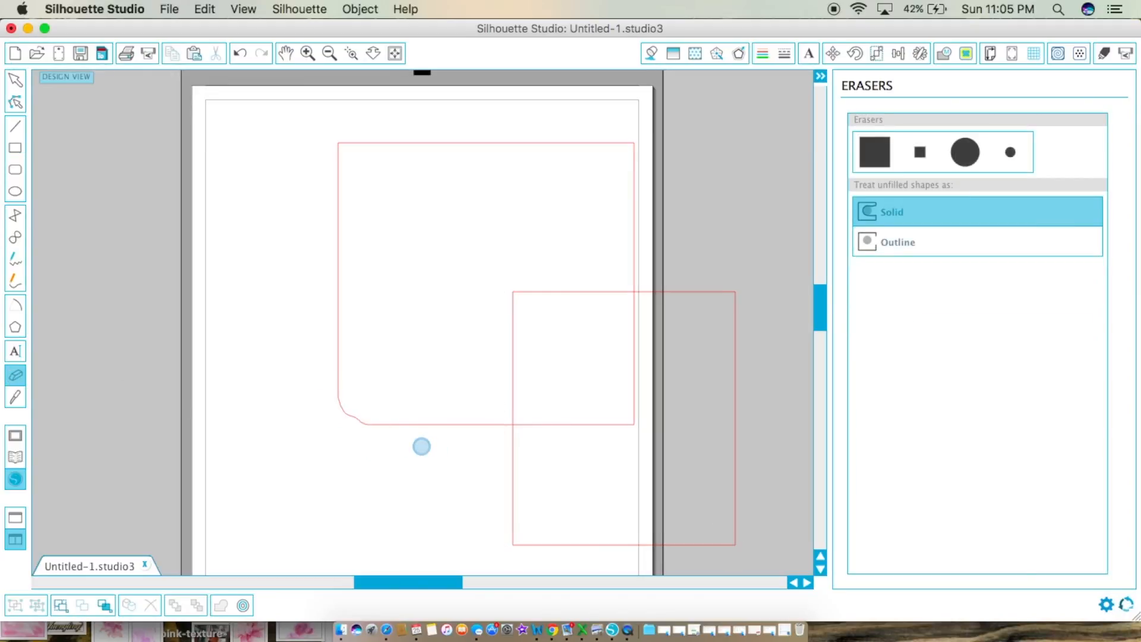
pyautogui.moveTo(336, 334)
pyautogui.mouseDown()
pyautogui.moveTo(416, 193)
pyautogui.moveTo(592, 276)
pyautogui.moveTo(538, 523)
pyautogui.moveTo(622, 367)
pyautogui.moveTo(49, 91)
pyautogui.mouseUp()
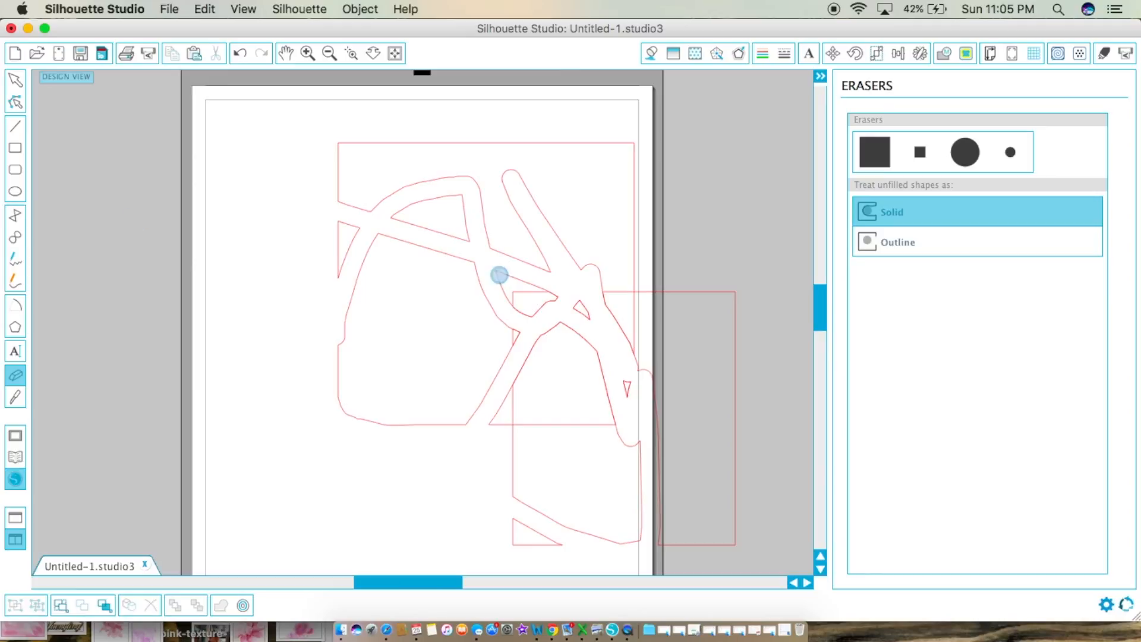
# Treat unfilled shapes as Outline and erase several stretches of the shapes' lines with freehand strokes
pyautogui.click(878, 242)
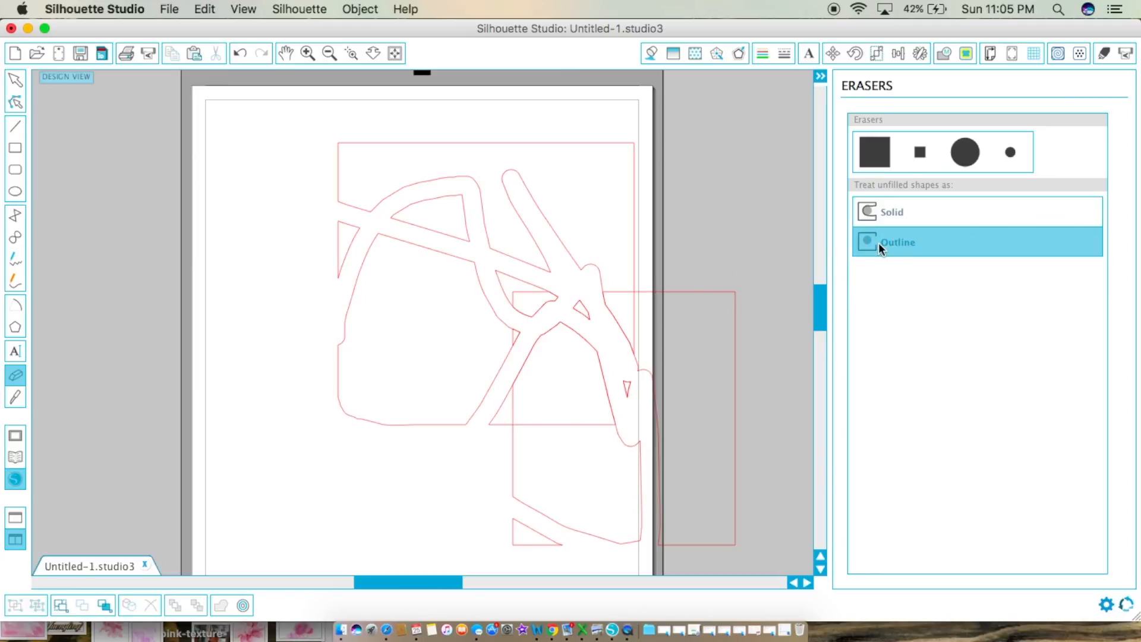
pyautogui.moveTo(755, 321)
pyautogui.mouseDown()
pyautogui.moveTo(519, 135)
pyautogui.moveTo(492, 157)
pyautogui.moveTo(487, 252)
pyautogui.moveTo(407, 236)
pyautogui.mouseUp()
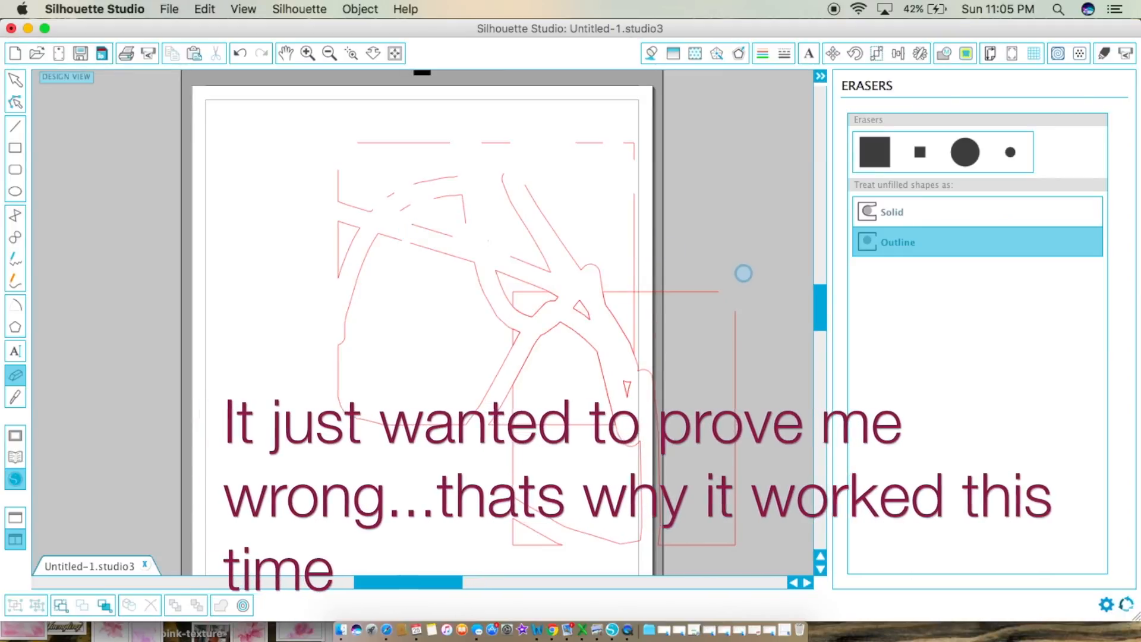
pyautogui.moveTo(408, 389)
pyautogui.mouseDown()
pyautogui.moveTo(527, 429)
pyautogui.moveTo(778, 466)
pyautogui.moveTo(828, 491)
pyautogui.mouseUp()
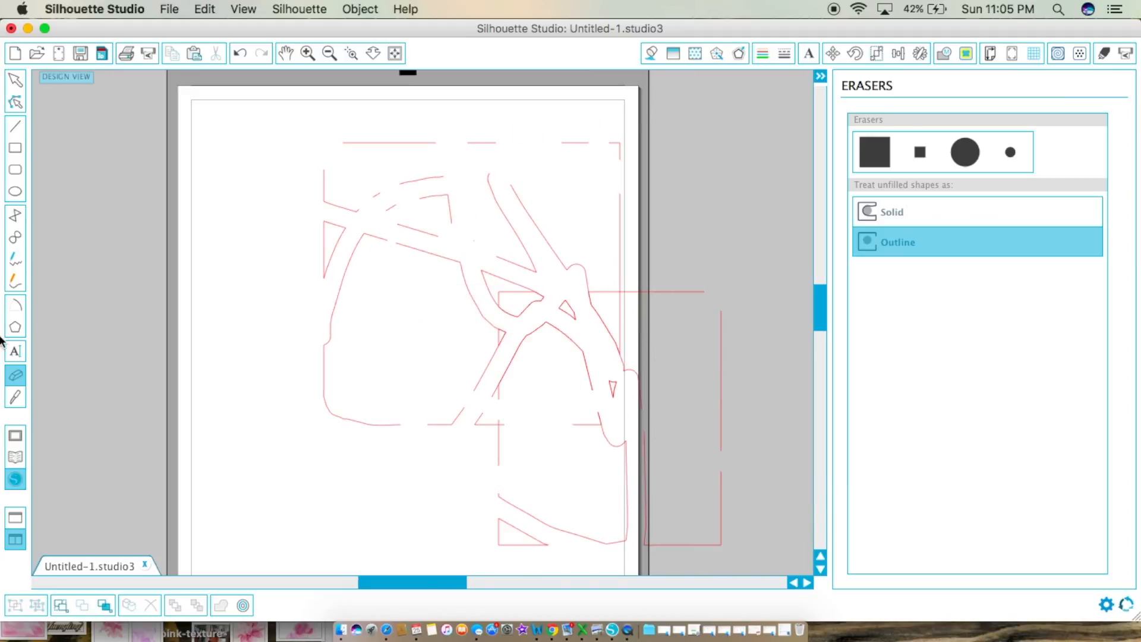
# Select all the erased rectangle pieces on the page and delete them
pyautogui.click(16, 79)
pyautogui.moveTo(280, 129)
pyautogui.mouseDown()
pyautogui.moveTo(687, 300)
pyautogui.moveTo(757, 526)
pyautogui.mouseUp()
pyautogui.press('Delete')
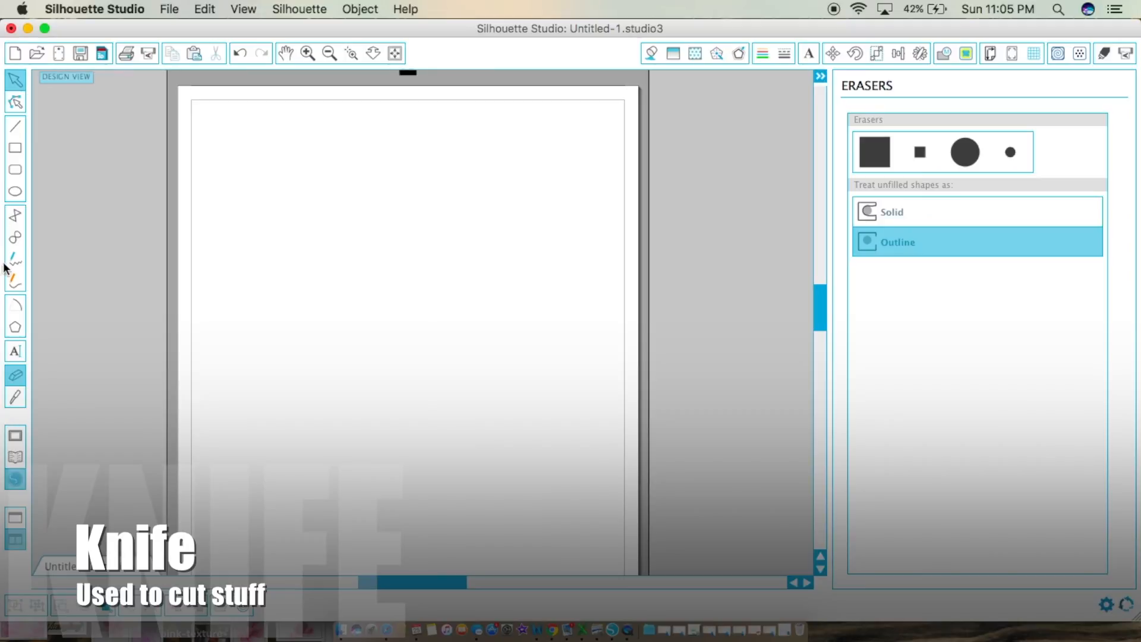
# Make a roughly horizontal and a roughly vertical cut across the page with the Straight Knife in Outline mode
pyautogui.click(14, 386)
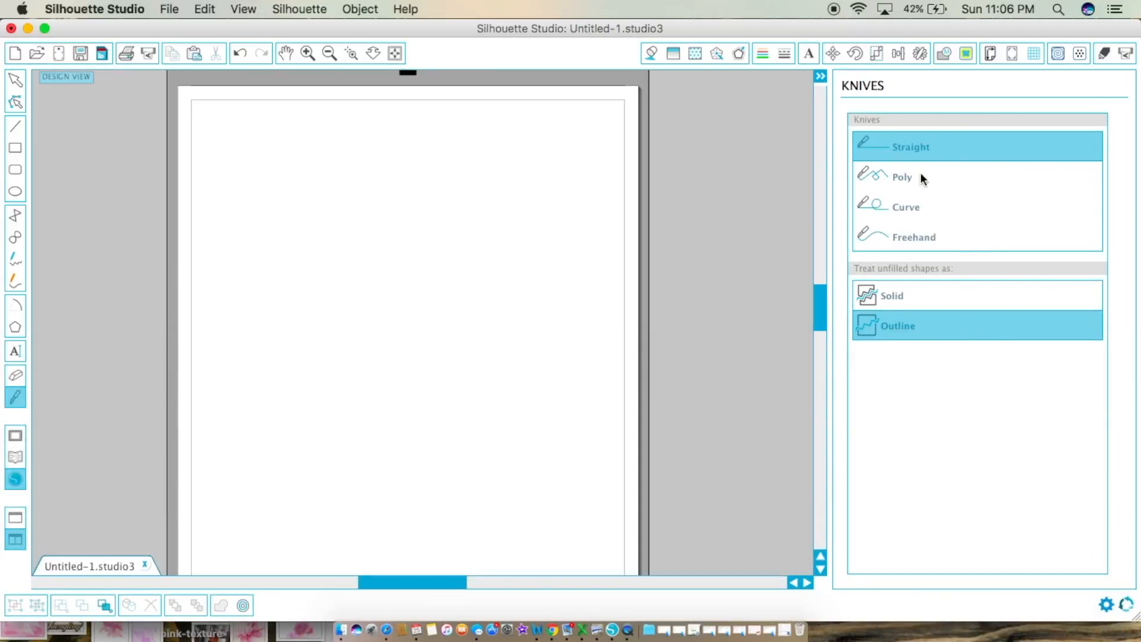
pyautogui.moveTo(408, 250)
pyautogui.mouseDown()
pyautogui.moveTo(614, 241)
pyautogui.moveTo(624, 251)
pyautogui.moveTo(619, 329)
pyautogui.moveTo(444, 359)
pyautogui.moveTo(379, 308)
pyautogui.moveTo(612, 323)
pyautogui.moveTo(614, 298)
pyautogui.moveTo(479, 172)
pyautogui.moveTo(327, 136)
pyautogui.moveTo(301, 239)
pyautogui.moveTo(367, 275)
pyautogui.moveTo(593, 234)
pyautogui.moveTo(626, 243)
pyautogui.mouseUp()
pyautogui.moveTo(397, 156); pyautogui.dragTo(415, 455)
# Switch between single-screen and split-screen layouts of the Design Store and drawing, ending with the design page alone
pyautogui.click(19, 520)
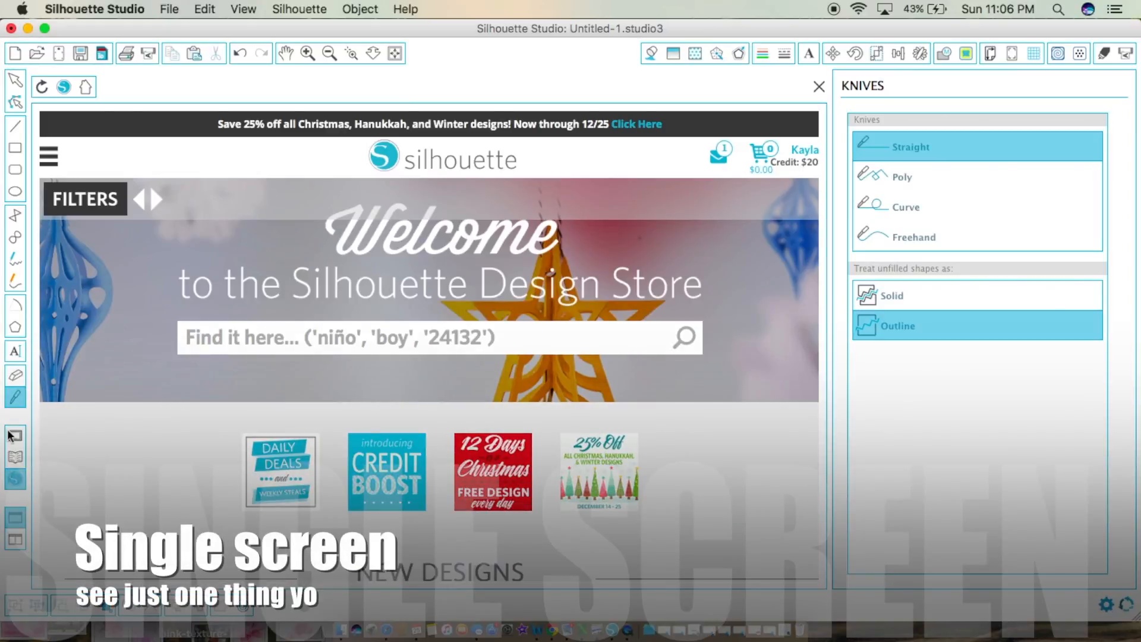
pyautogui.click(15, 438)
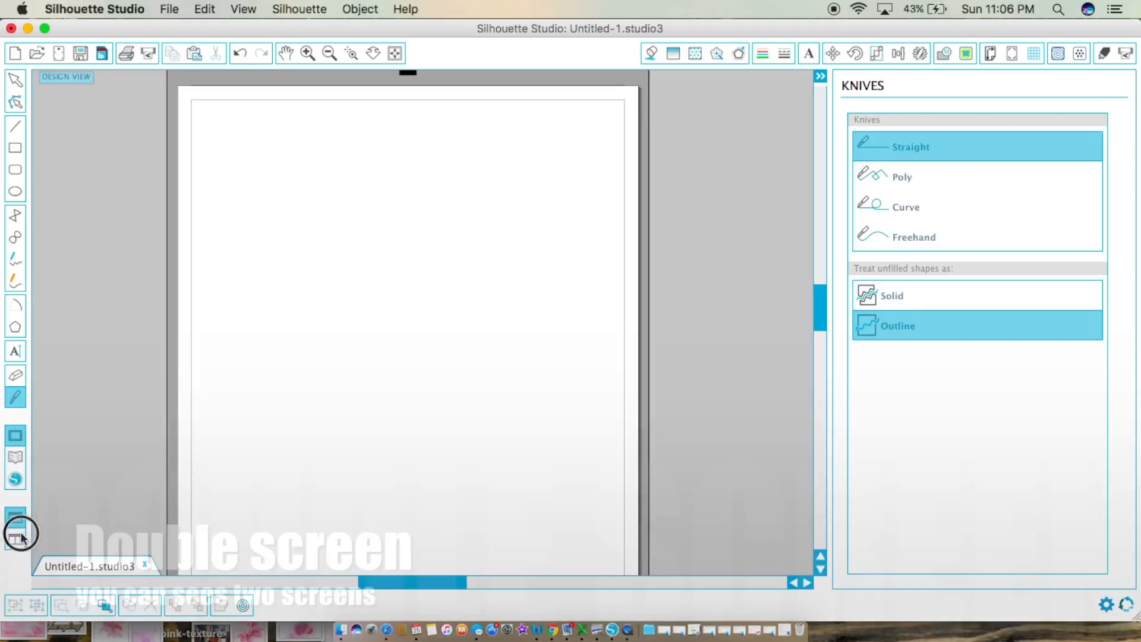
pyautogui.click(20, 536)
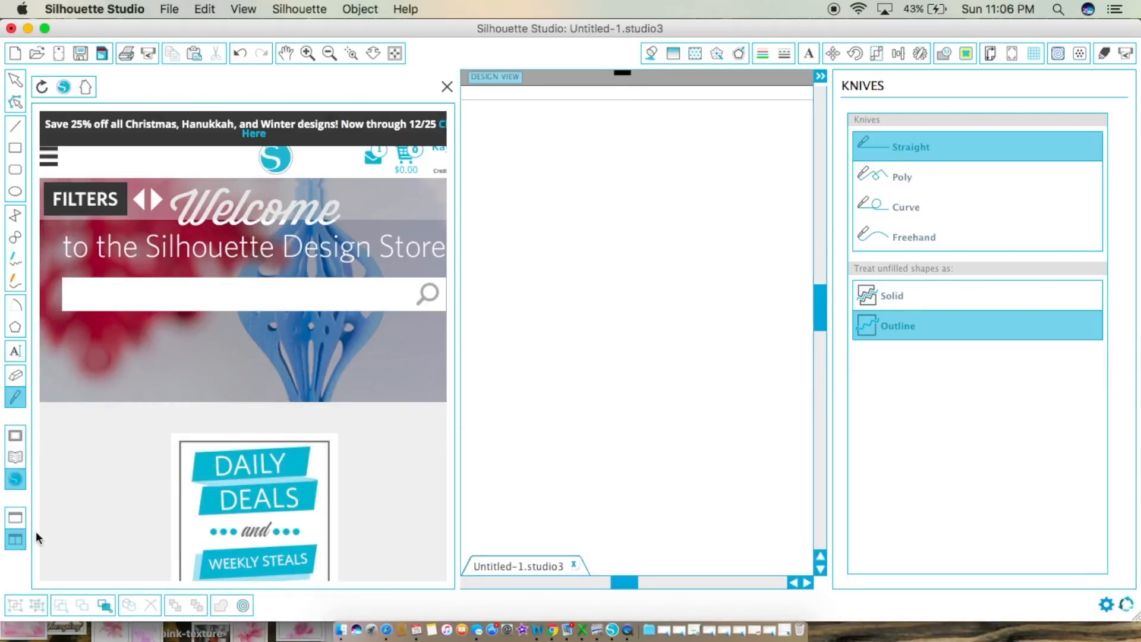
pyautogui.click(16, 518)
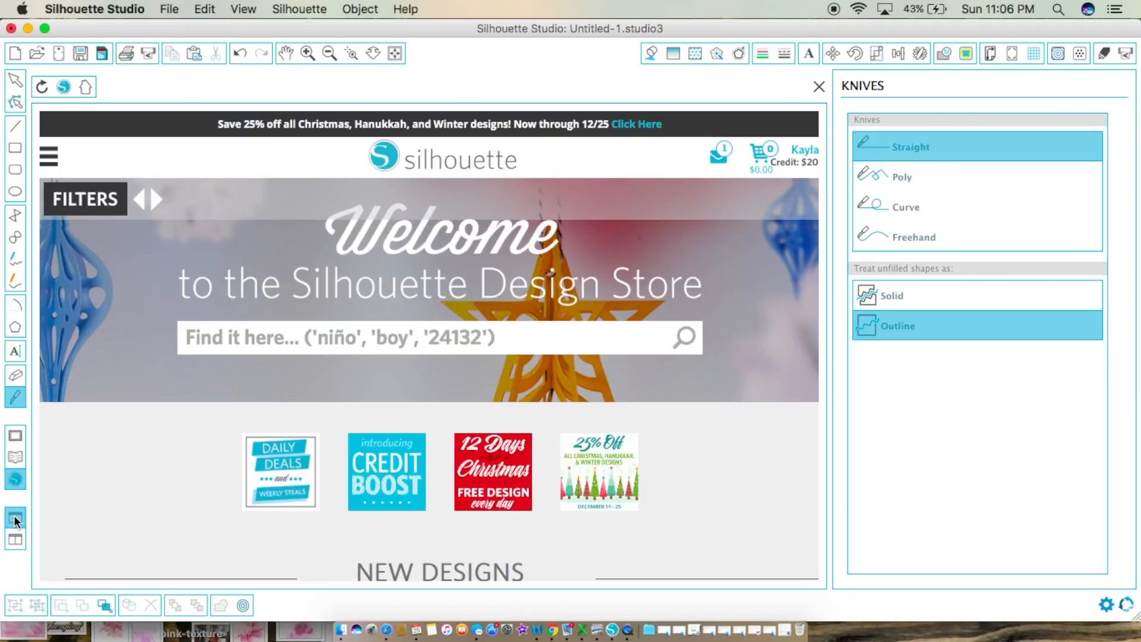
pyautogui.click(16, 437)
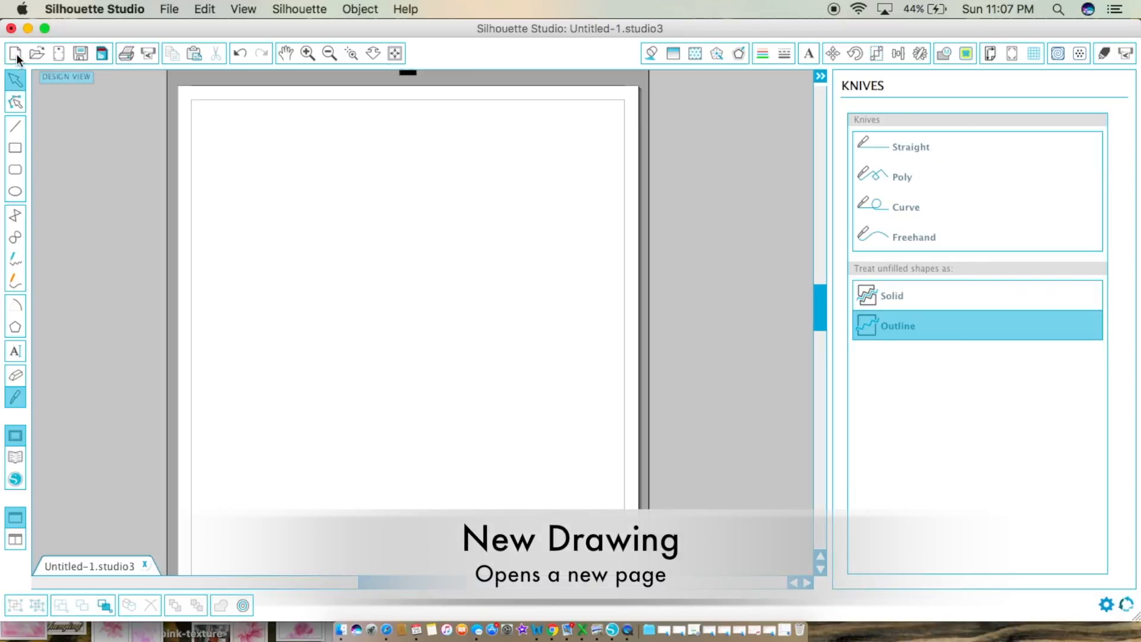
# Create a new blank drawing, cancelling the open-file dialog, and bring up the PixScan and Send to Silhouette options
pyautogui.click(16, 56)
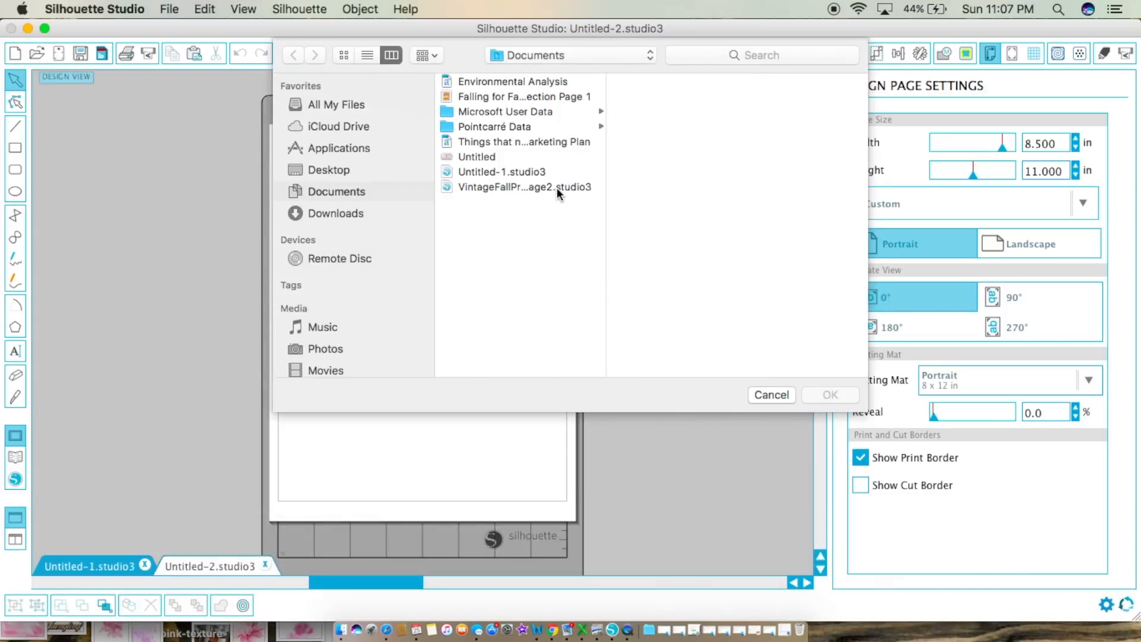
pyautogui.click(771, 394)
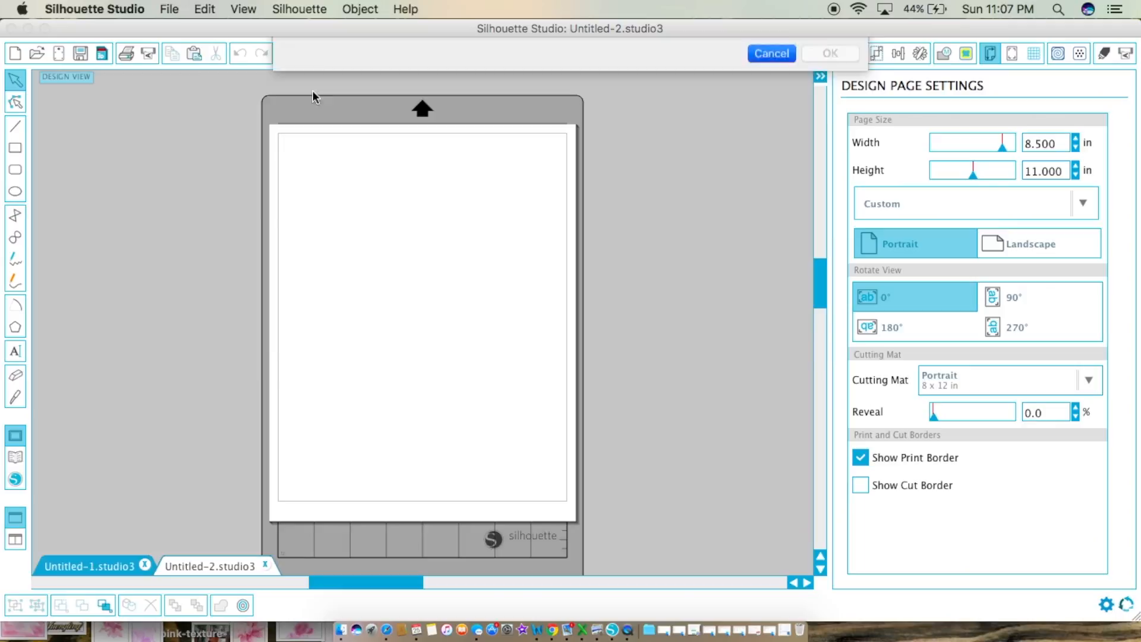
pyautogui.click(60, 54)
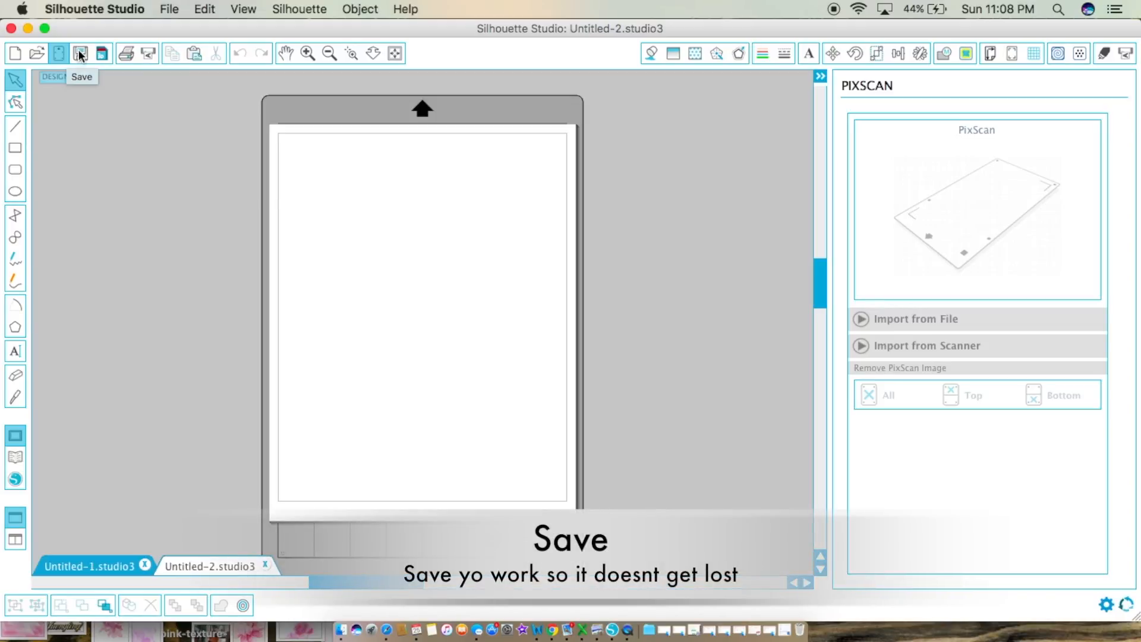
pyautogui.click(146, 58)
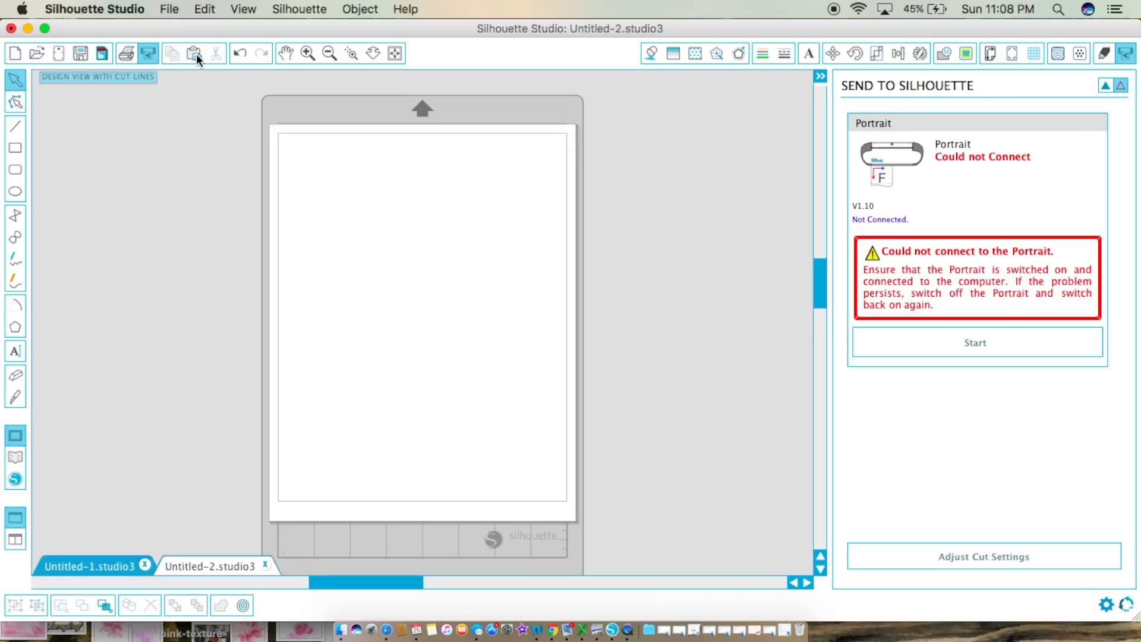
# Undo and redo the last action in the new drawing, and close Untitled-2.studio3
pyautogui.click(240, 55)
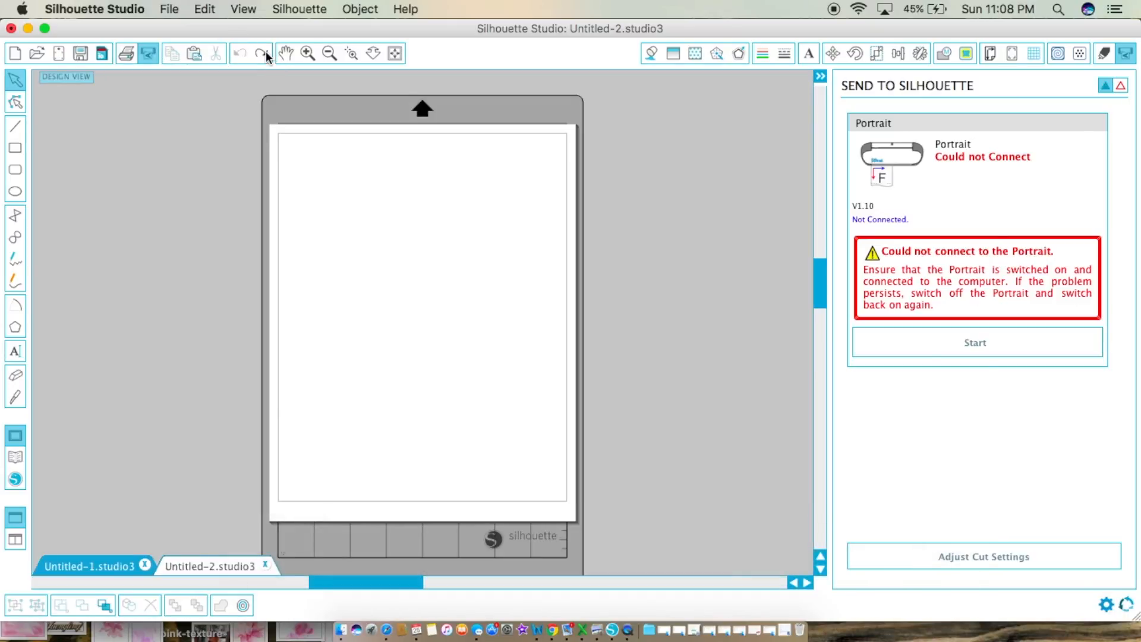
pyautogui.click(263, 53)
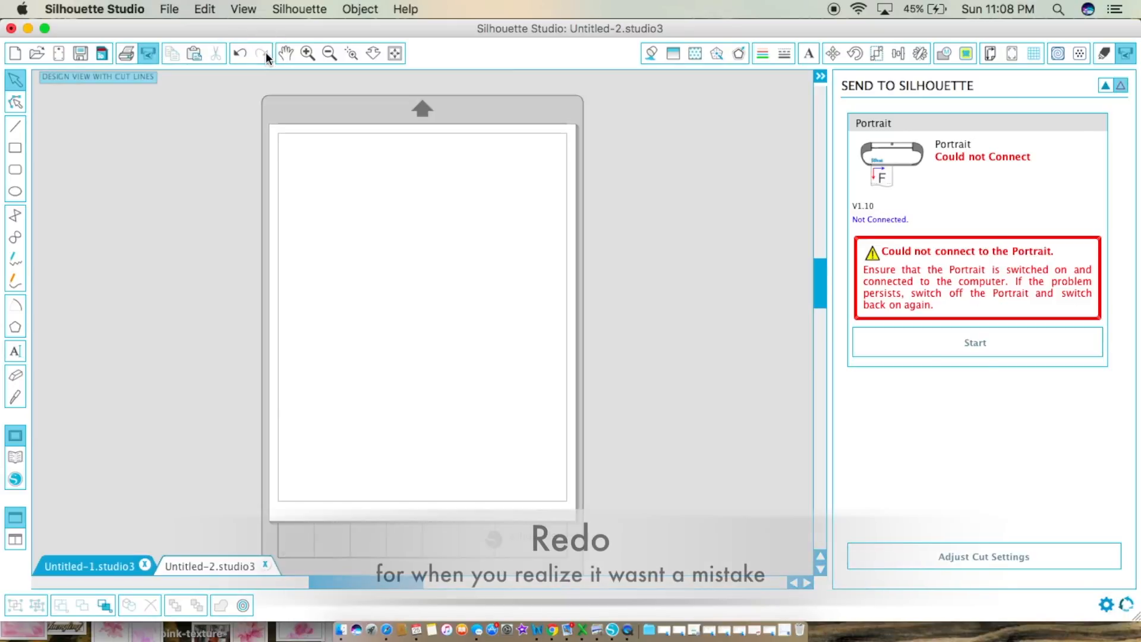
pyautogui.click(264, 565)
pyautogui.click(506, 136)
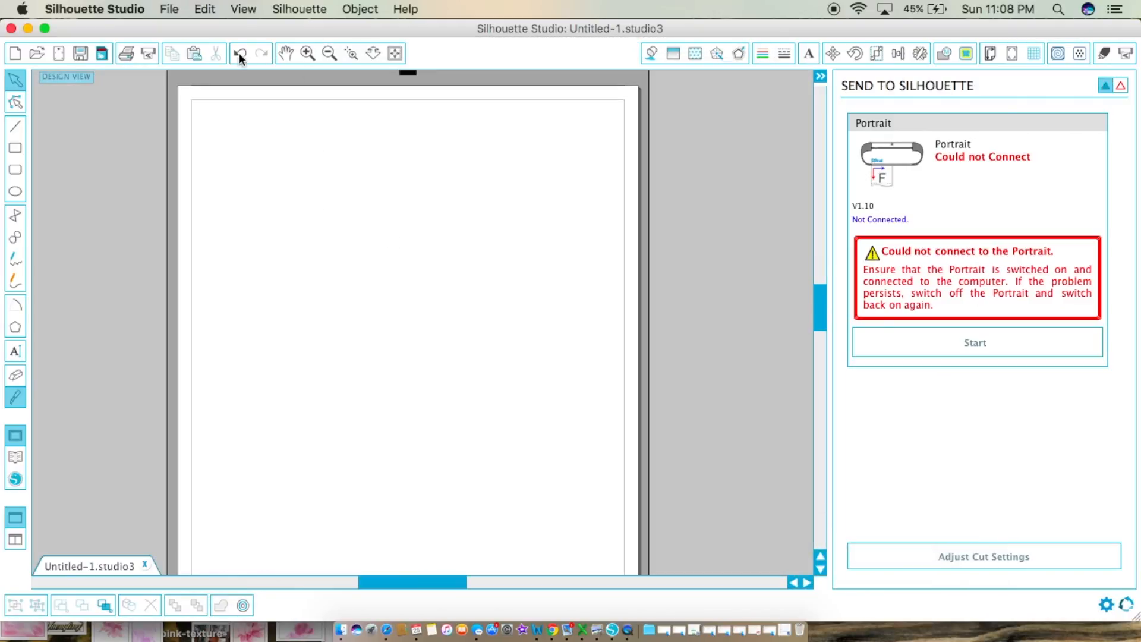
# Undo the deletion of the erased shapes in Untitled-1.studio3 and redo it
pyautogui.click(239, 53)
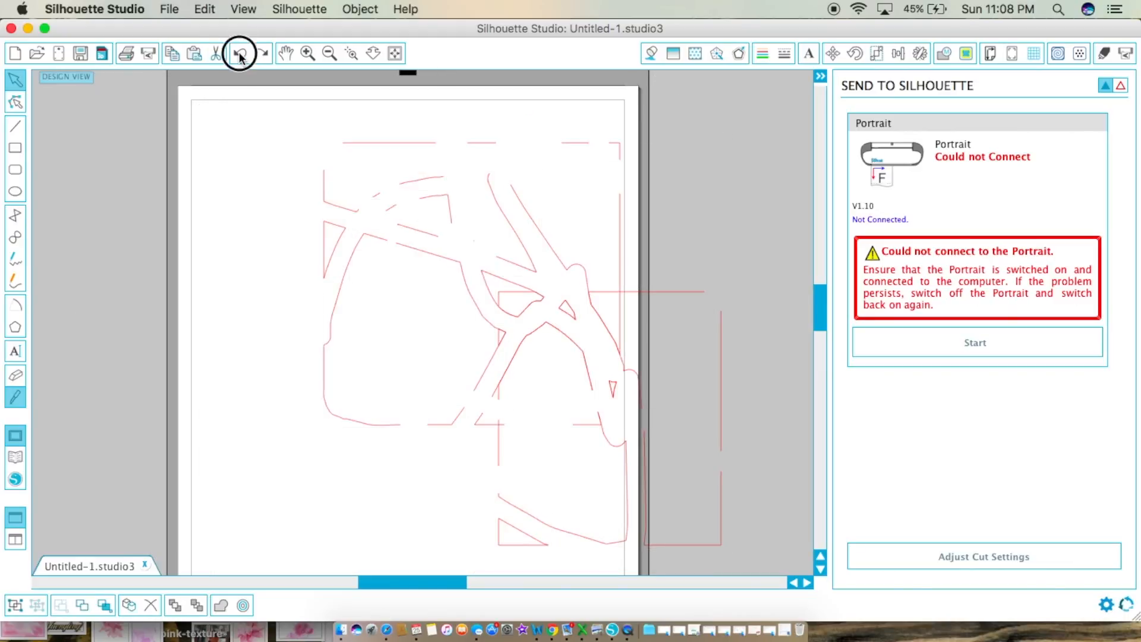
pyautogui.click(263, 54)
pyautogui.click(262, 53)
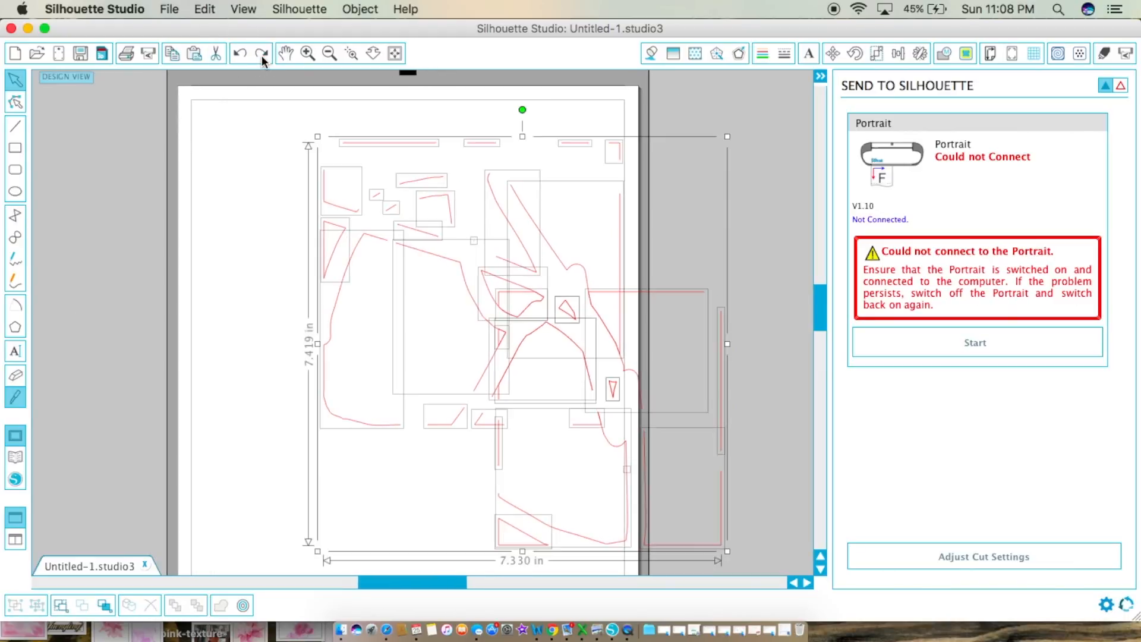
pyautogui.click(262, 54)
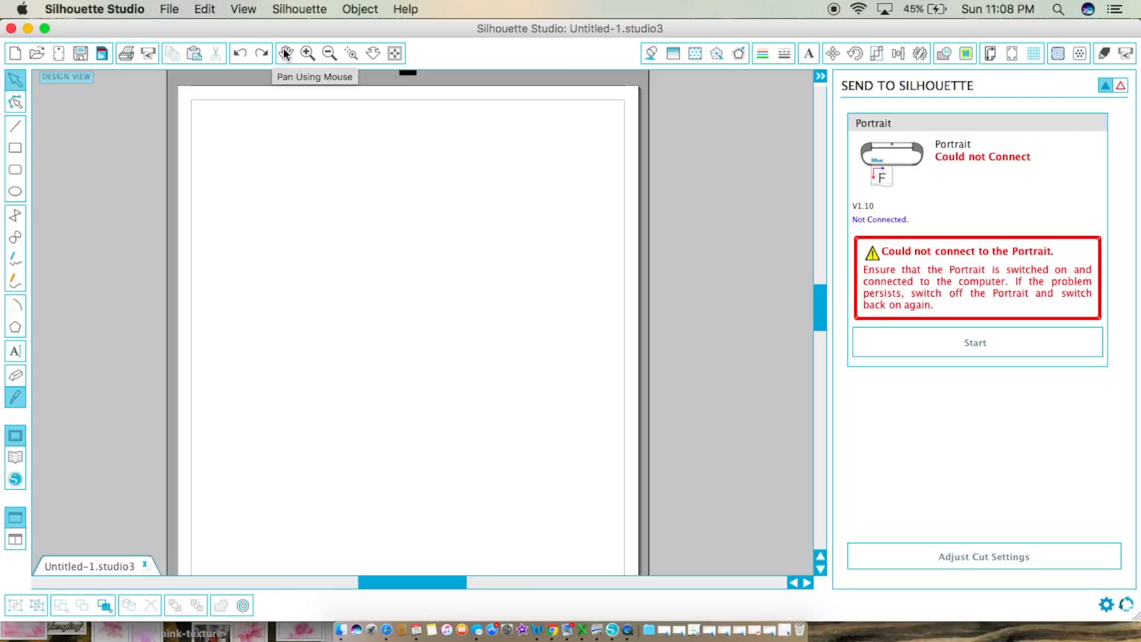
# Demonstrate panning the page, zooming in and out, and zooming in on the page's upper-right corner area
pyautogui.click(285, 54)
pyautogui.moveTo(362, 175); pyautogui.dragTo(322, 176)
pyautogui.click(311, 52)
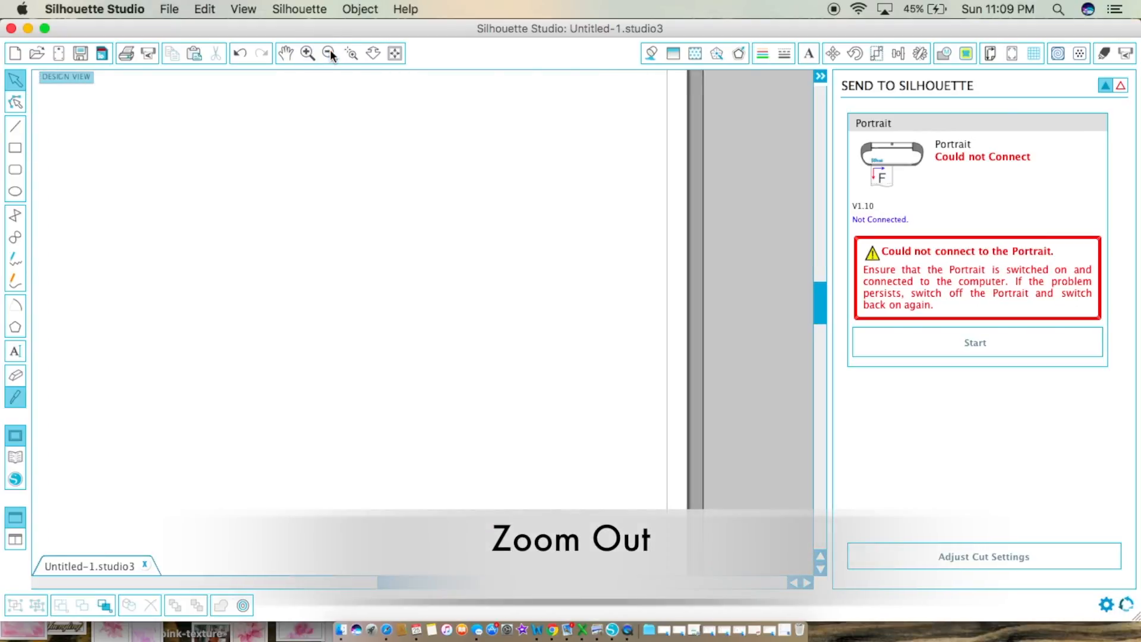
pyautogui.click(330, 51)
pyautogui.click(351, 54)
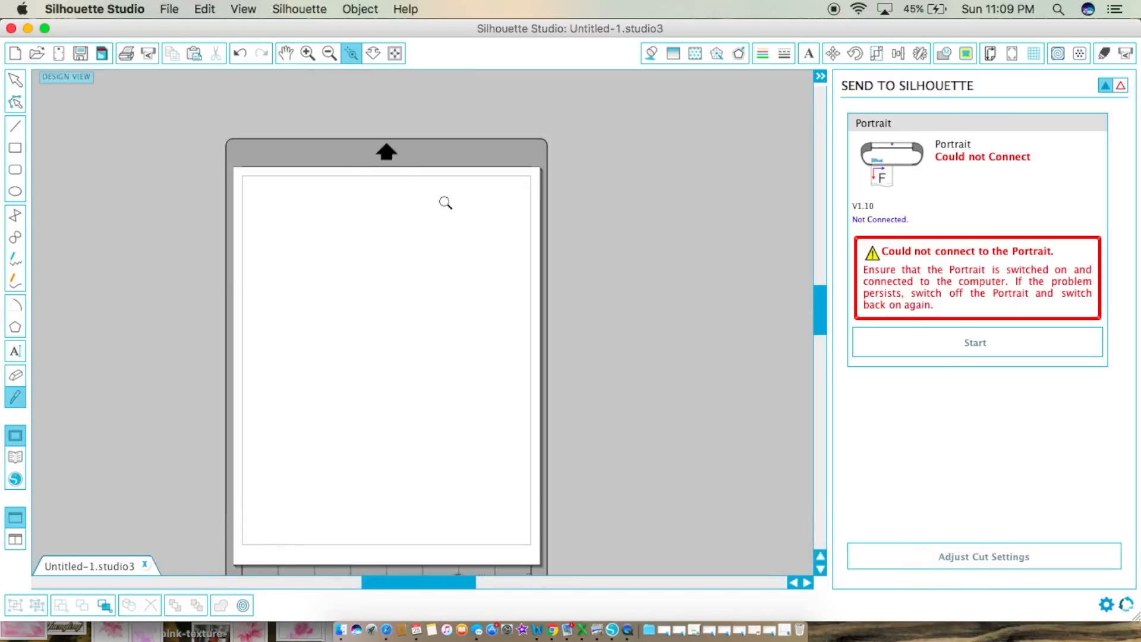
pyautogui.click(502, 198)
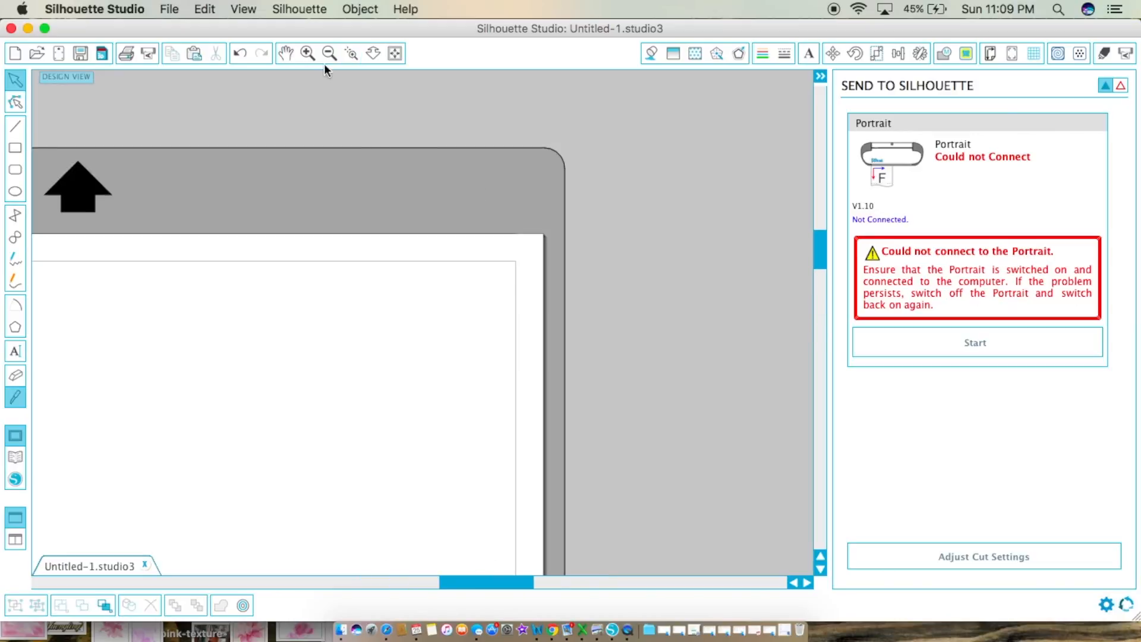
# Demonstrate mouse-controlled zooming in and out of the page, and finish by fitting the page to the window
pyautogui.click(373, 54)
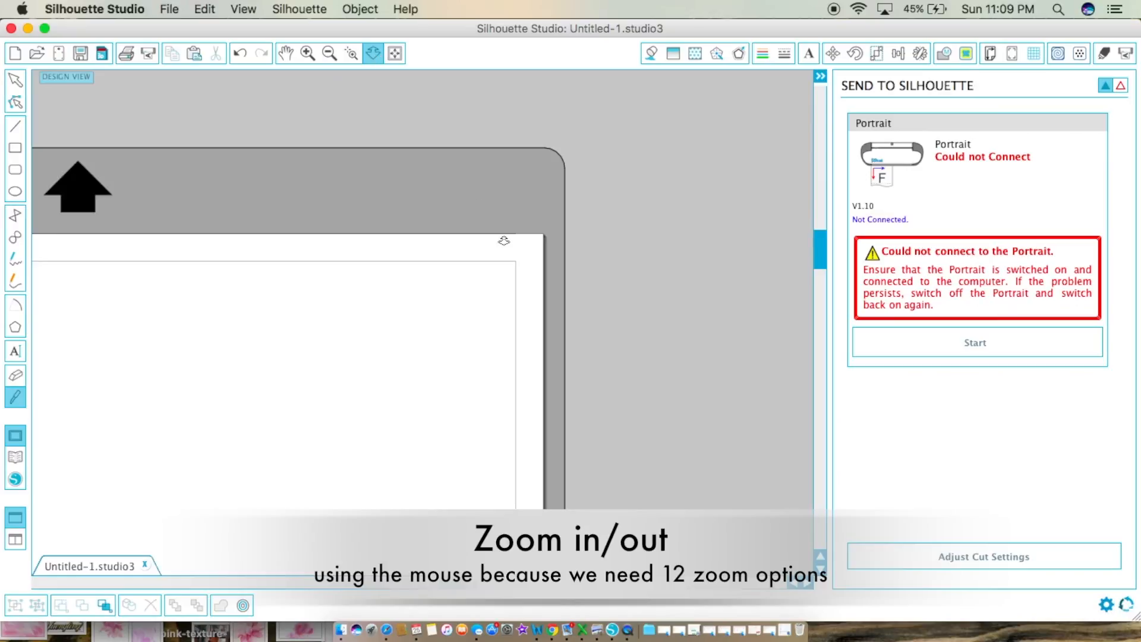
pyautogui.scroll(5, 504, 240)
pyautogui.scroll(-3, 504, 240)
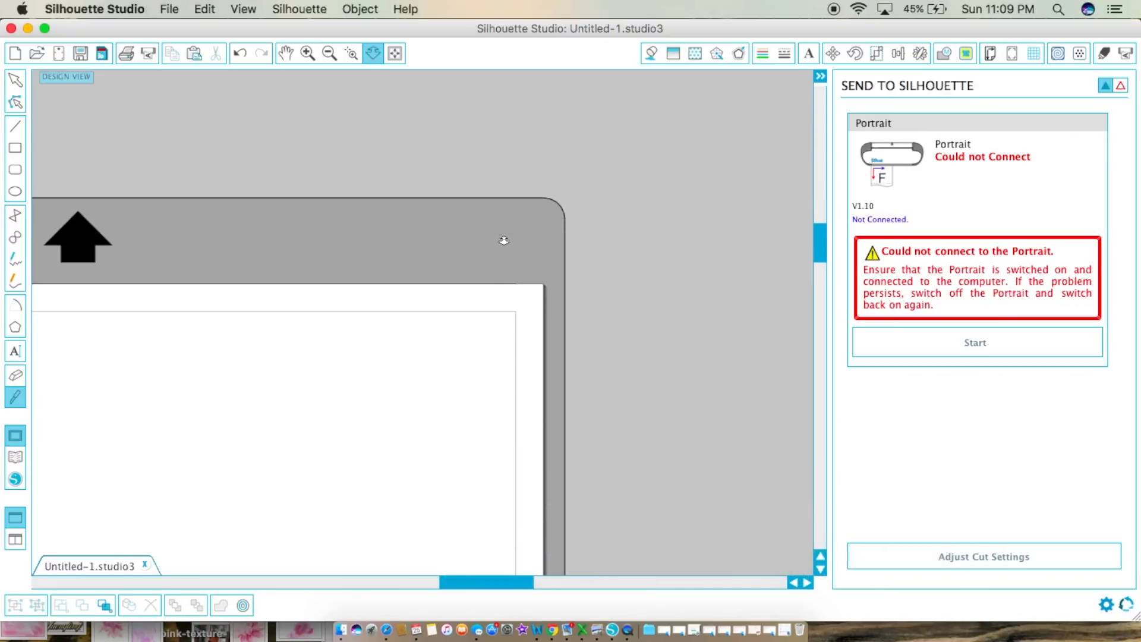
pyautogui.click(504, 240)
pyautogui.click(373, 52)
pyautogui.scroll(3, 419, 195)
pyautogui.scroll(-1, 419, 195)
pyautogui.moveTo(420, 193); pyautogui.dragTo(262, 18)
pyautogui.moveTo(317, 146); pyautogui.dragTo(163, 3)
pyautogui.scroll(-2, 254, 153)
pyautogui.scroll(-1, 253, 149)
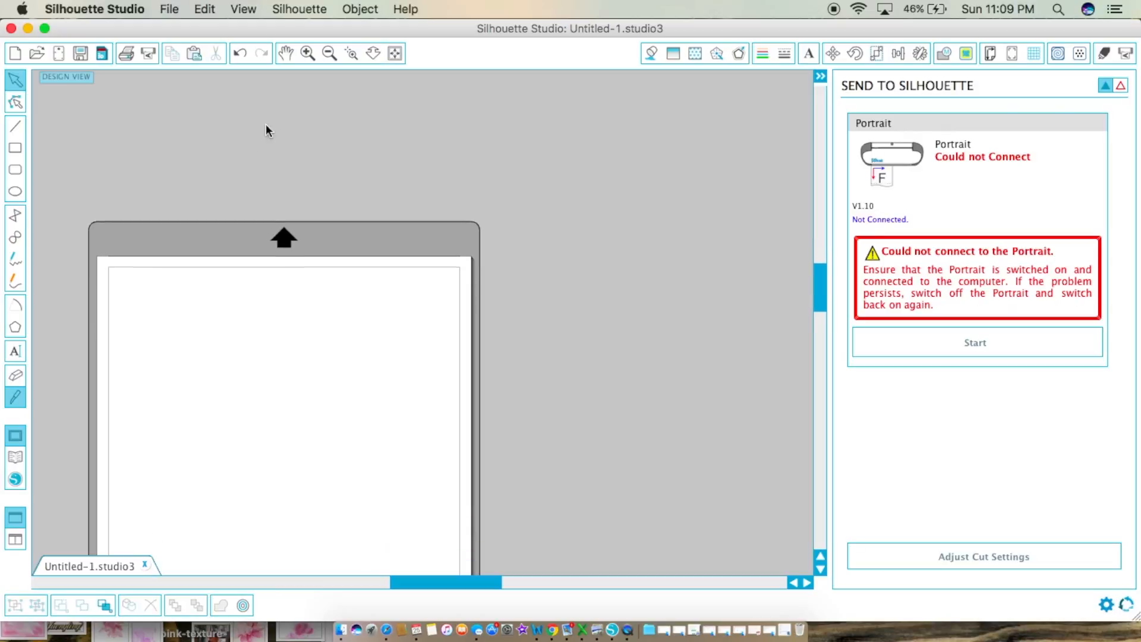
pyautogui.click(305, 54)
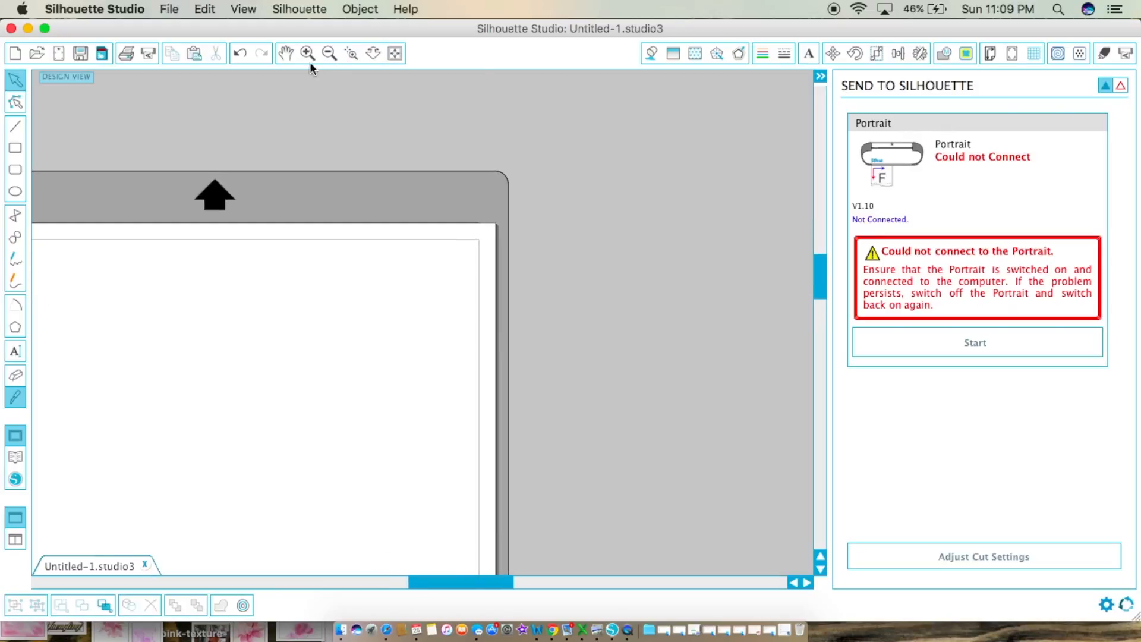
pyautogui.click(395, 54)
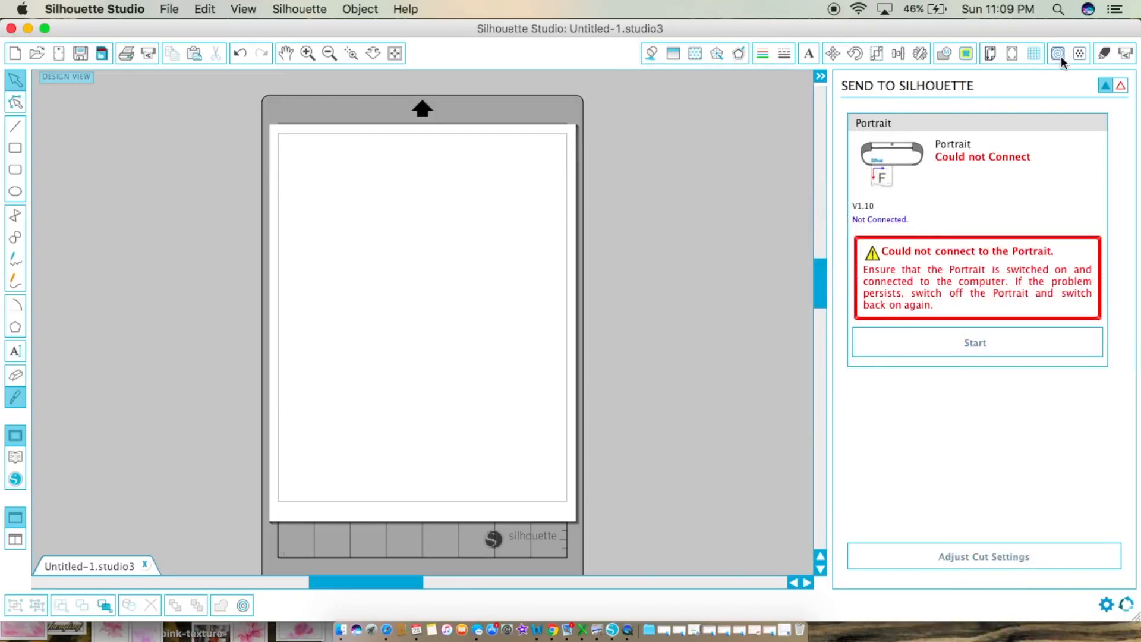
# Bring up the fill color options, draw a rectangle about 4.44 by 3.59 in in the page's upper half, and select it
pyautogui.click(650, 53)
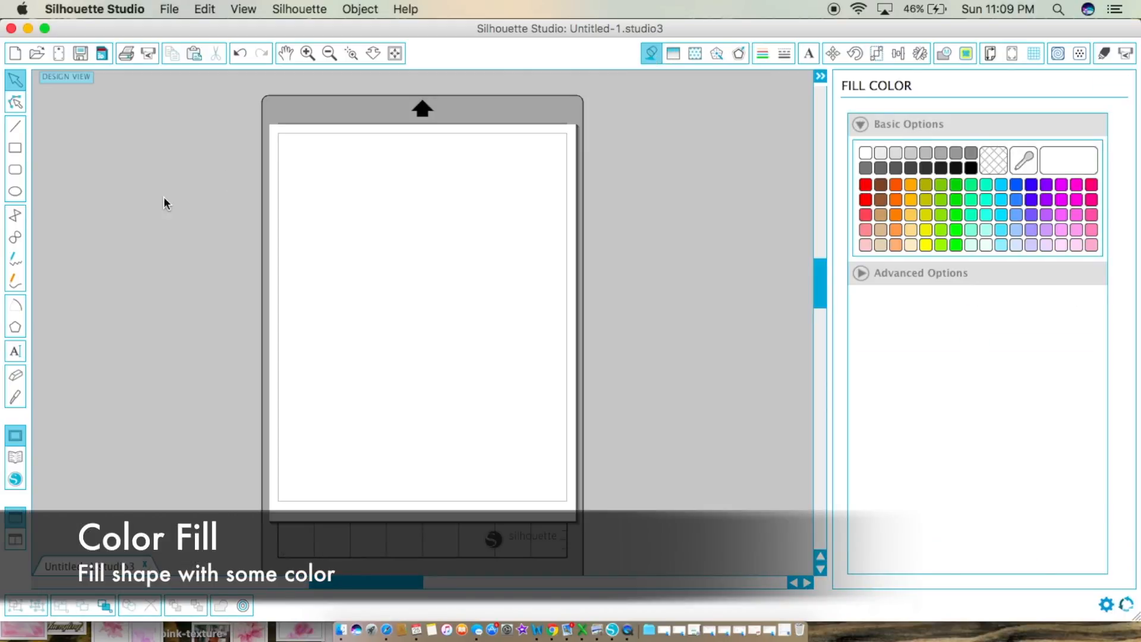
pyautogui.click(15, 148)
pyautogui.moveTo(332, 190); pyautogui.dragTo(493, 318)
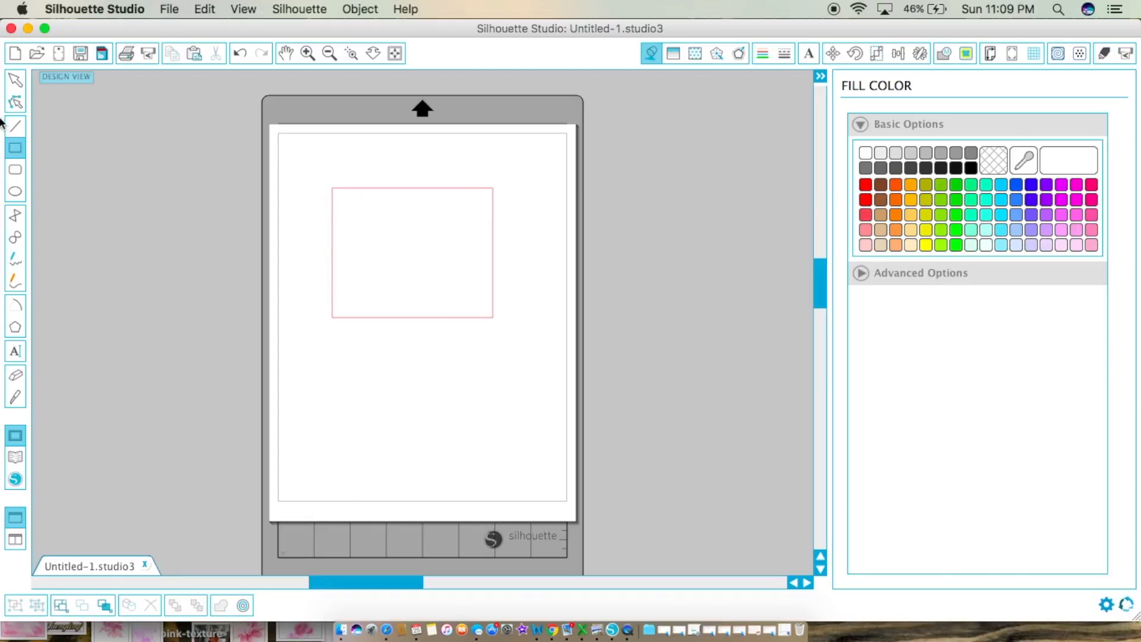
pyautogui.click(15, 79)
pyautogui.click(410, 195)
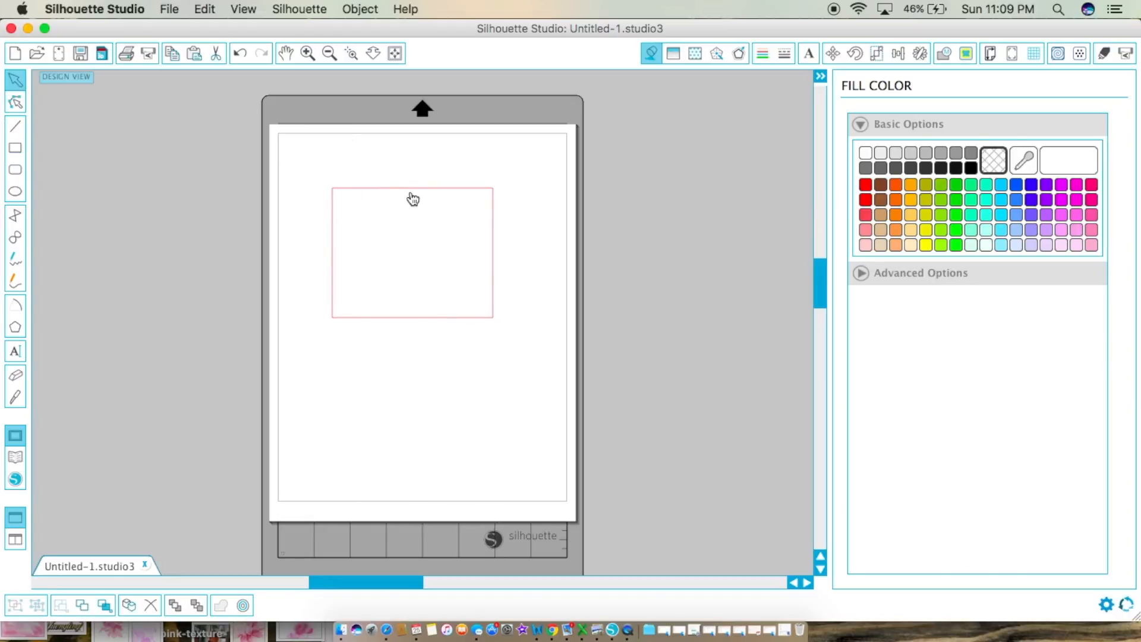
# Fill the rectangle with light blue and set the fill's transparency to 37.7%
pyautogui.click(1003, 231)
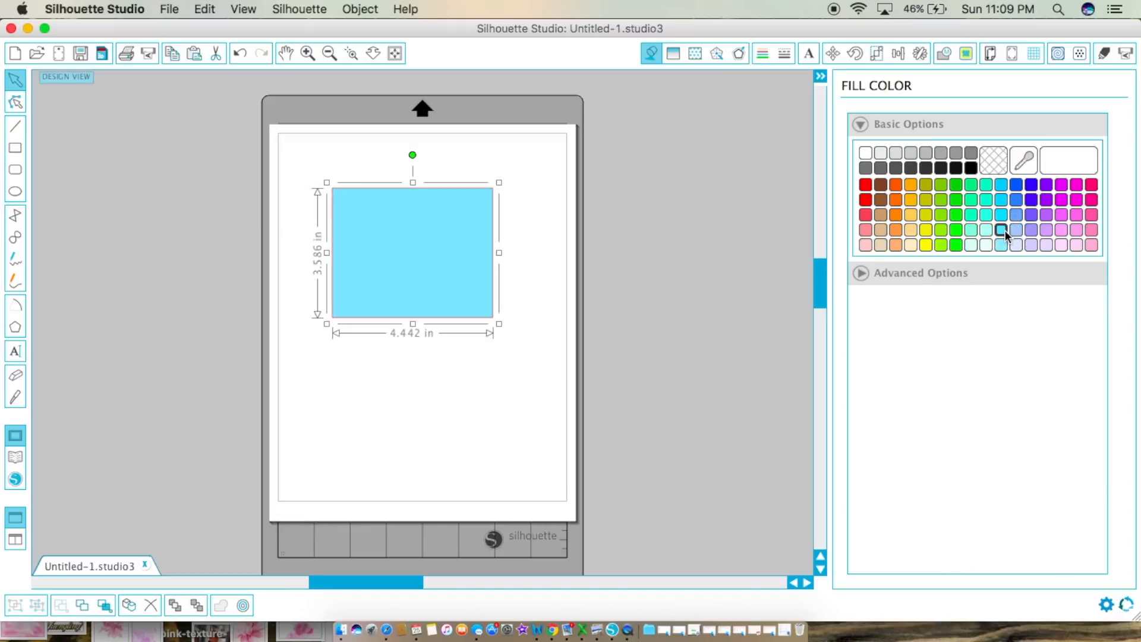
pyautogui.click(875, 270)
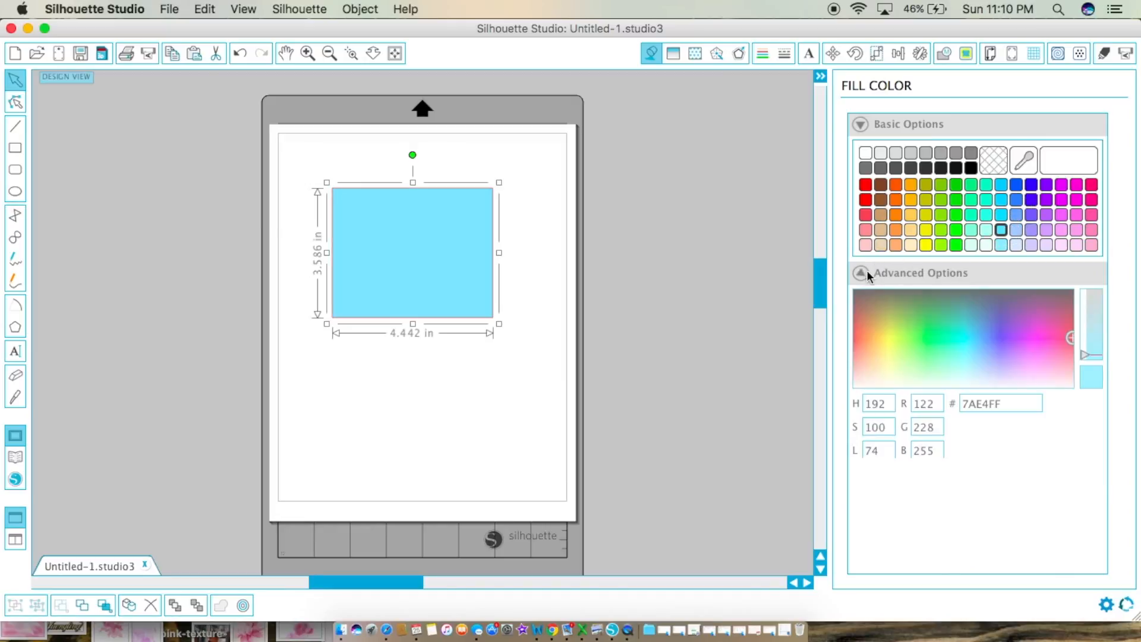
pyautogui.moveTo(935, 504); pyautogui.dragTo(964, 500)
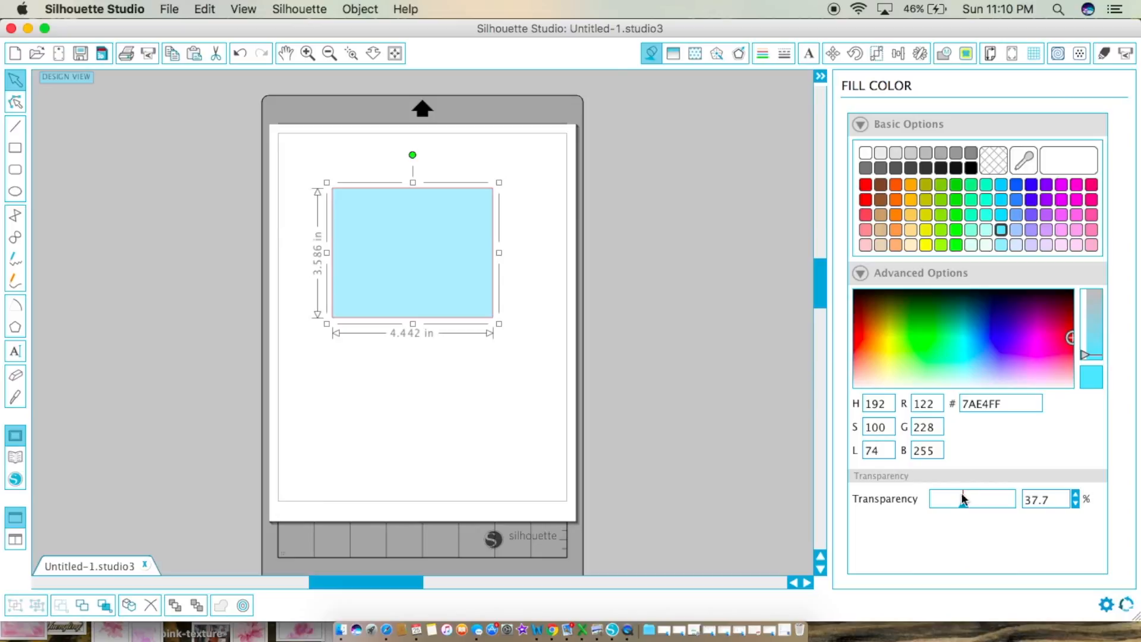
# Fill the rectangle with a preset gradient, ending with the light grey one
pyautogui.click(676, 52)
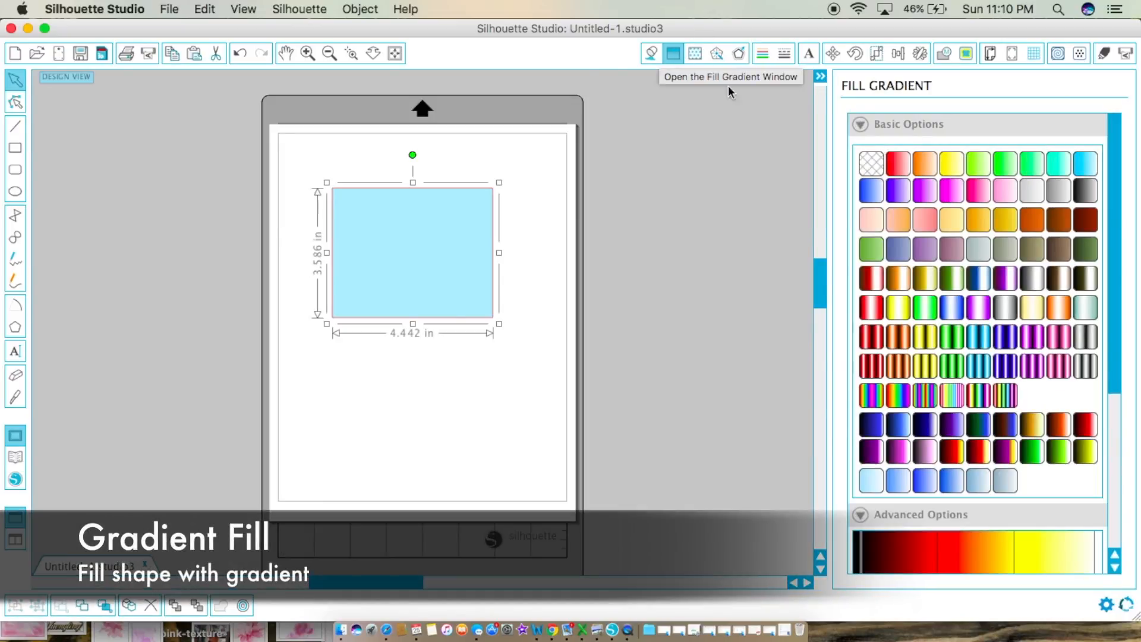
pyautogui.click(983, 315)
pyautogui.click(975, 247)
# Fill the rectangle with the grey, teal and green diamond pattern
pyautogui.click(693, 53)
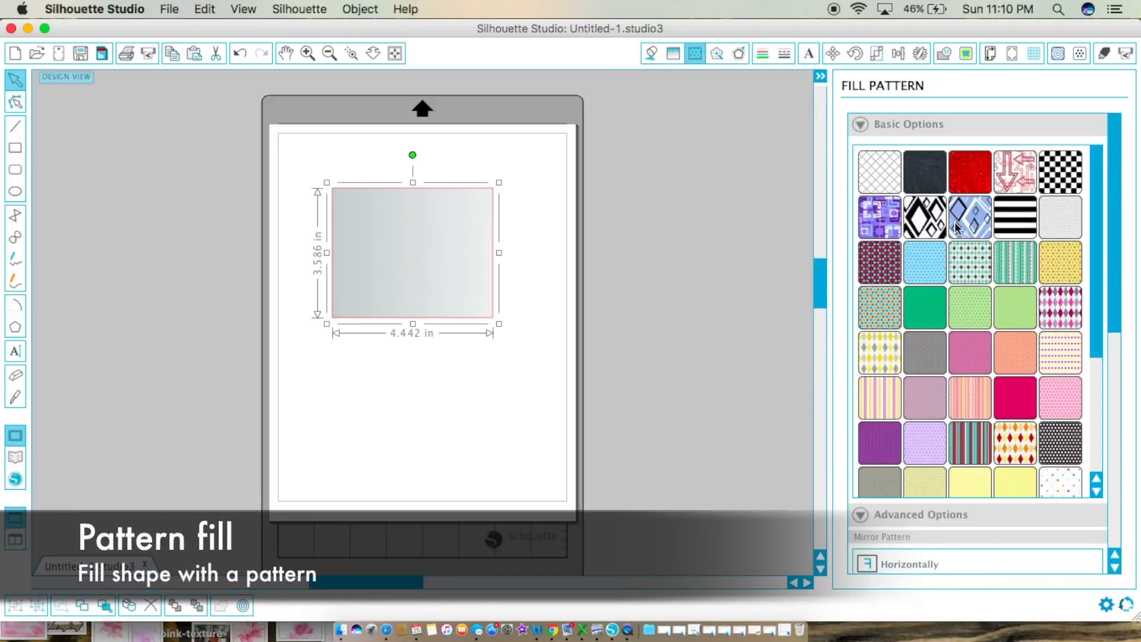
pyautogui.click(1000, 340)
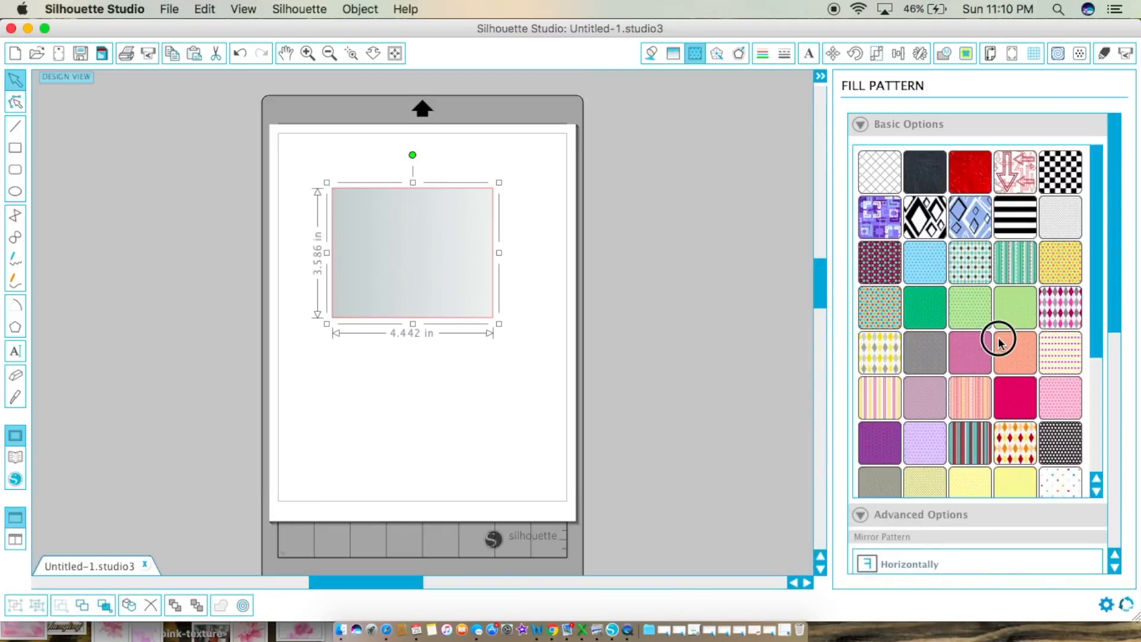
pyautogui.click(963, 274)
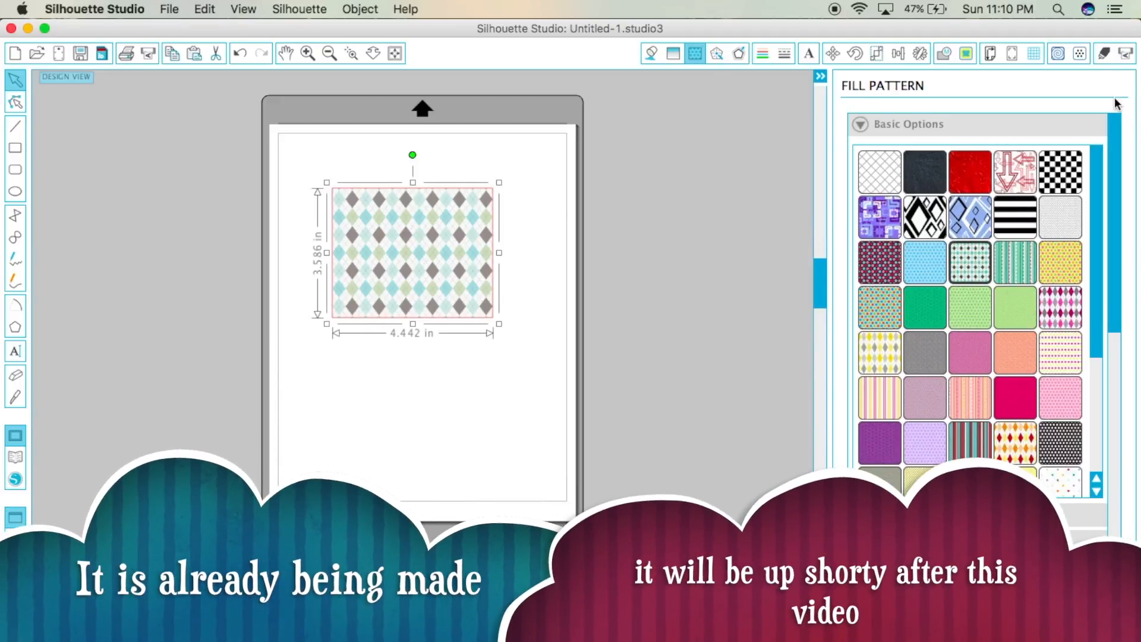
# Try the Gamma effect on the rectangle's diamond pattern with an amount of 42.6
pyautogui.click(715, 54)
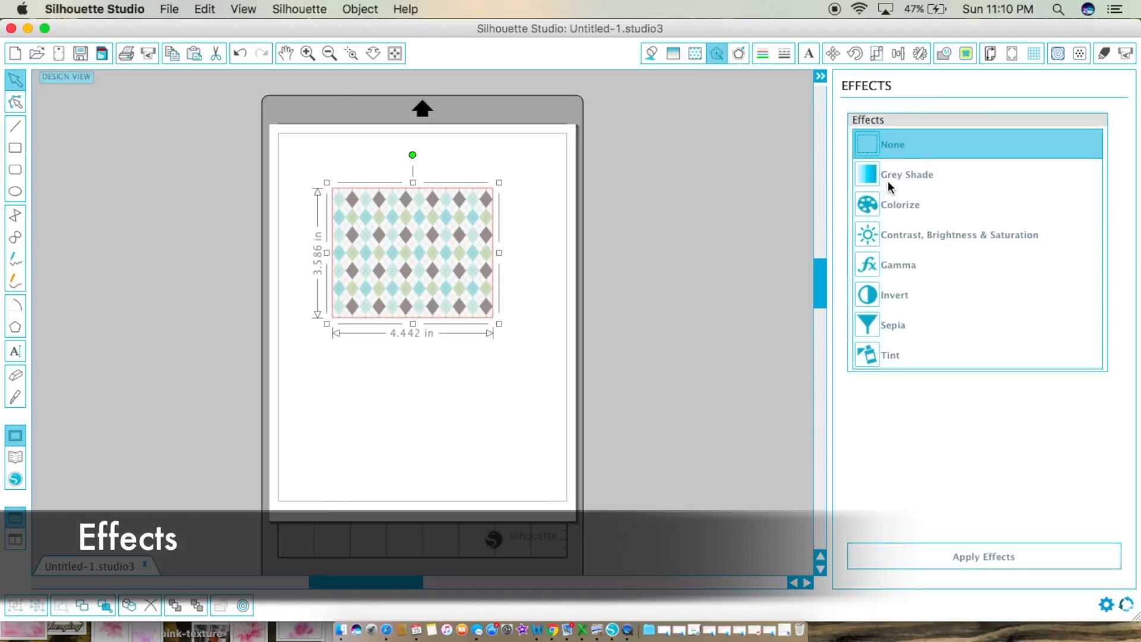
pyautogui.click(925, 243)
pyautogui.moveTo(990, 269); pyautogui.dragTo(978, 301)
pyautogui.click(940, 344)
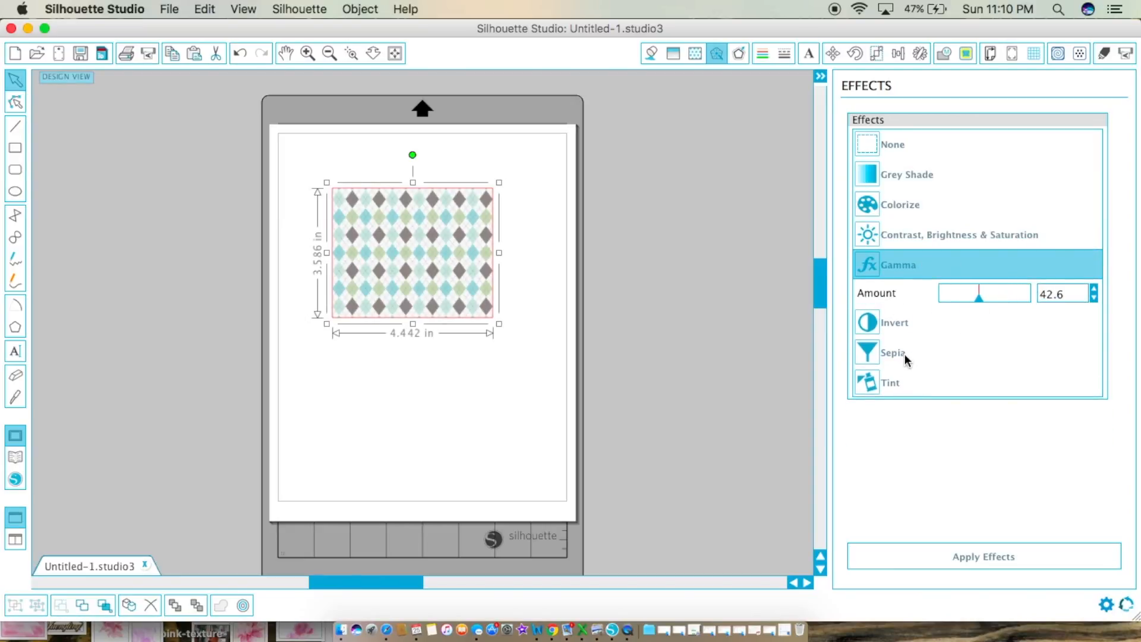
# Give the diamond pattern a Tint effect with Red at 76.1 and Green and Blue at 0.0
pyautogui.click(916, 354)
pyautogui.moveTo(945, 361); pyautogui.dragTo(1020, 389)
pyautogui.click(925, 382)
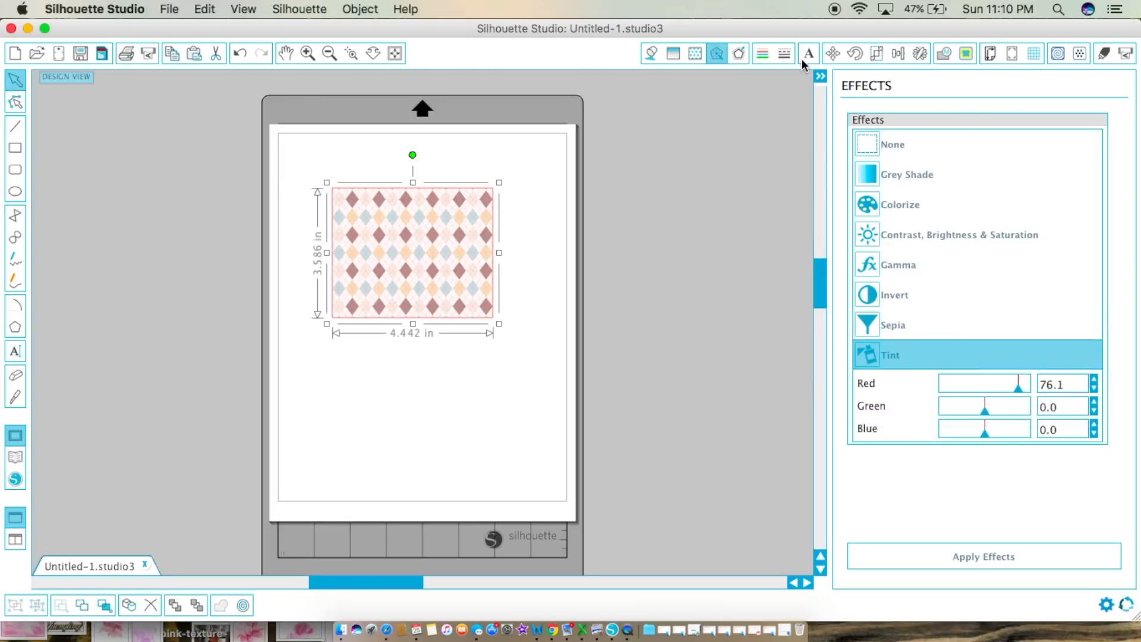
# Try a rounded 0.125 in offset around the rectangle and undo it
pyautogui.click(738, 53)
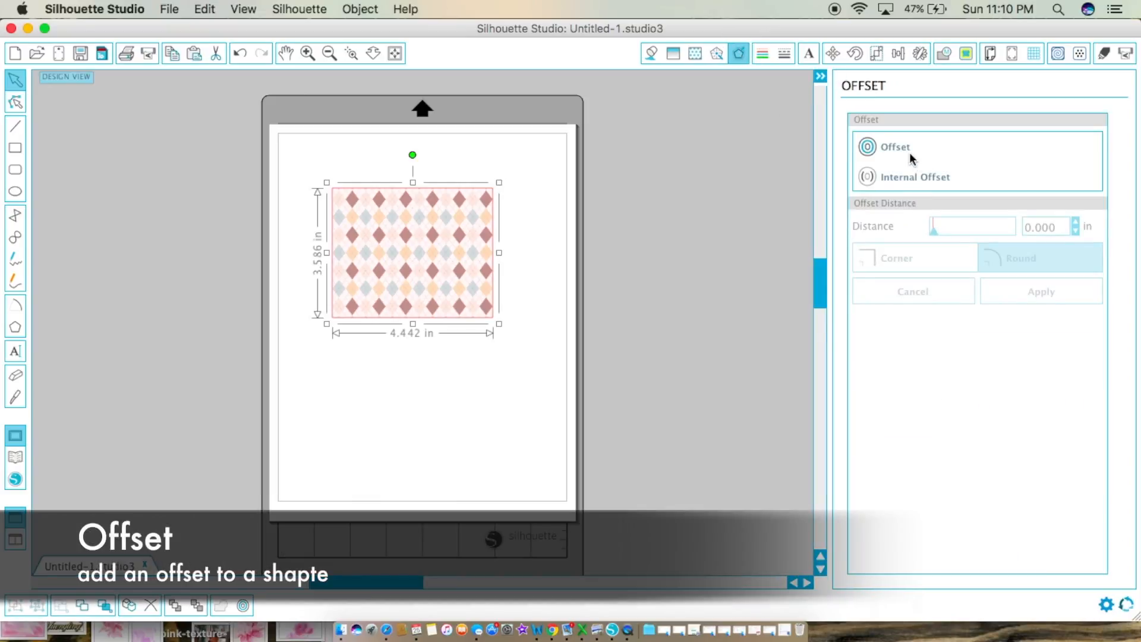
pyautogui.click(890, 147)
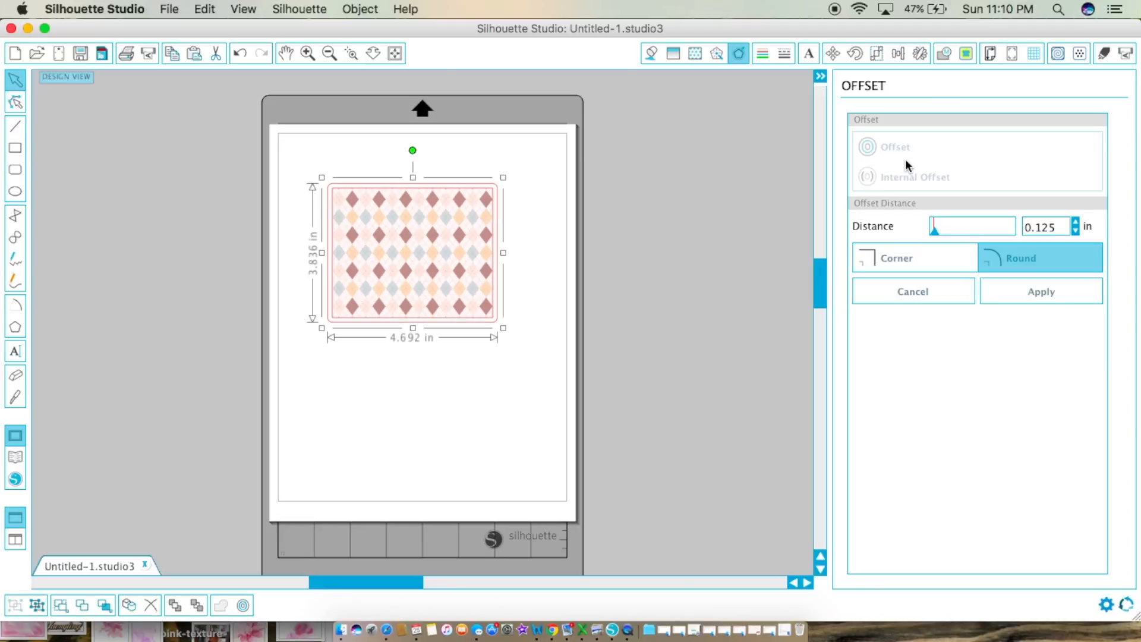
pyautogui.press('super+z')
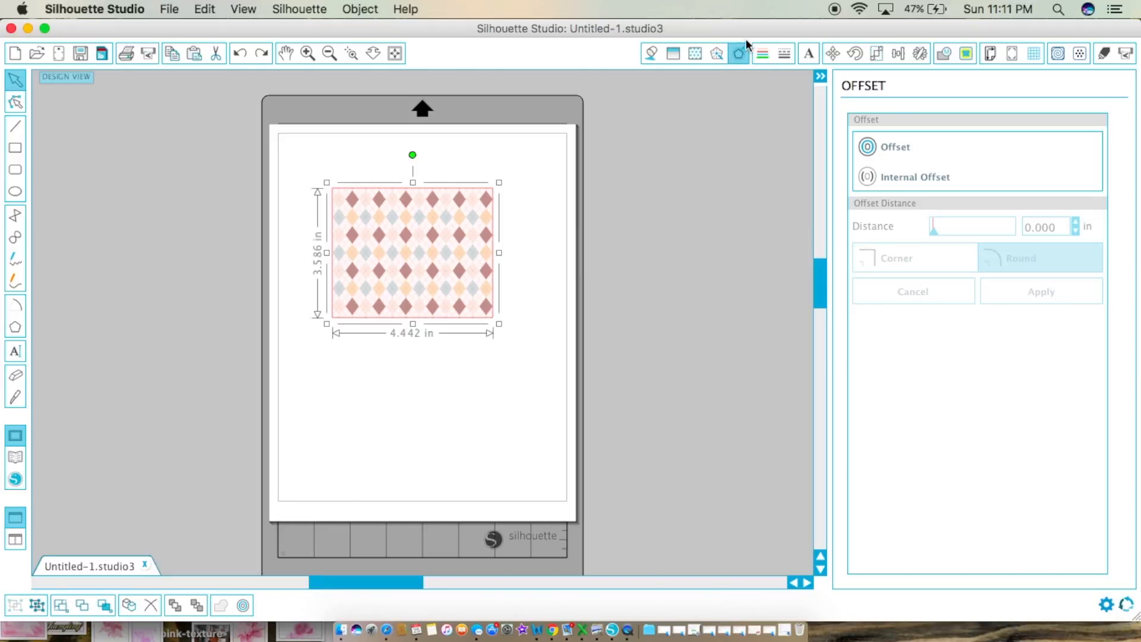
# Set the rectangle's line color to black and its line thickness to 3.3 pt
pyautogui.click(763, 55)
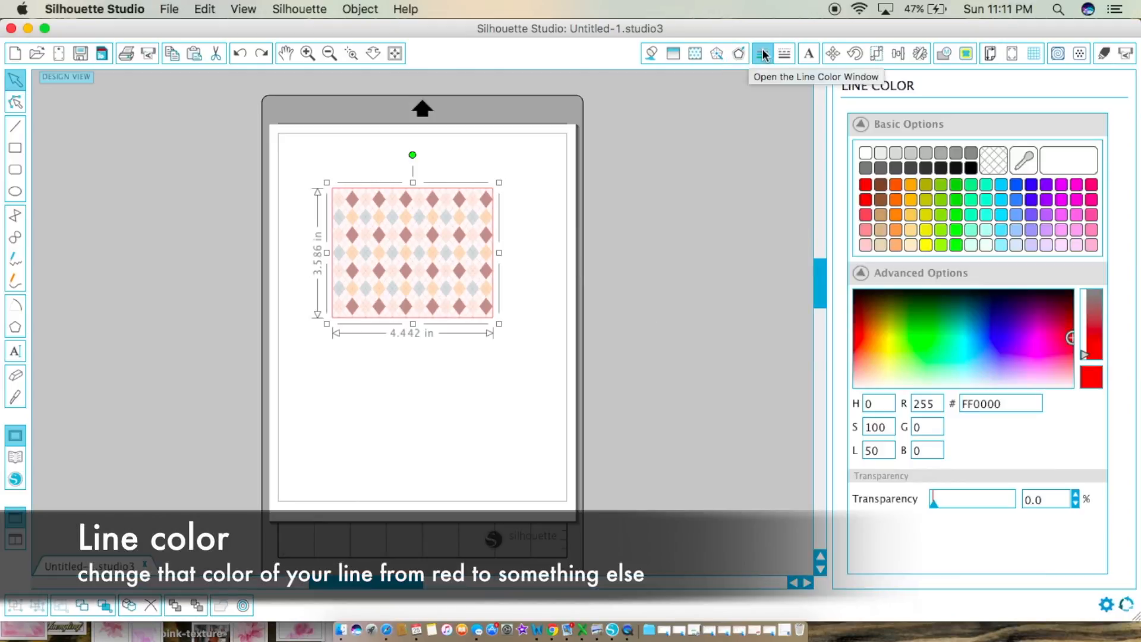
pyautogui.click(969, 170)
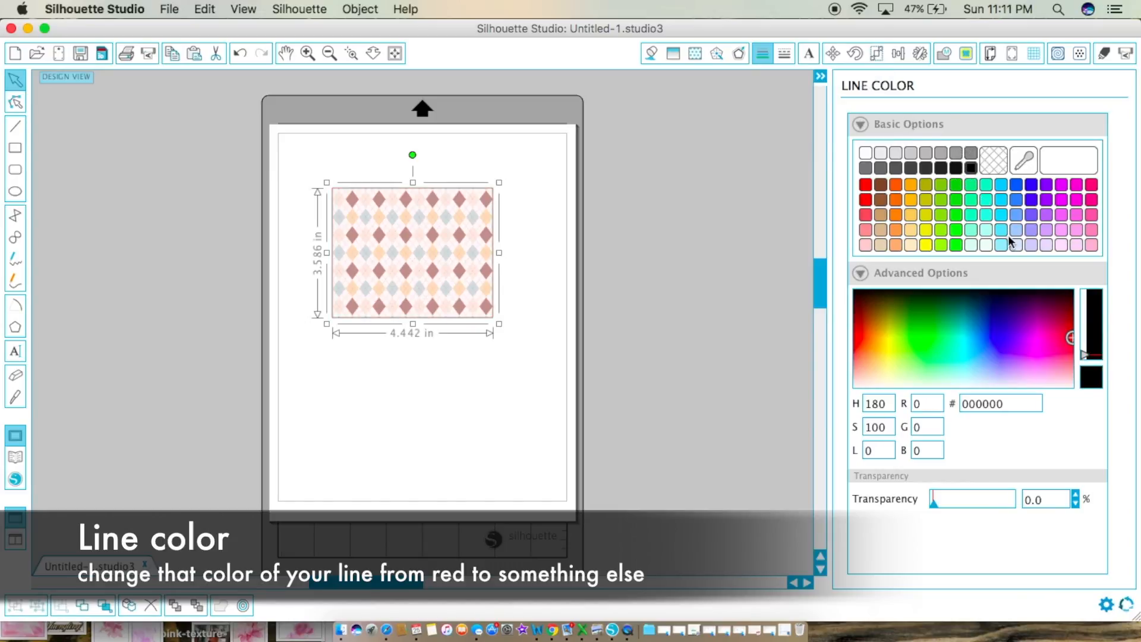
pyautogui.click(785, 54)
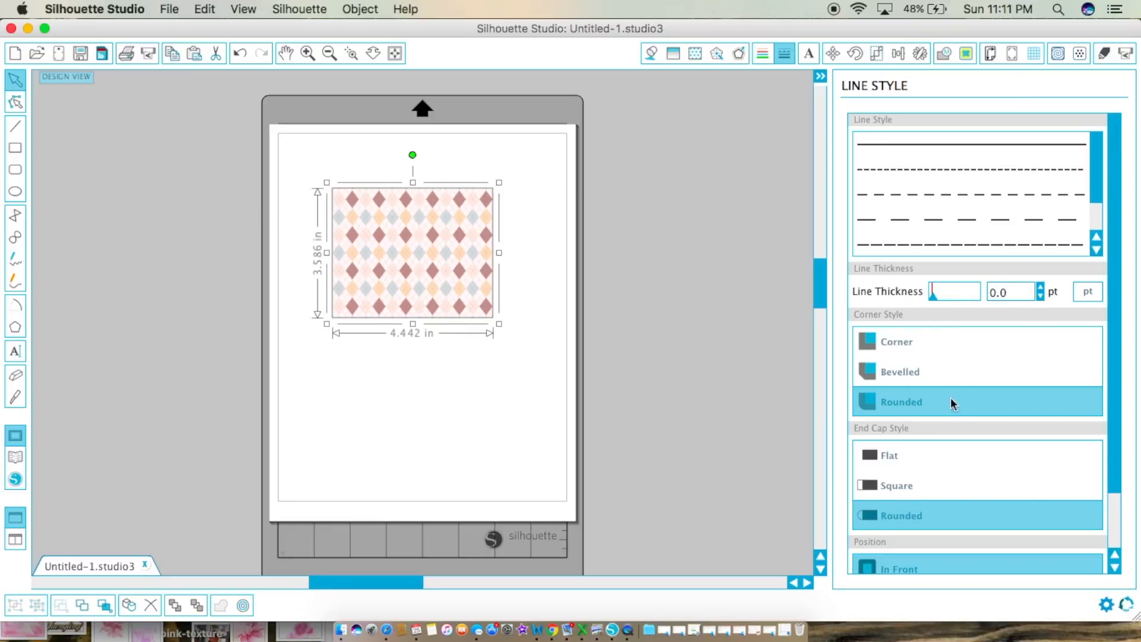
pyautogui.click(1040, 288)
pyautogui.click(1040, 288)
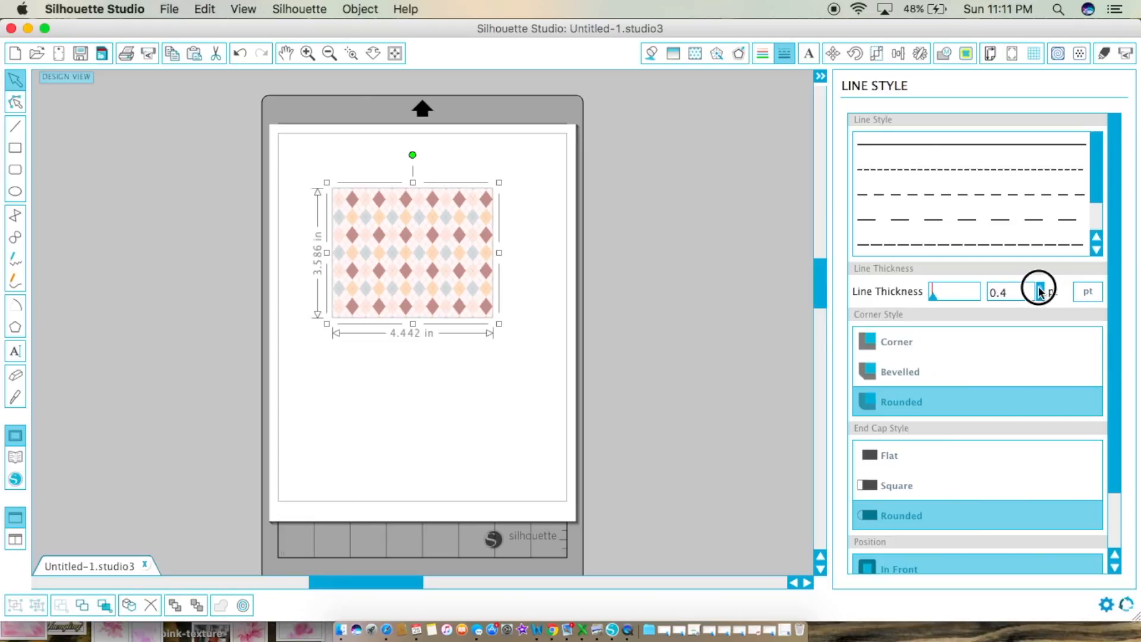
pyautogui.click(1040, 290)
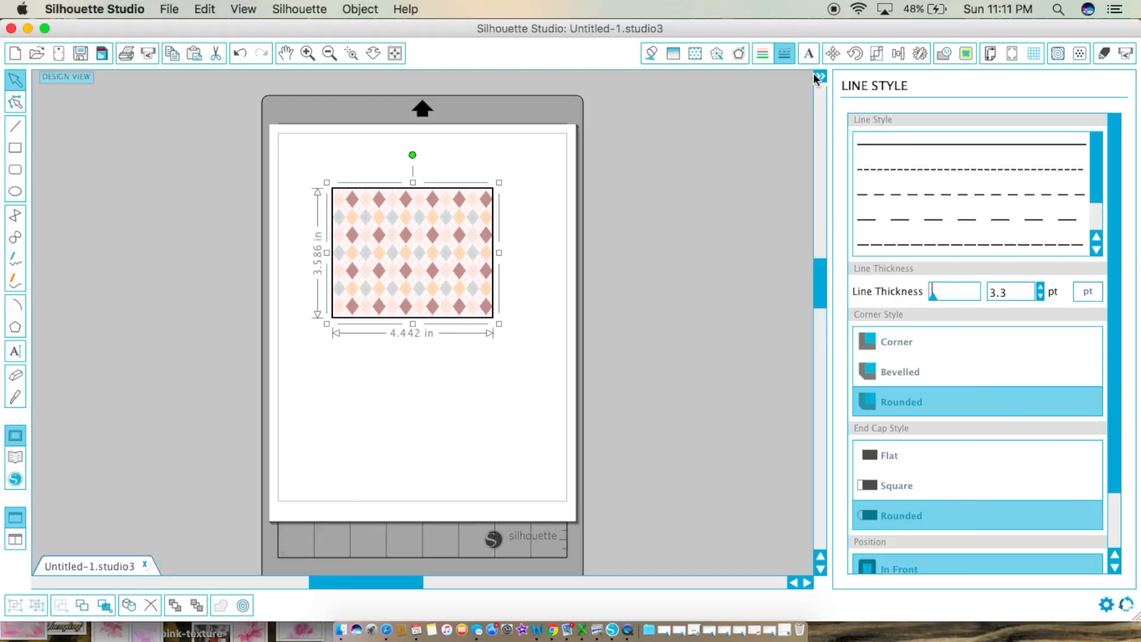
# Bring up the text style options and deselect the rectangle
pyautogui.click(808, 53)
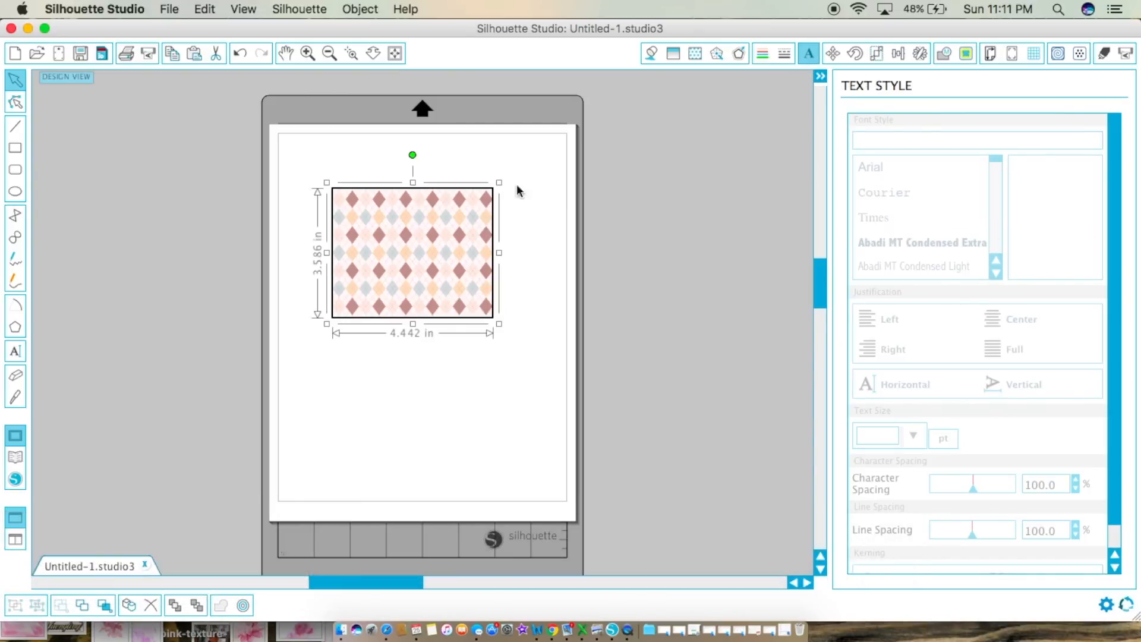
pyautogui.click(510, 378)
pyautogui.click(337, 397)
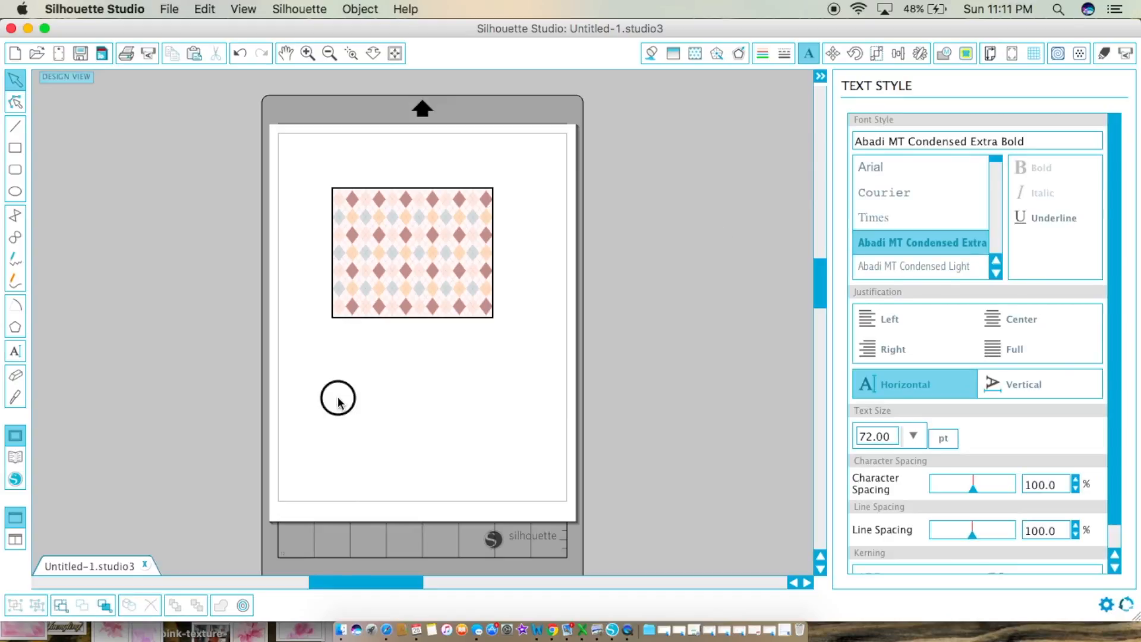
pyautogui.click(353, 397)
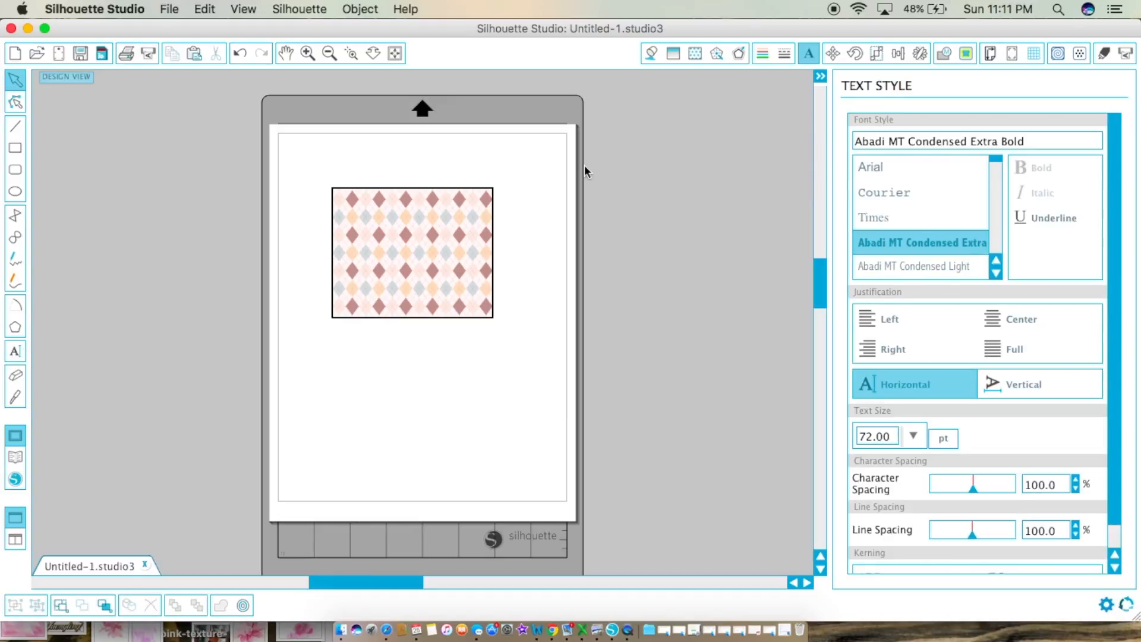
# Select the patterned rectangle and move it up the page in increments of 0.394 in
pyautogui.click(834, 52)
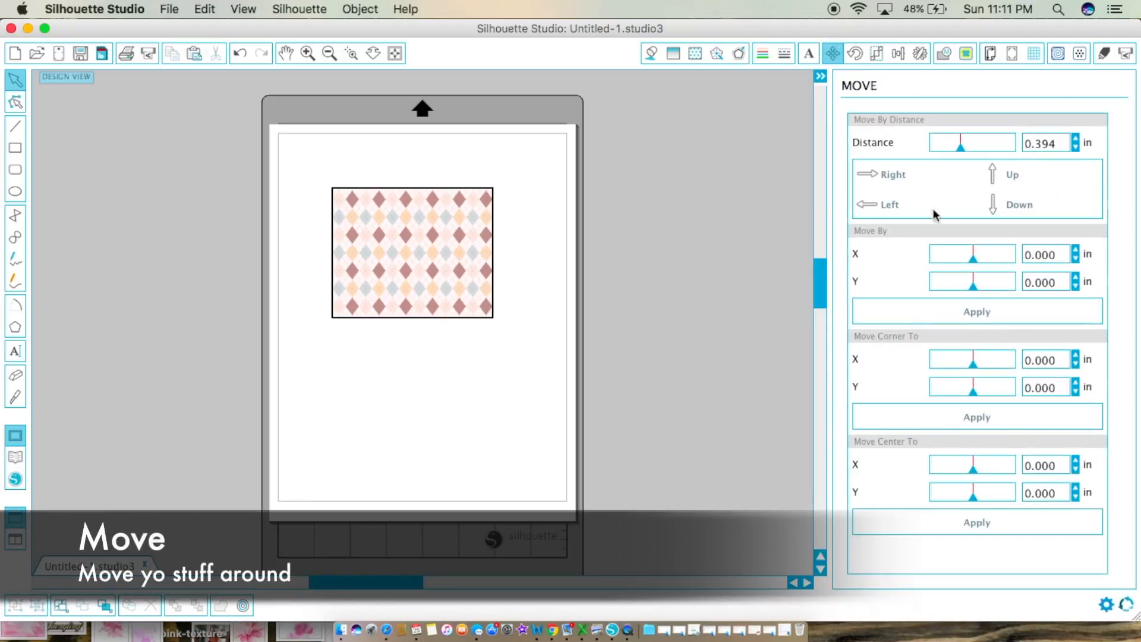
pyautogui.click(440, 216)
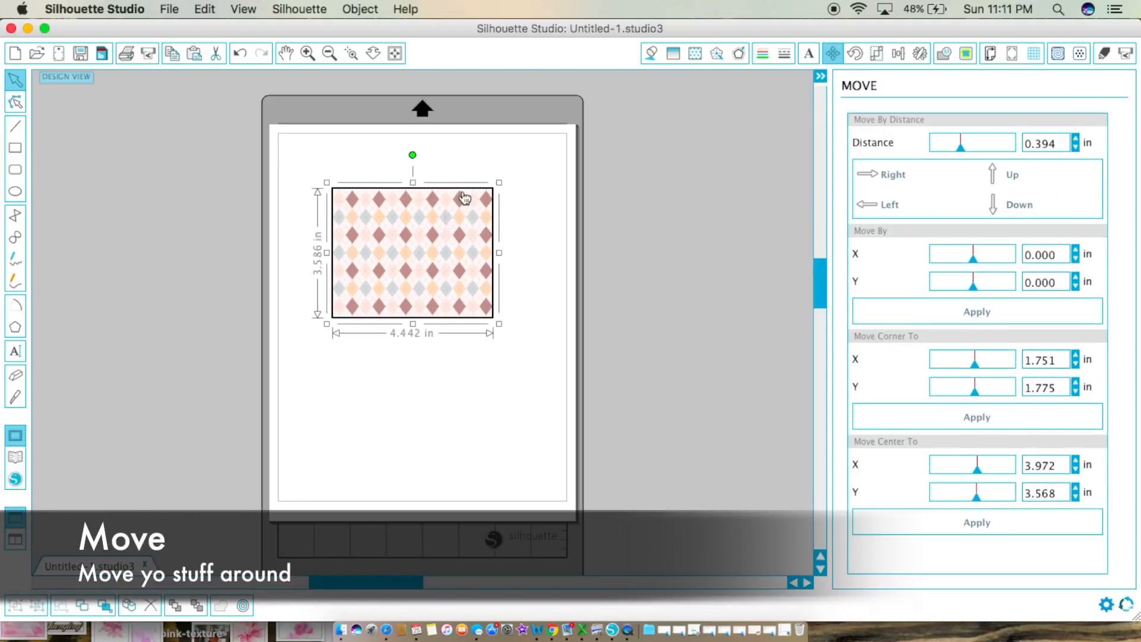
pyautogui.click(1014, 177)
pyautogui.click(1014, 177)
pyautogui.click(1014, 177)
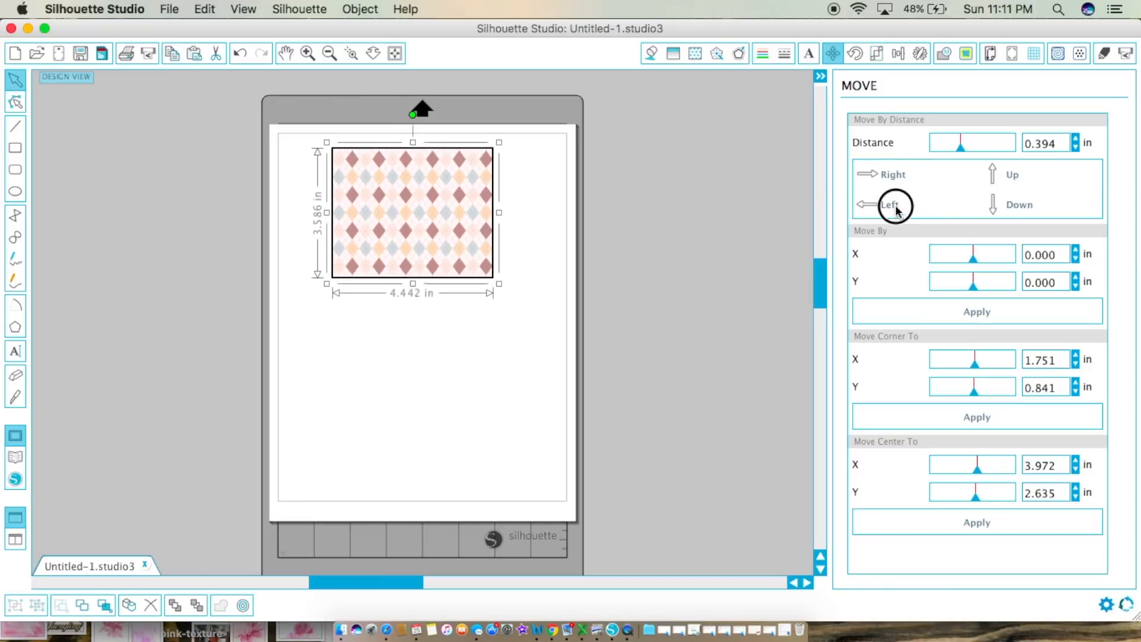
# Move the patterned rectangle left three times and down three times in increments of 0.394 in
pyautogui.click(895, 204)
pyautogui.click(894, 204)
pyautogui.click(894, 204)
pyautogui.click(1023, 206)
pyautogui.click(1023, 206)
pyautogui.click(1023, 206)
# Try moving the rectangle by X 17.093 in and Y -17.010 in and undo the move
pyautogui.moveTo(974, 260); pyautogui.dragTo(950, 289)
pyautogui.click(949, 319)
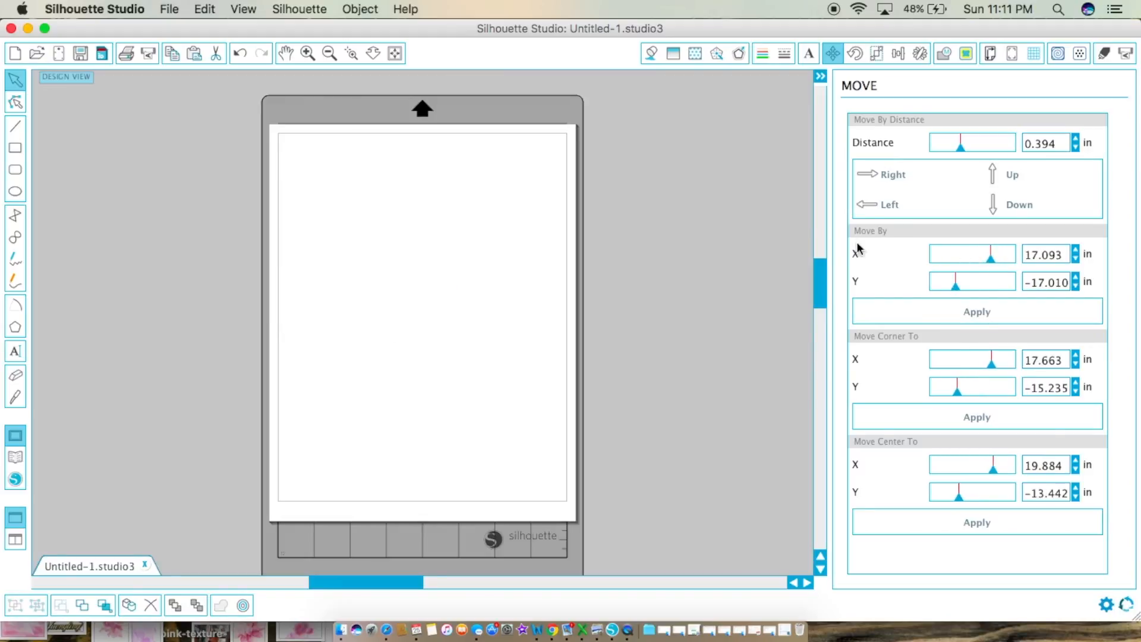
pyautogui.scroll(10, 627, 295)
pyautogui.hscroll(5, 627, 295)
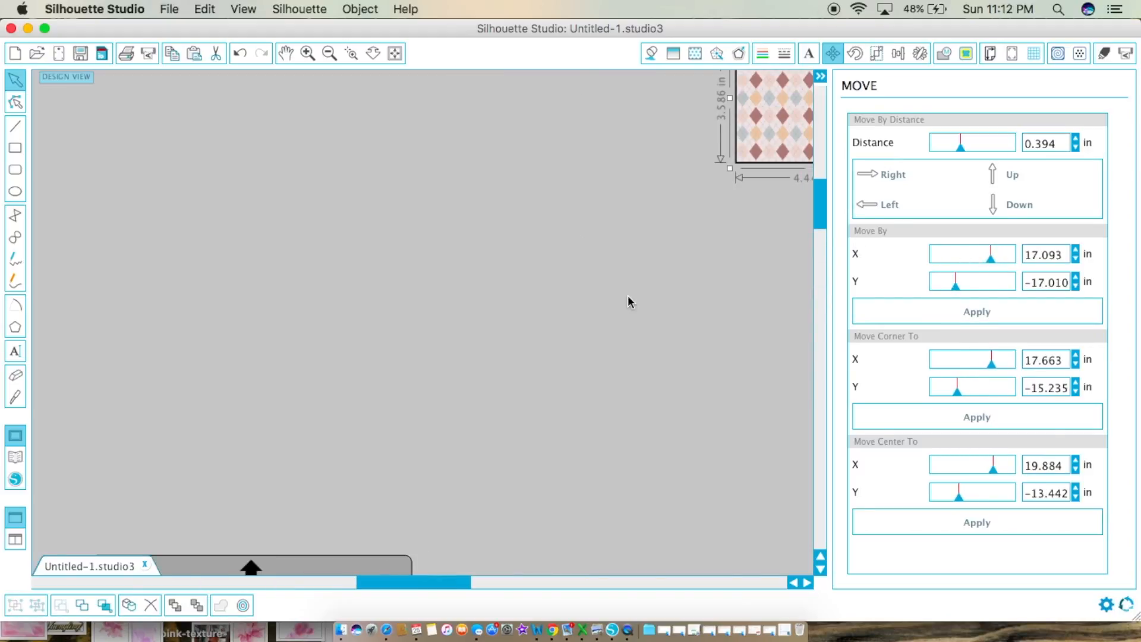
pyautogui.press('super+1')
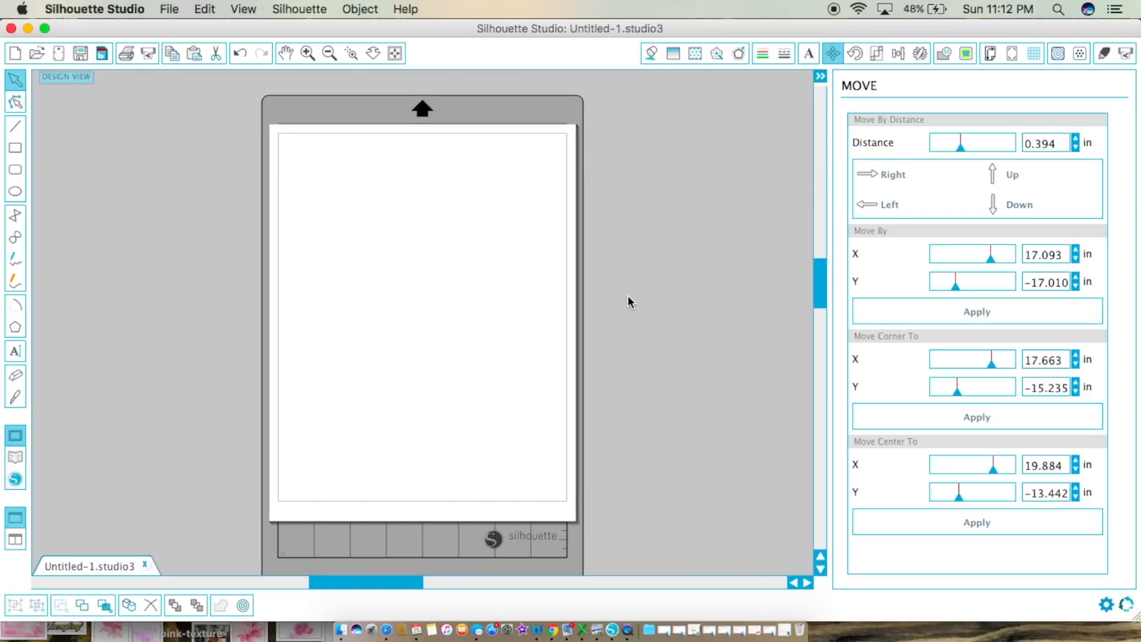
pyautogui.press('super+z')
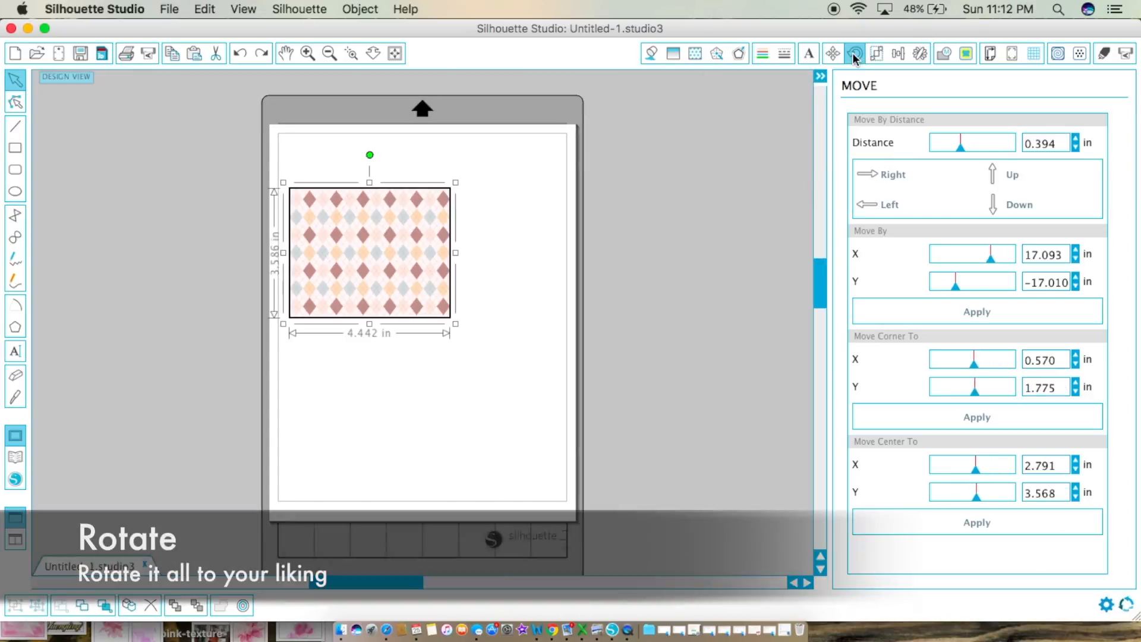
# Rotate the rectangle by 90° clockwise and try the fixed rotations to 0° and 90°
pyautogui.click(855, 53)
pyautogui.click(895, 182)
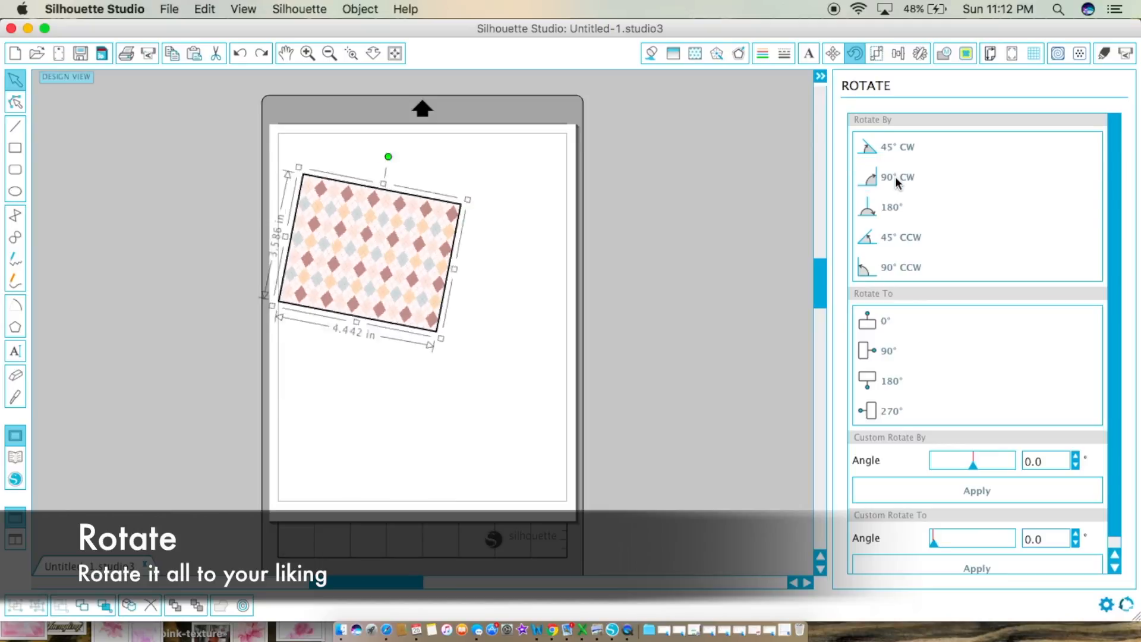
pyautogui.click(878, 321)
pyautogui.click(886, 353)
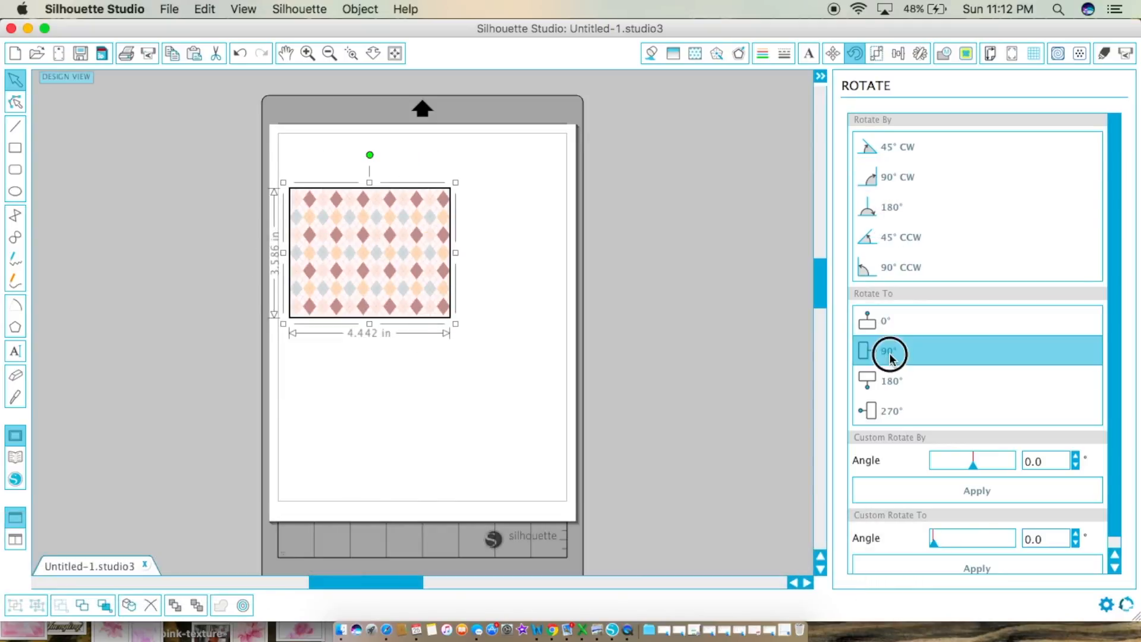
# Rotate the rectangle by a custom angle of 126.4° and set its rotation to 117.1°
pyautogui.moveTo(980, 469); pyautogui.dragTo(1001, 467)
pyautogui.click(1001, 485)
pyautogui.moveTo(982, 540); pyautogui.dragTo(959, 542)
pyautogui.click(958, 568)
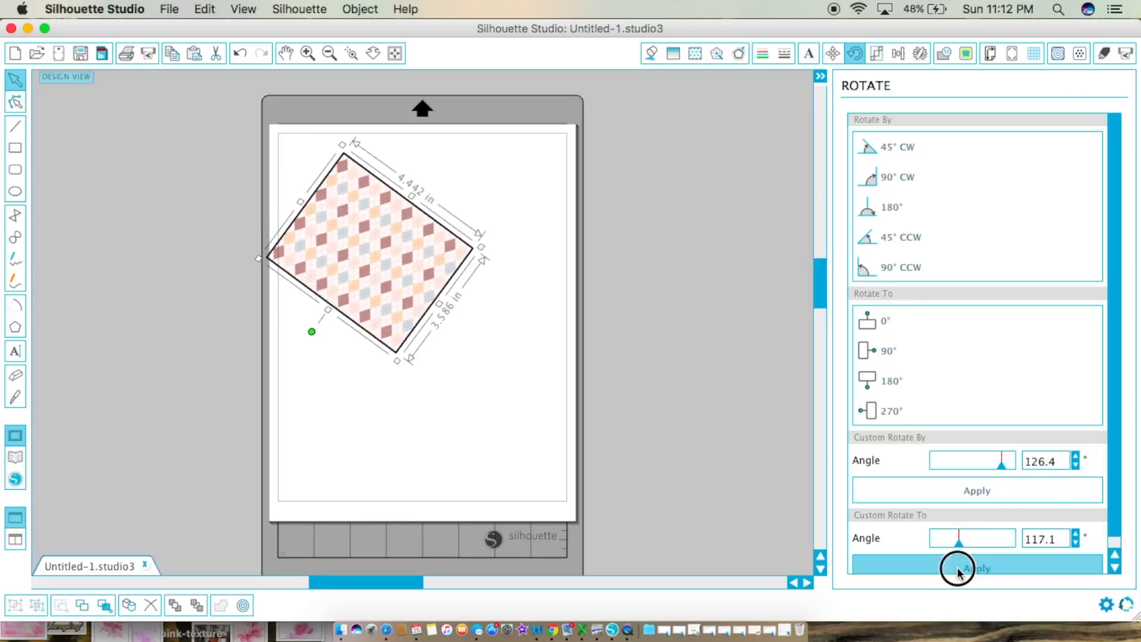
pyautogui.scroll(-1, 913, 482)
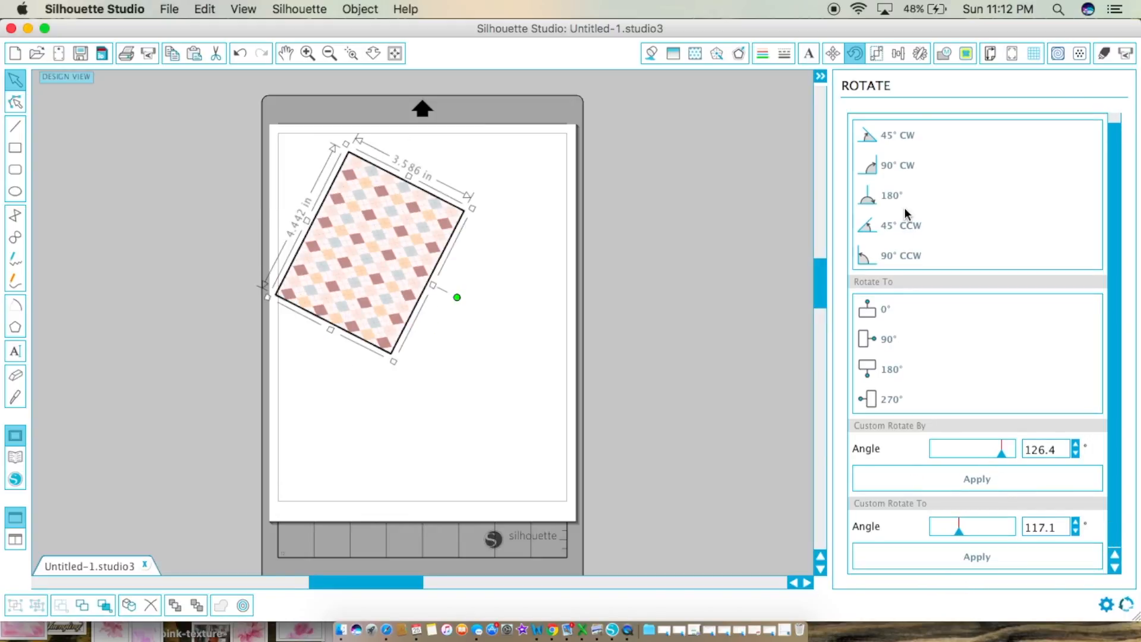
# Scale the rectangle by the 50%, 300% and 33% presets and by a custom 727.4%
pyautogui.click(876, 53)
pyautogui.click(854, 53)
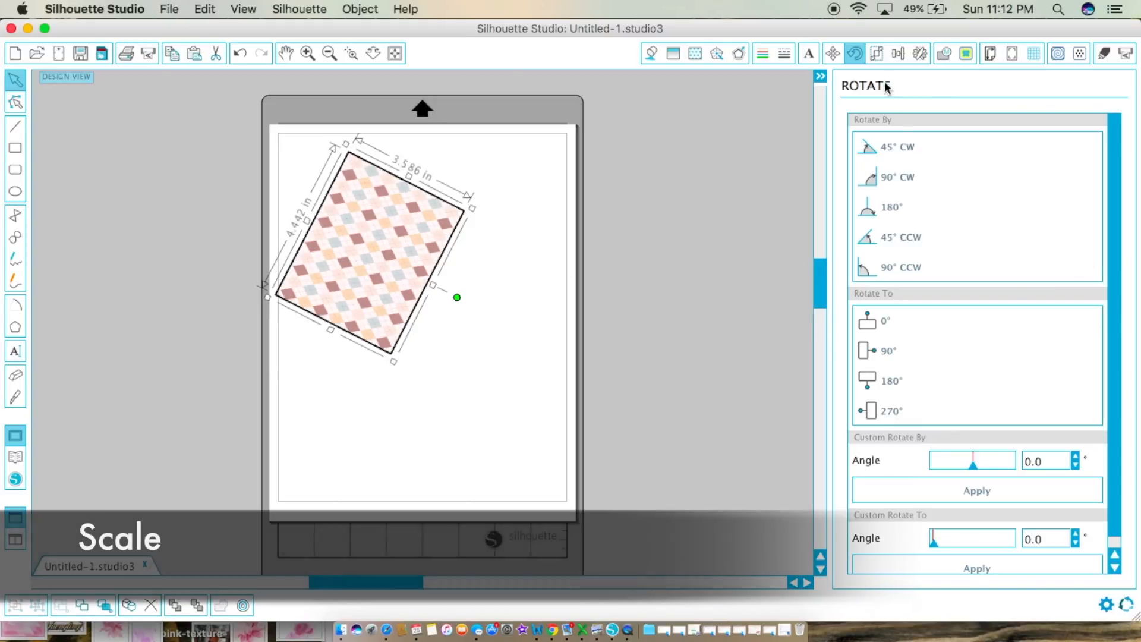
pyautogui.click(876, 53)
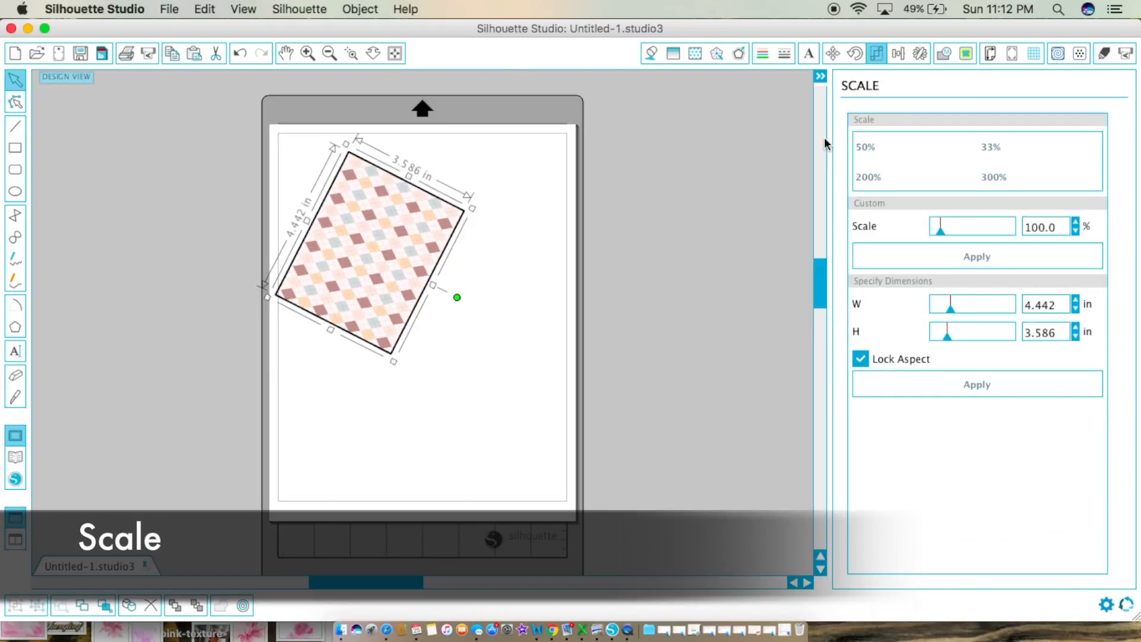
pyautogui.click(864, 147)
pyautogui.click(991, 178)
pyautogui.click(991, 148)
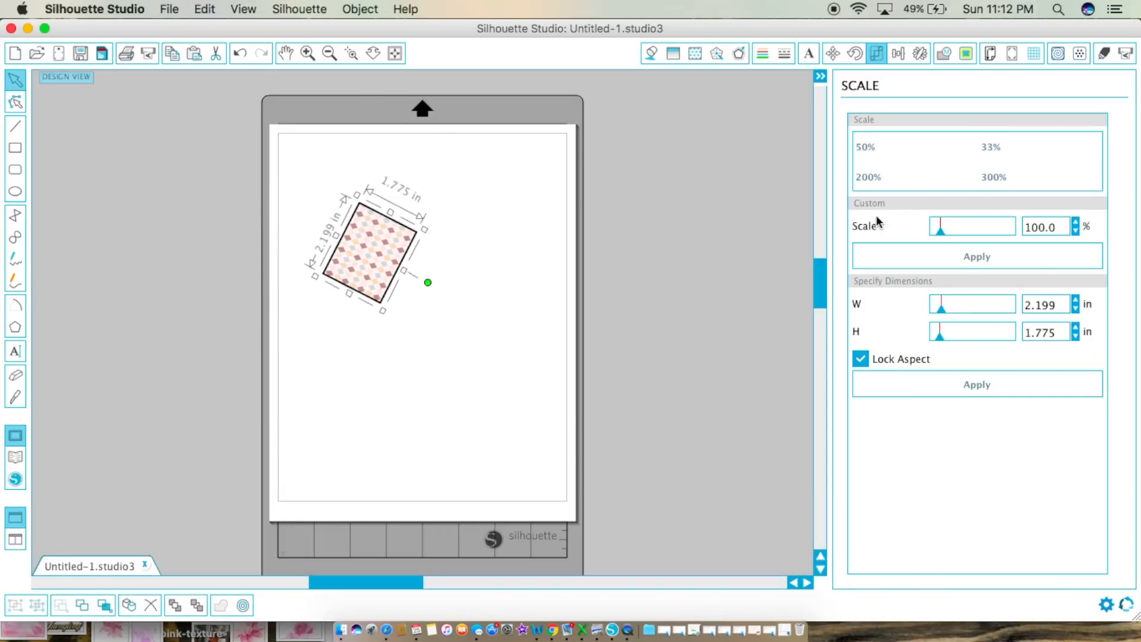
pyautogui.moveTo(941, 233); pyautogui.dragTo(996, 254)
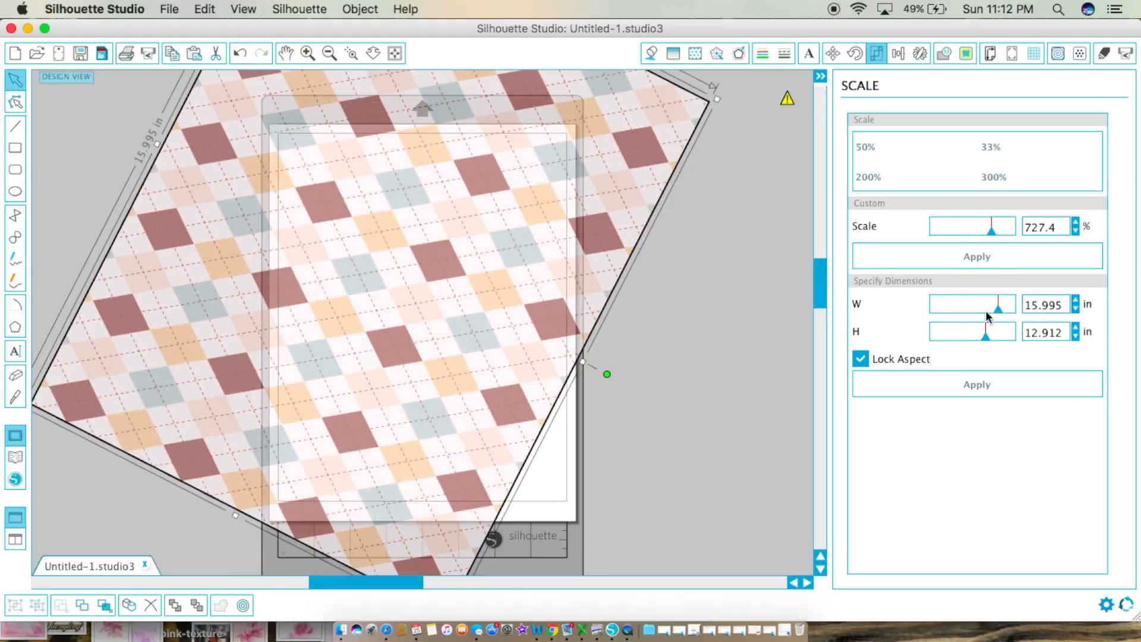
# Unlock the aspect ratio and set the rectangle's width to 8.5 in and height to 11 in
pyautogui.moveTo(997, 310); pyautogui.dragTo(971, 310)
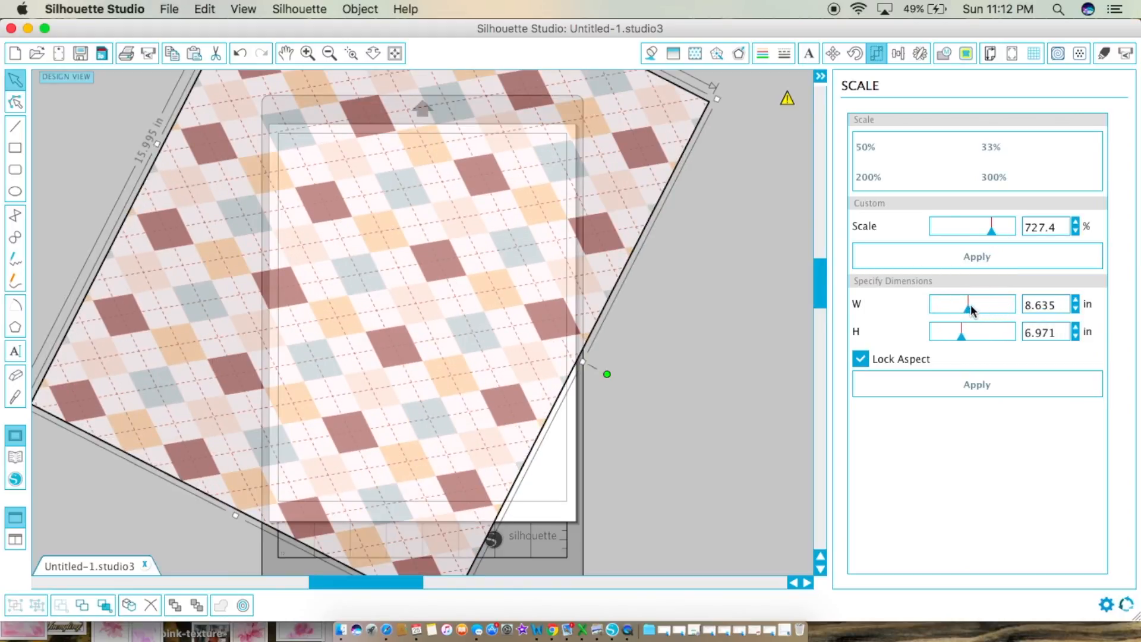
pyautogui.doubleClick(1060, 307)
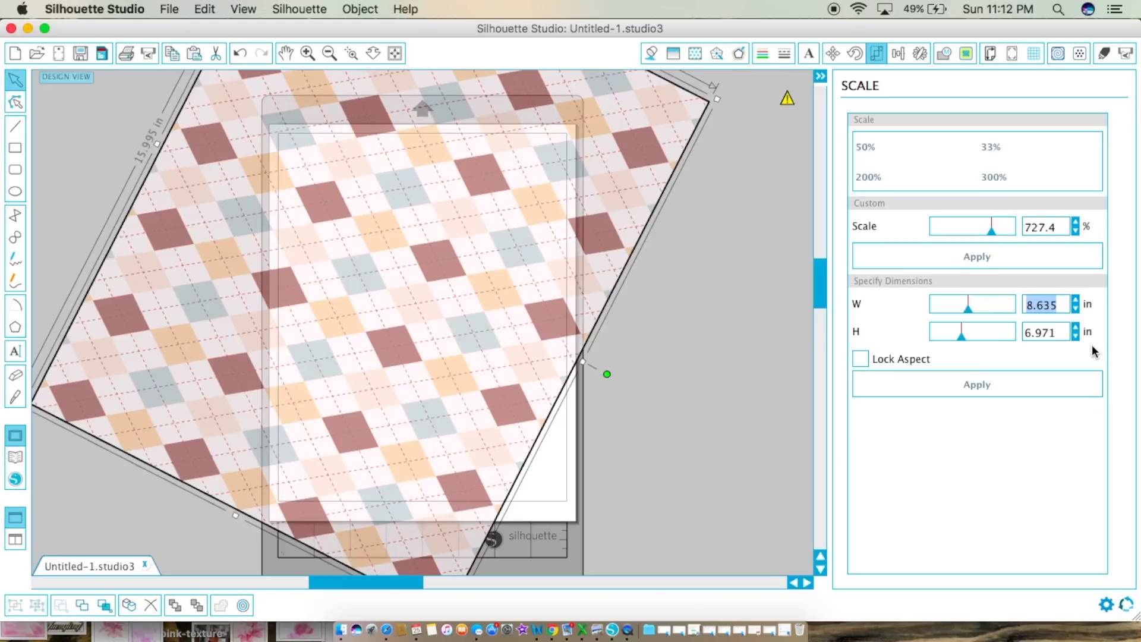
pyautogui.write('8.5')
pyautogui.click(1056, 331)
pyautogui.write('11')
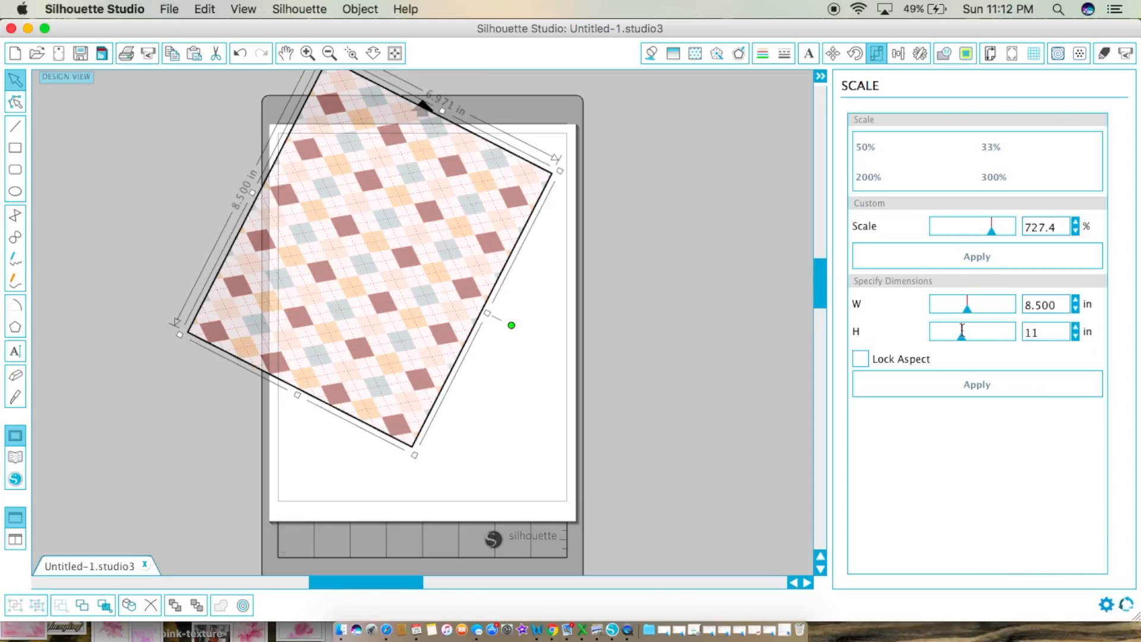
pyautogui.press('Return')
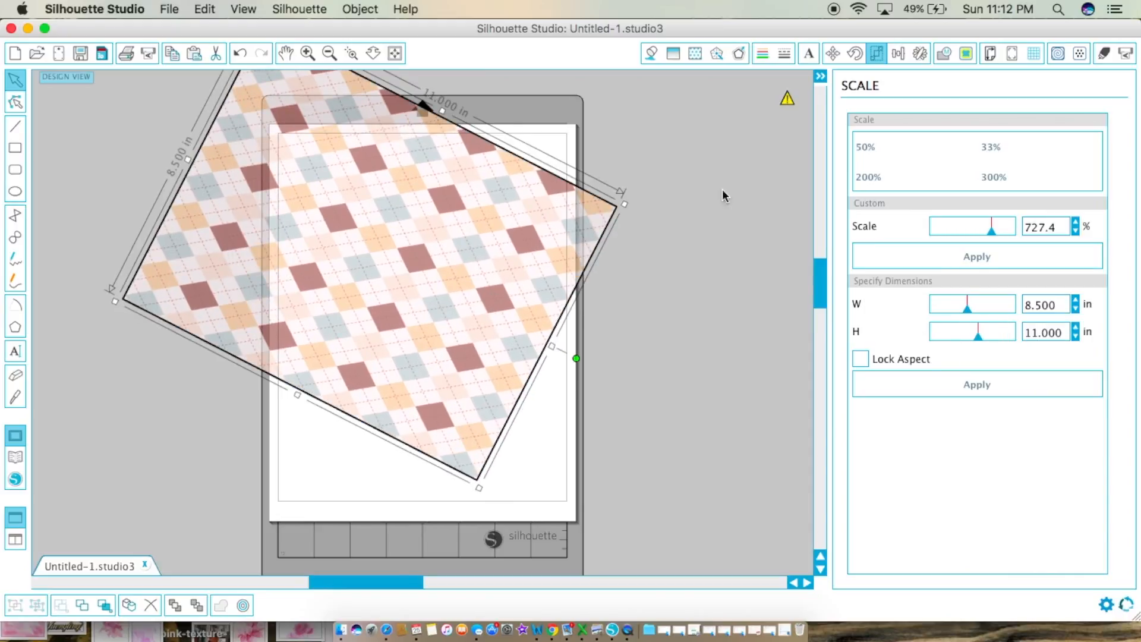
# Center the rectangle with the align options and try aligning it right and left
pyautogui.click(903, 56)
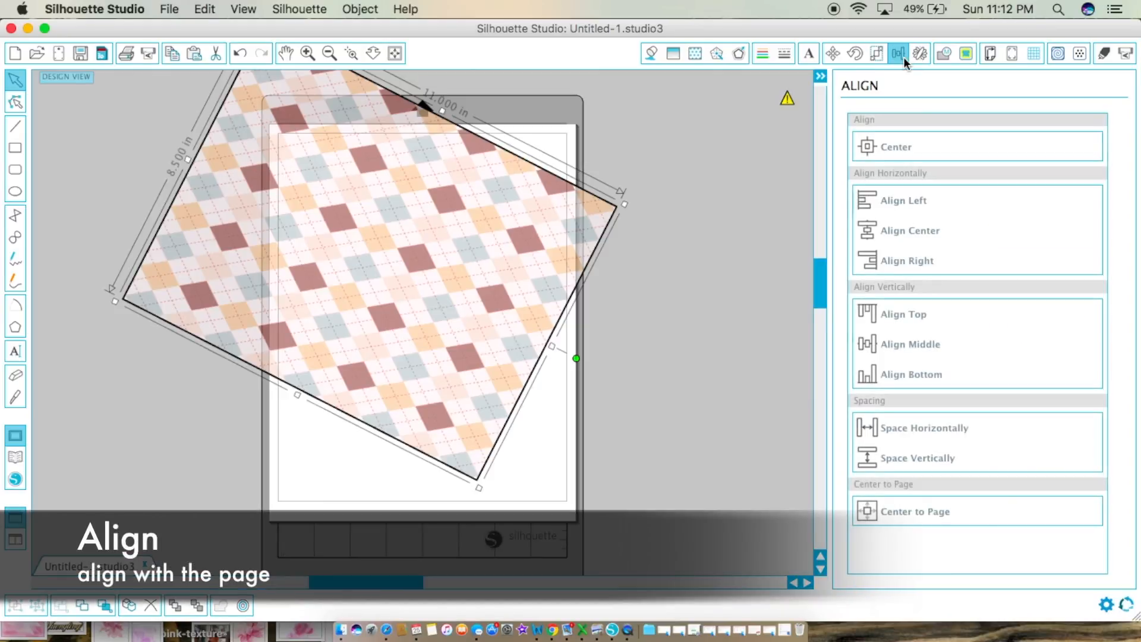
pyautogui.click(887, 148)
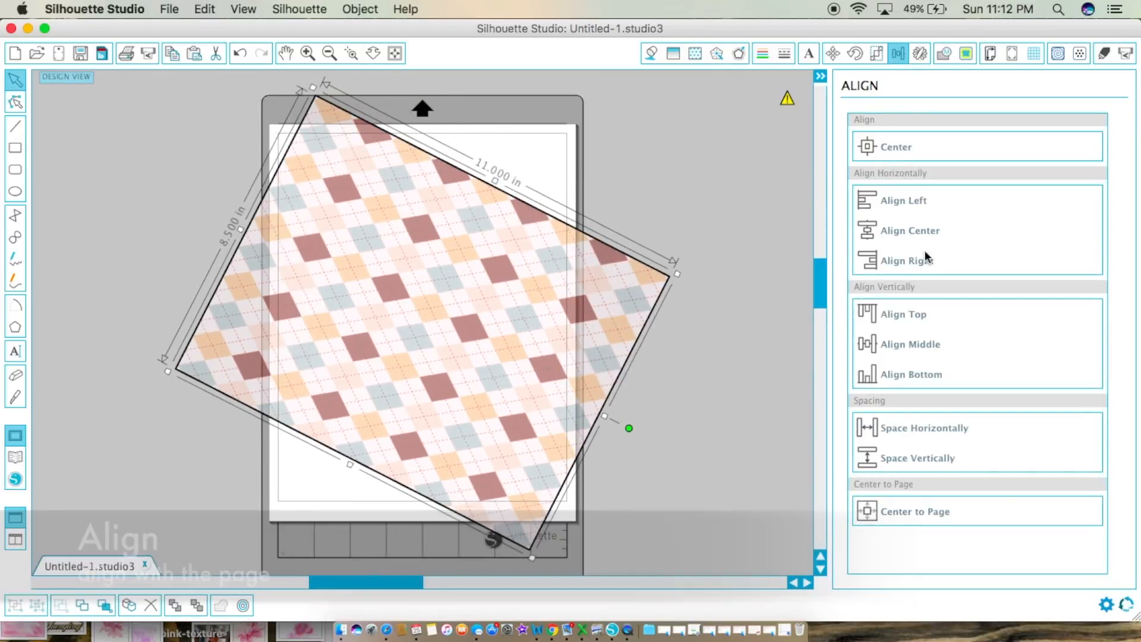
pyautogui.click(928, 255)
pyautogui.click(897, 199)
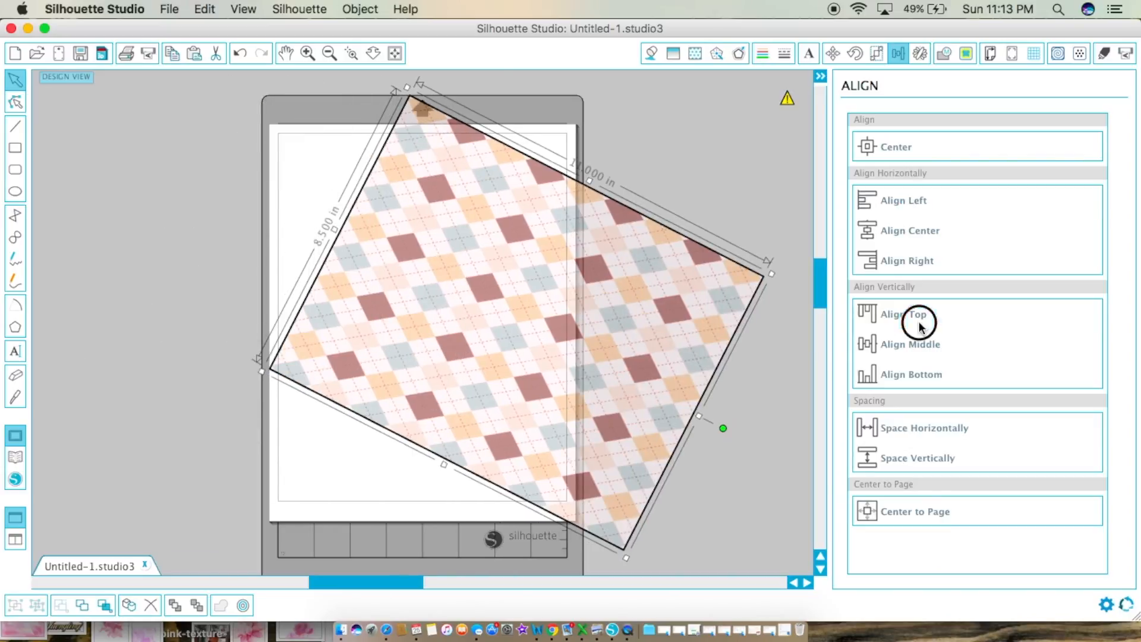
# Try the top, middle and bottom alignments and horizontal spacing on the rectangle, and center it to the page
pyautogui.click(919, 327)
pyautogui.click(921, 348)
pyautogui.click(920, 373)
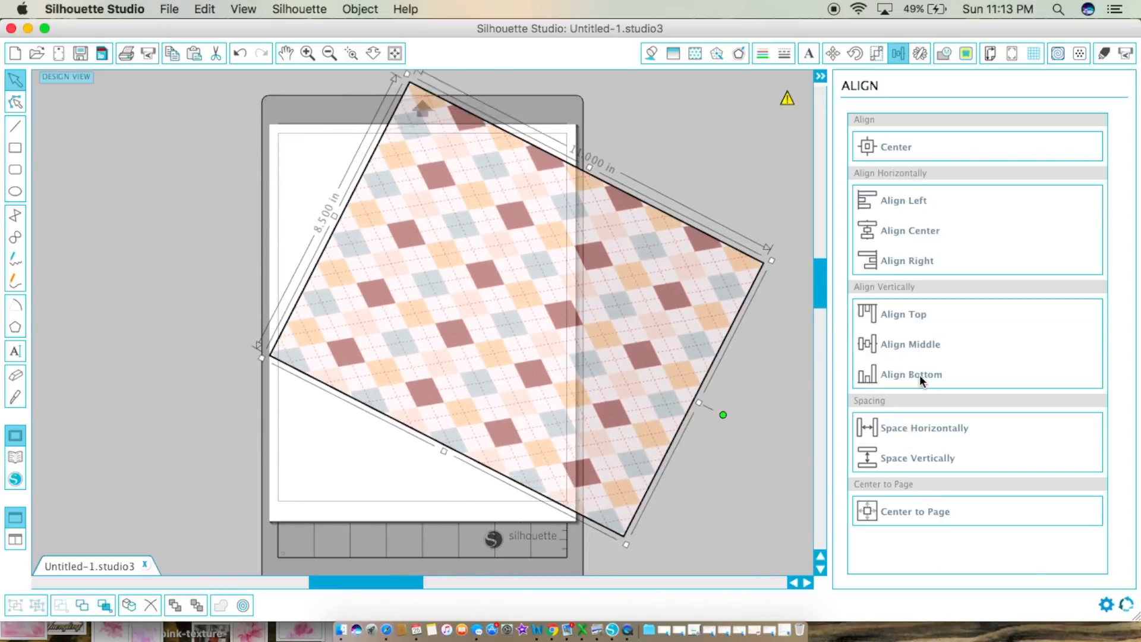
pyautogui.click(929, 431)
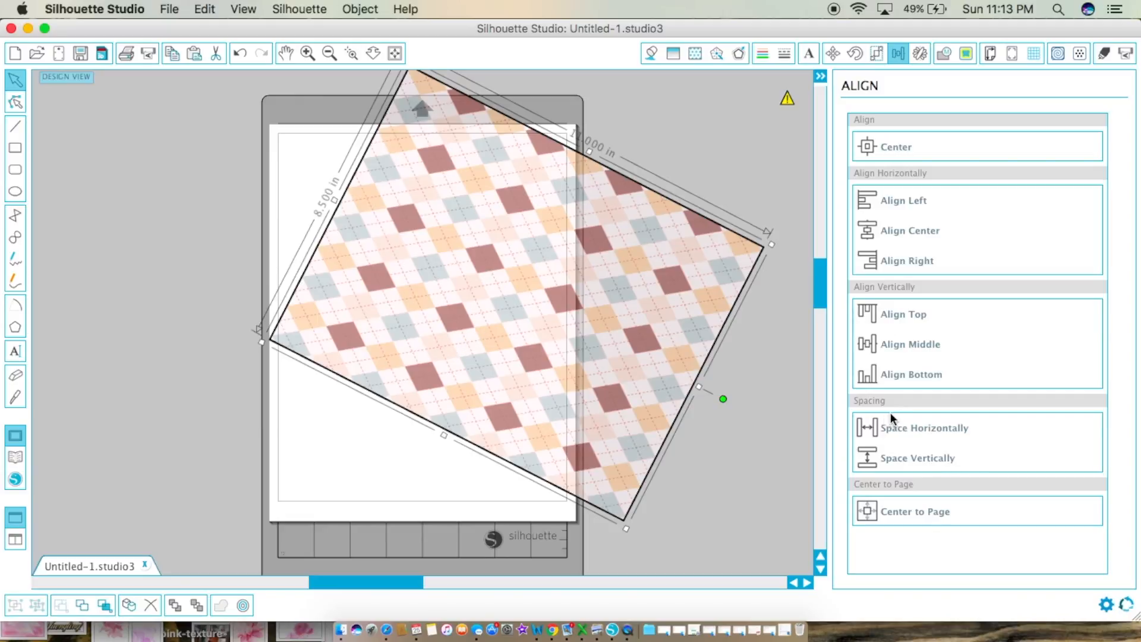
pyautogui.click(919, 515)
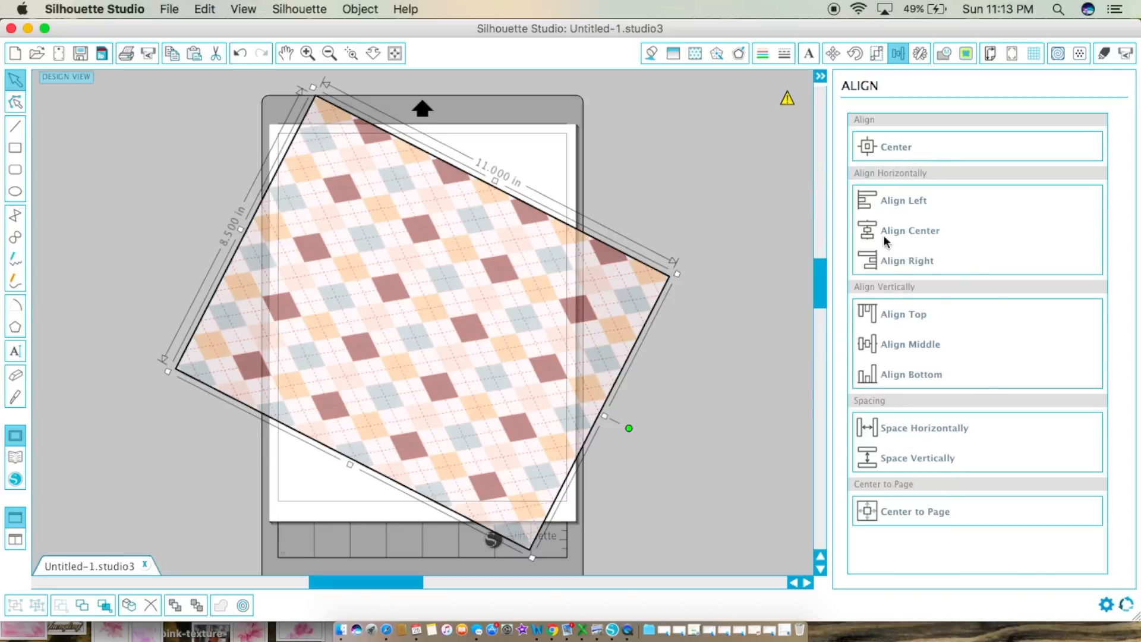
# Replicate the rectangle by duplicating it to the left, above and below
pyautogui.click(921, 55)
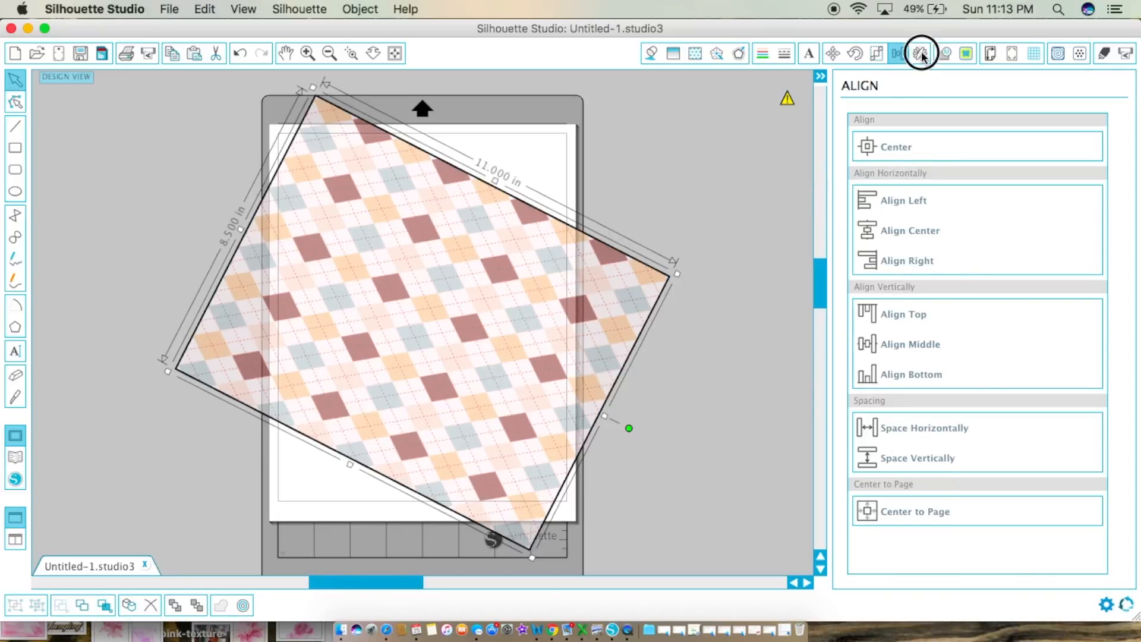
pyautogui.click(890, 173)
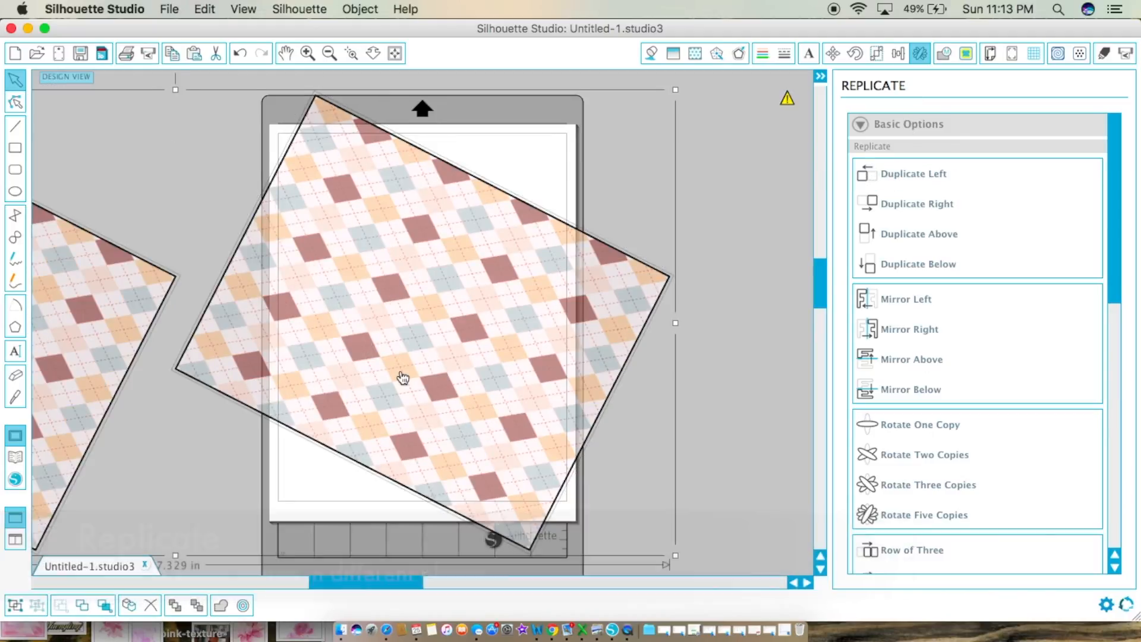
pyautogui.hscroll(-4, 403, 378)
pyautogui.click(926, 232)
pyautogui.click(949, 267)
pyautogui.scroll(-5, 665, 331)
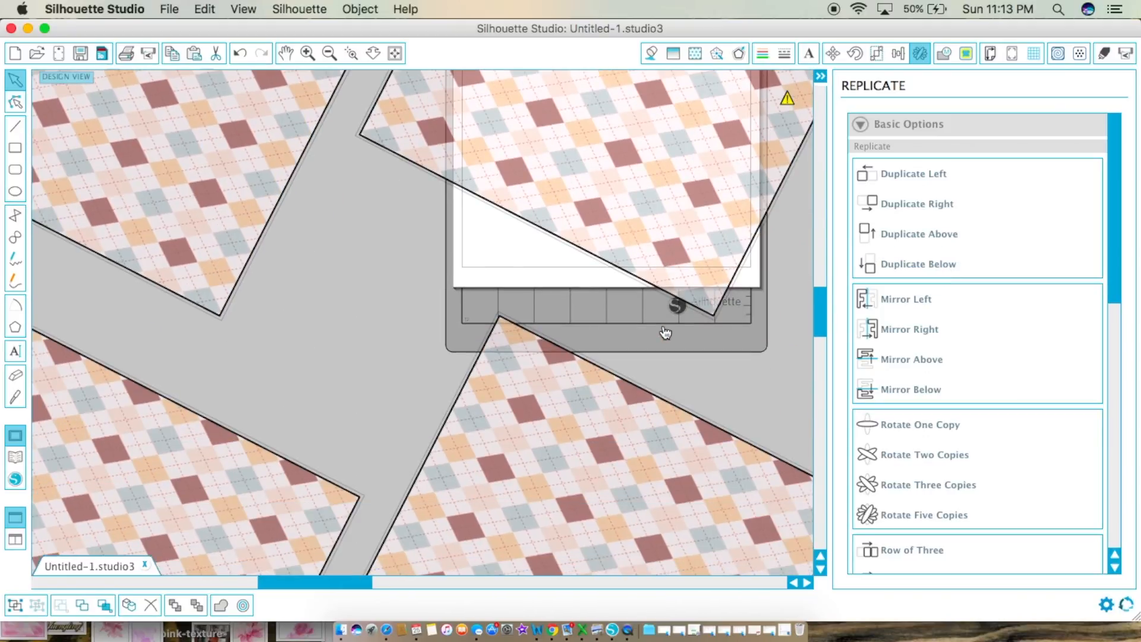
# Mirror the group of rectangles to the right and add one rotated copy
pyautogui.hscroll(5, 538, 390)
pyautogui.click(328, 51)
pyautogui.click(328, 51)
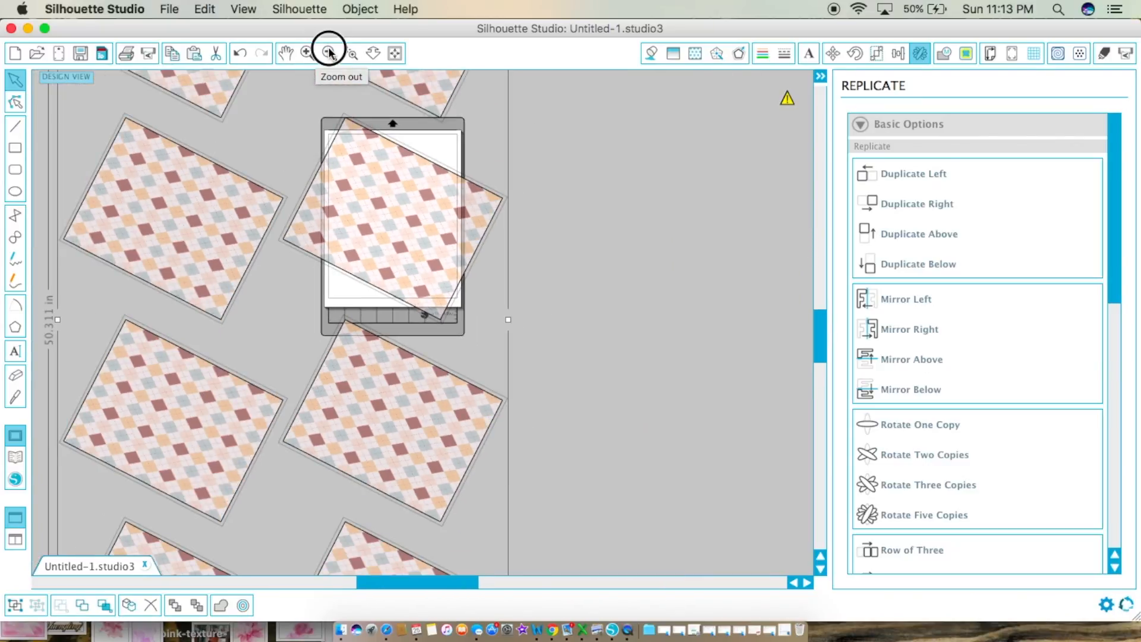
pyautogui.click(328, 52)
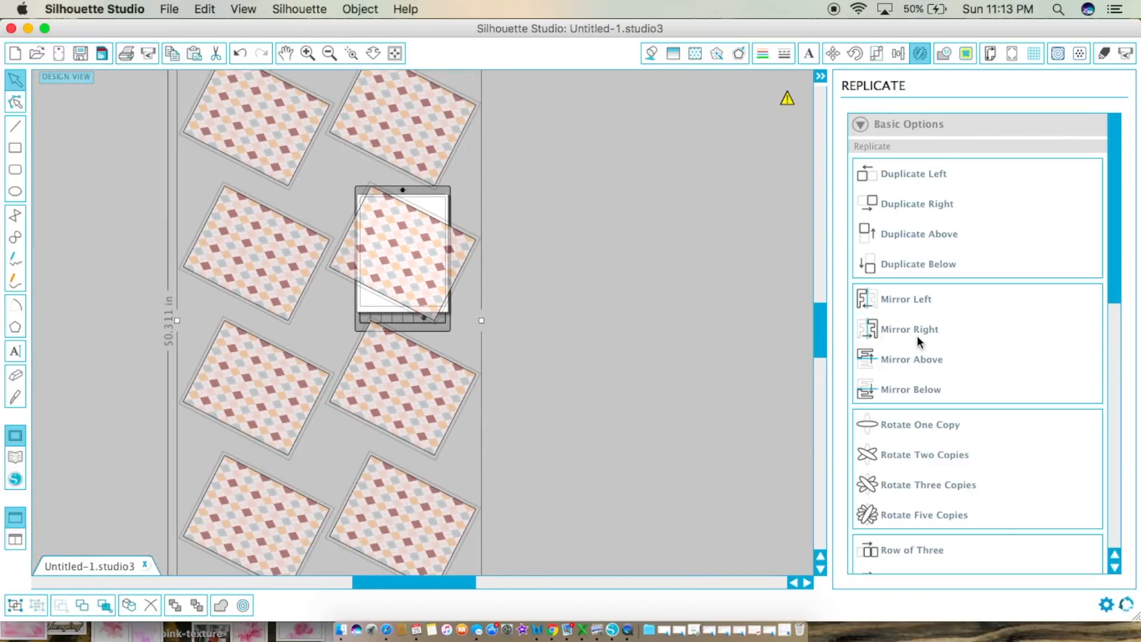
pyautogui.click(917, 335)
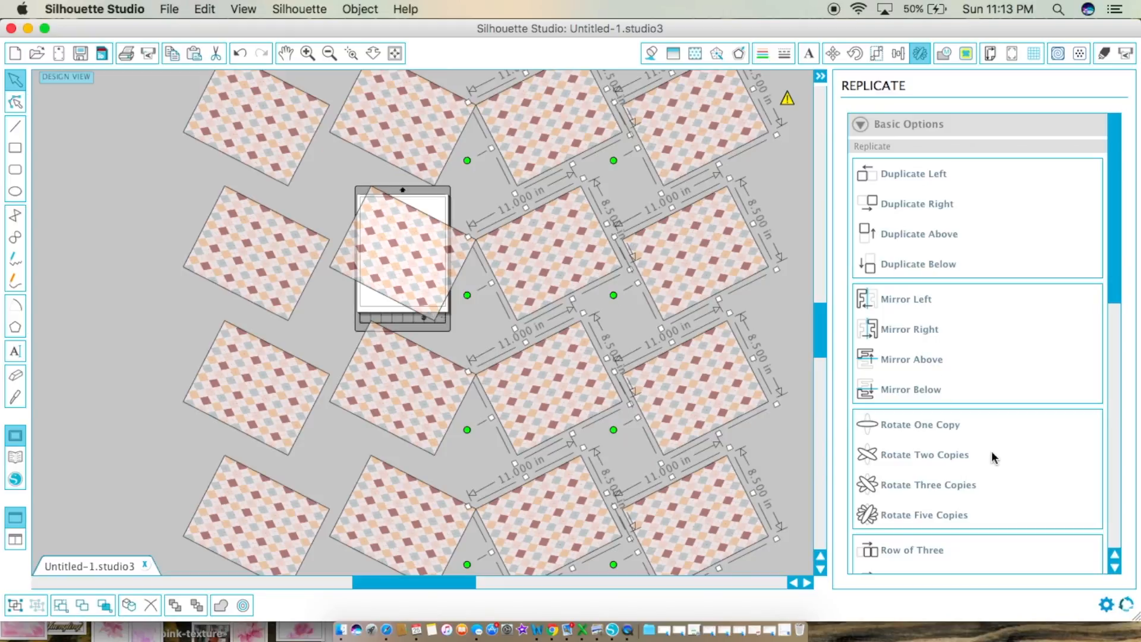
pyautogui.click(945, 429)
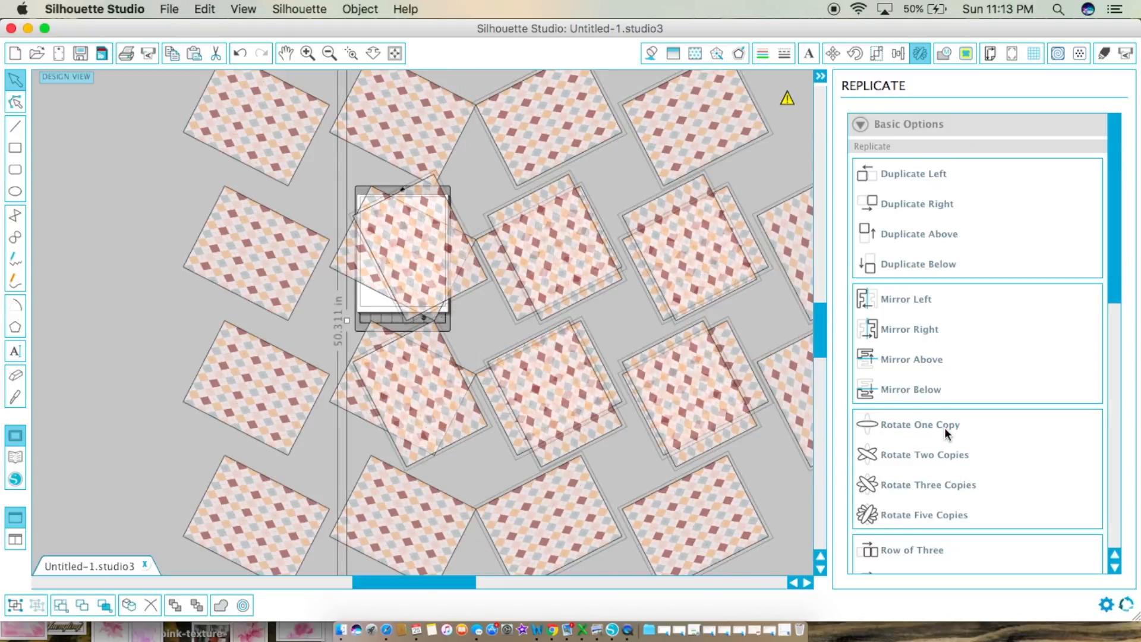
pyautogui.scroll(-5, 963, 491)
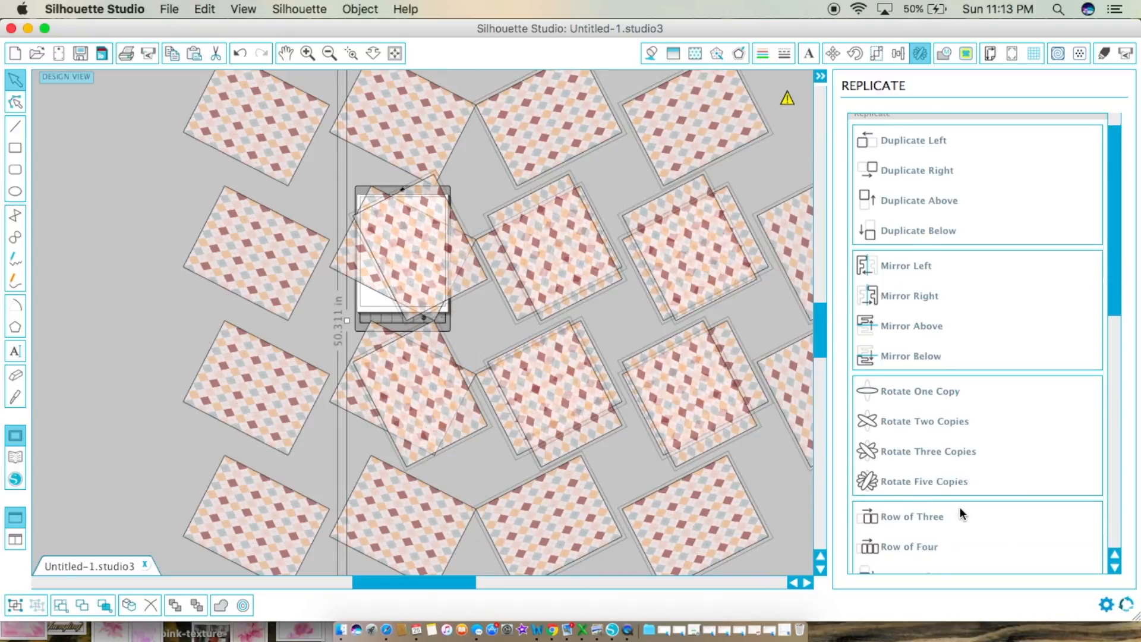
pyautogui.click(913, 503)
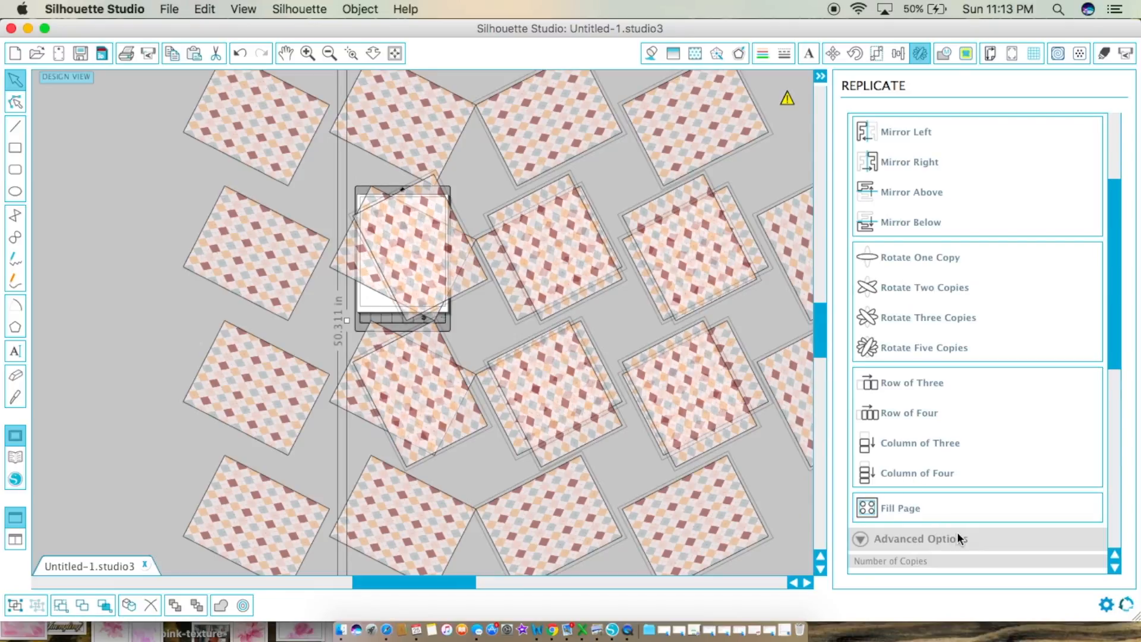
# Select all the replicated rectangles and delete them
pyautogui.moveTo(65, 118); pyautogui.dragTo(792, 631)
pyautogui.press('Delete')
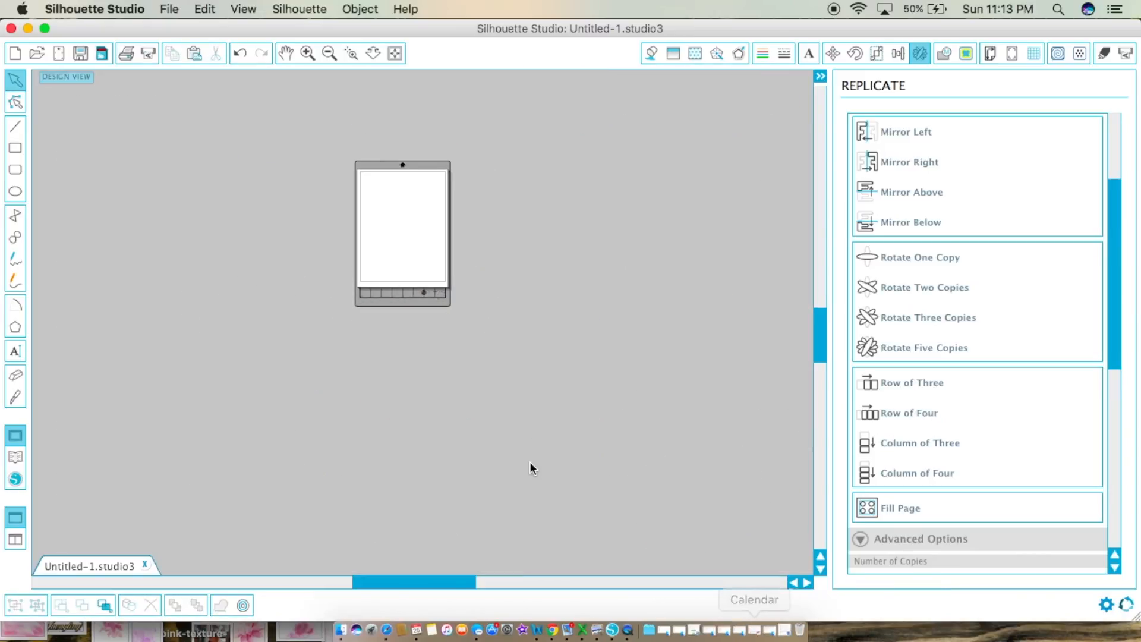
# Bring up the Modify options and the Trace options
pyautogui.hscroll(2, 530, 466)
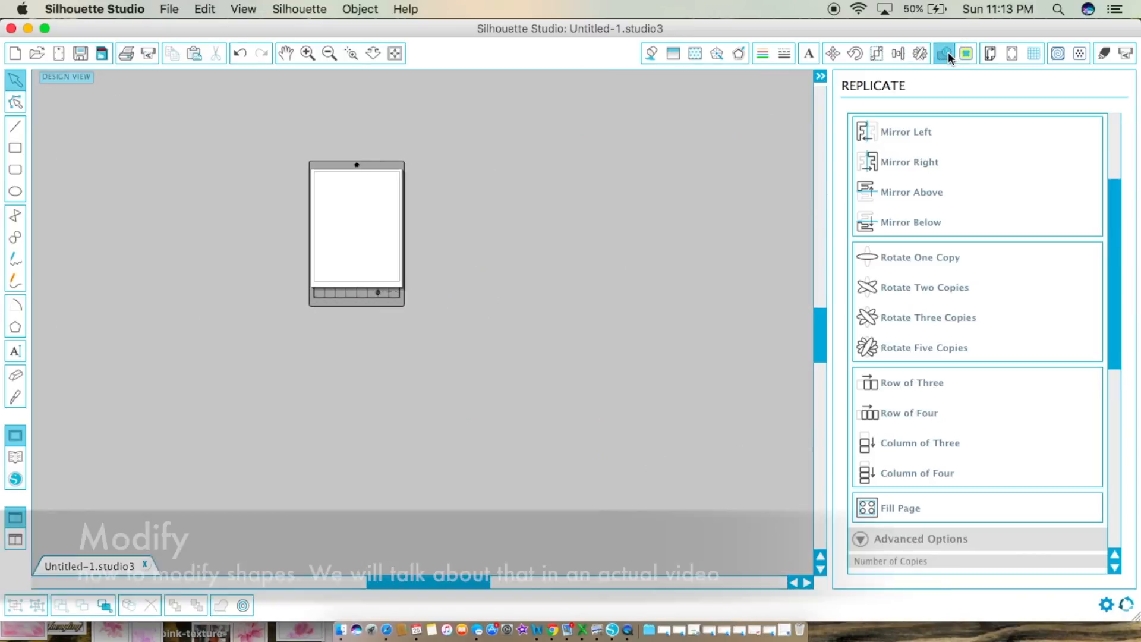
pyautogui.click(946, 53)
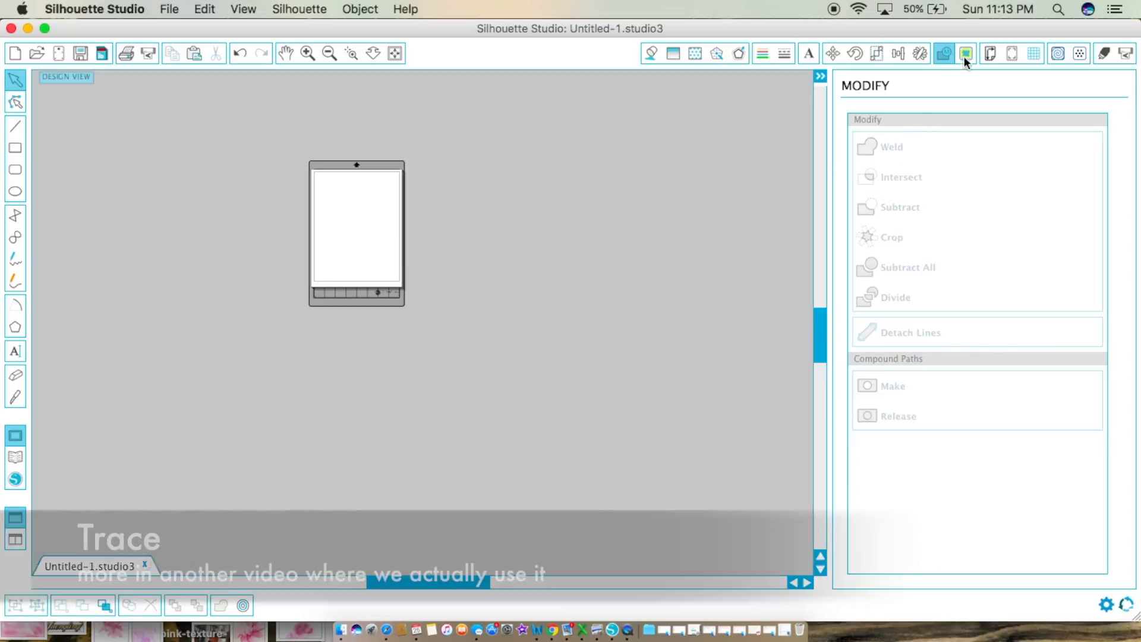
pyautogui.click(963, 56)
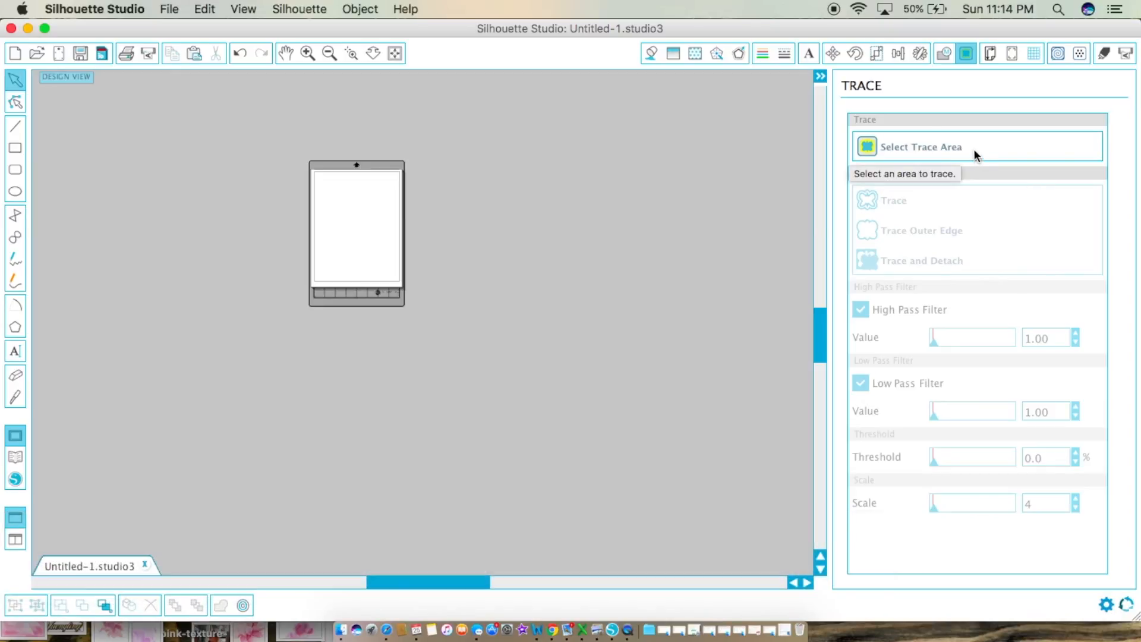
# In the design page settings, try landscape orientation and the 180° and 270° view rotations, ending on Portrait and 0°
pyautogui.click(308, 53)
pyautogui.click(307, 53)
pyautogui.scroll(5, 383, 212)
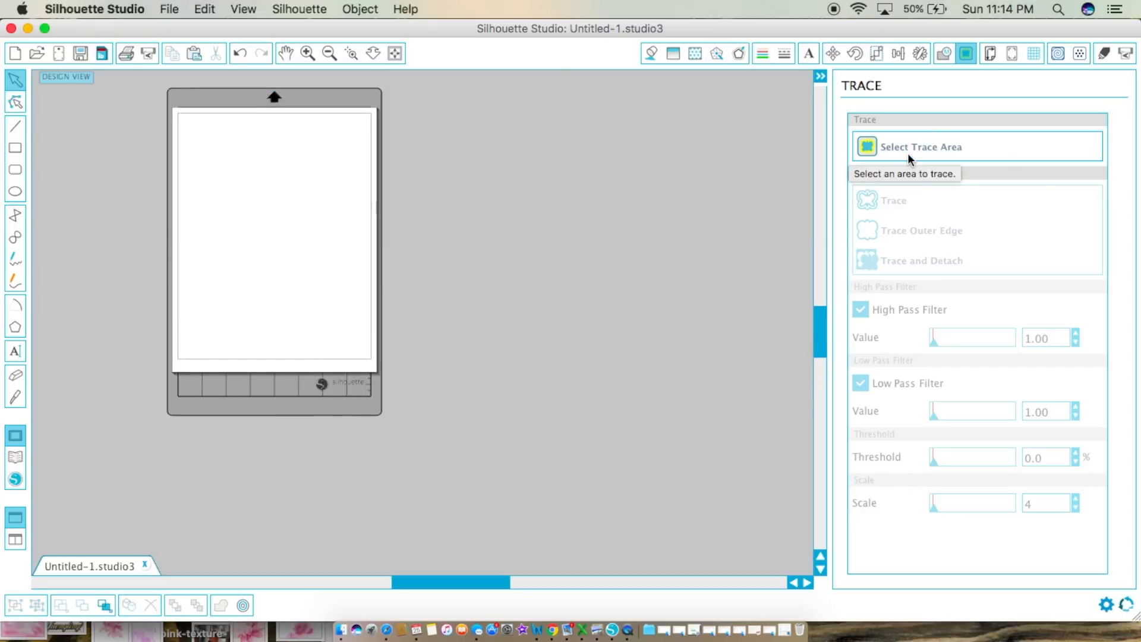
pyautogui.click(991, 56)
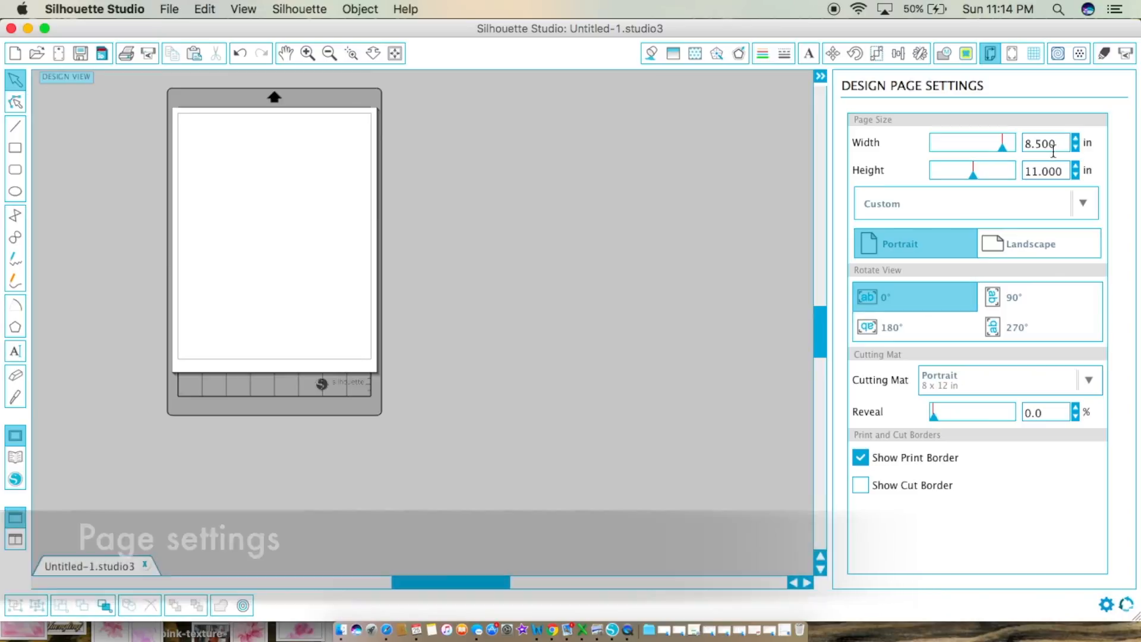
pyautogui.click(1023, 240)
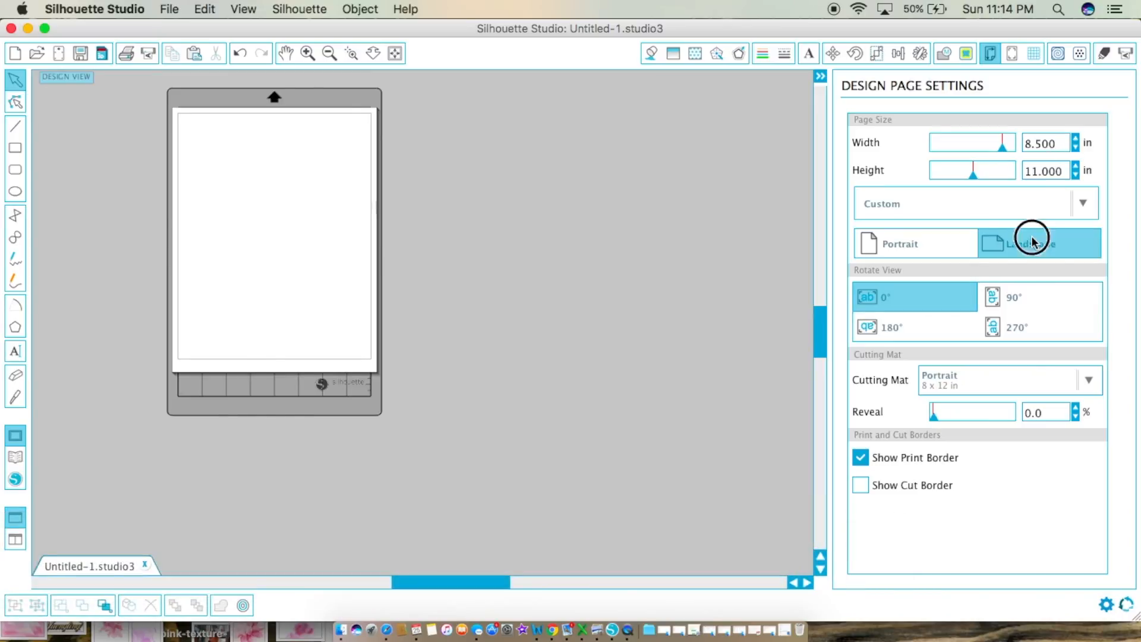
pyautogui.click(932, 246)
pyautogui.click(923, 328)
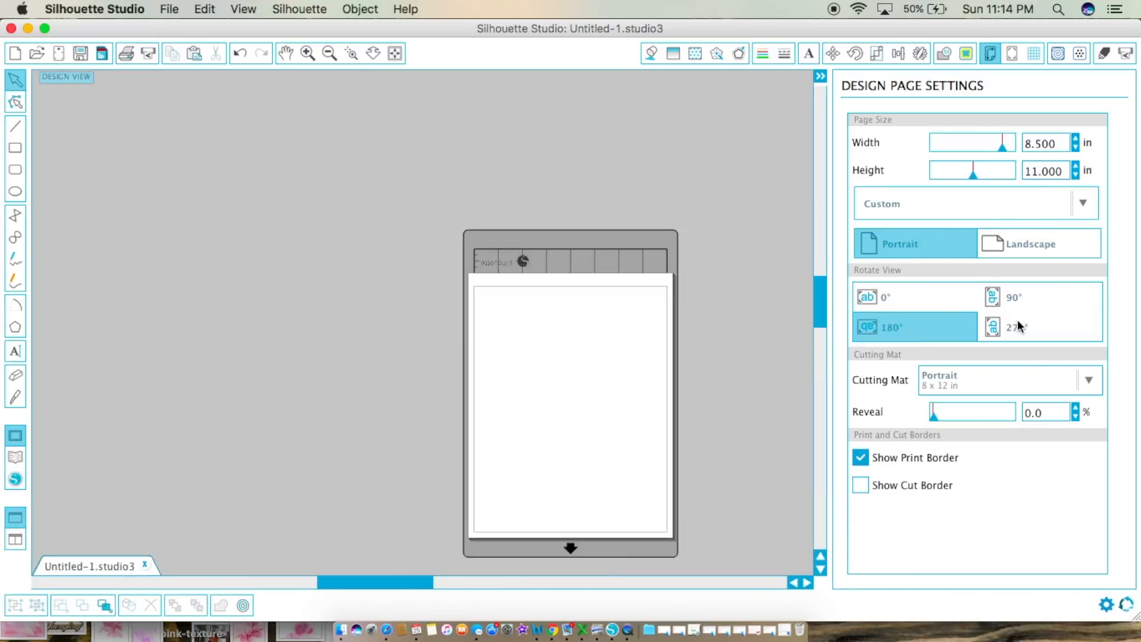
pyautogui.click(1008, 326)
pyautogui.click(906, 303)
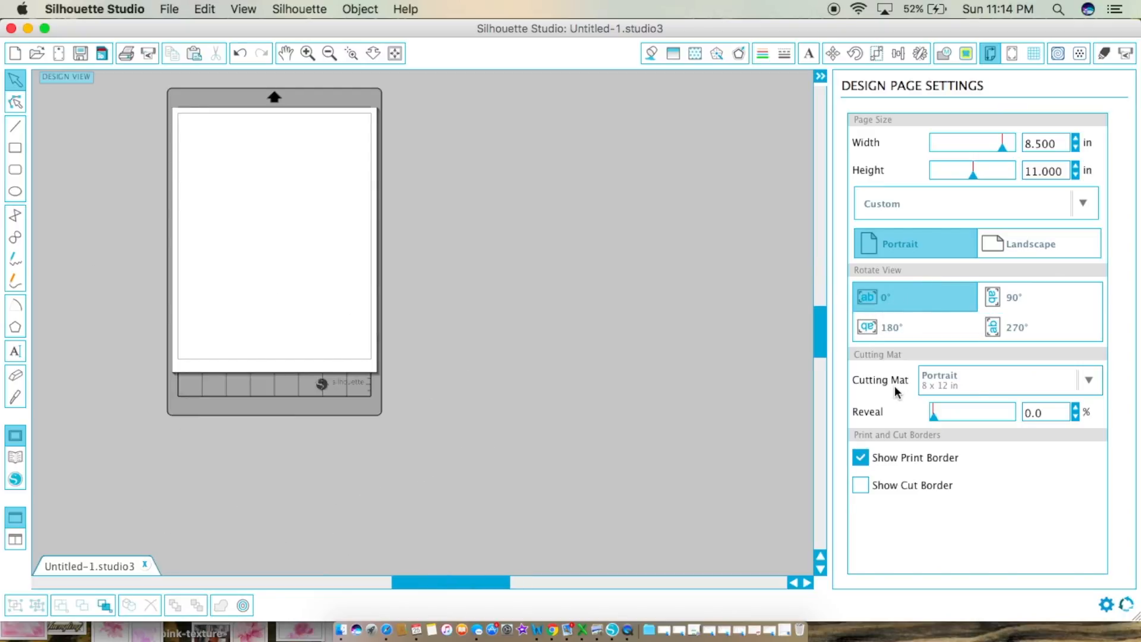
# Set the cutting mat to None and return it to Portrait 8 x 12 in
pyautogui.click(1092, 381)
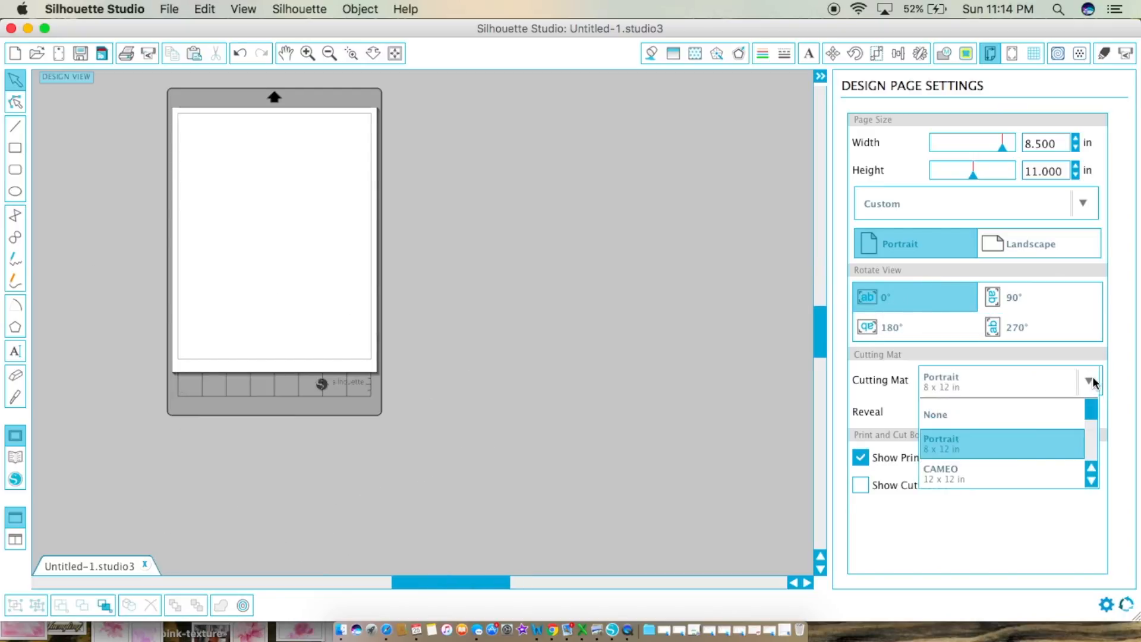
pyautogui.click(988, 413)
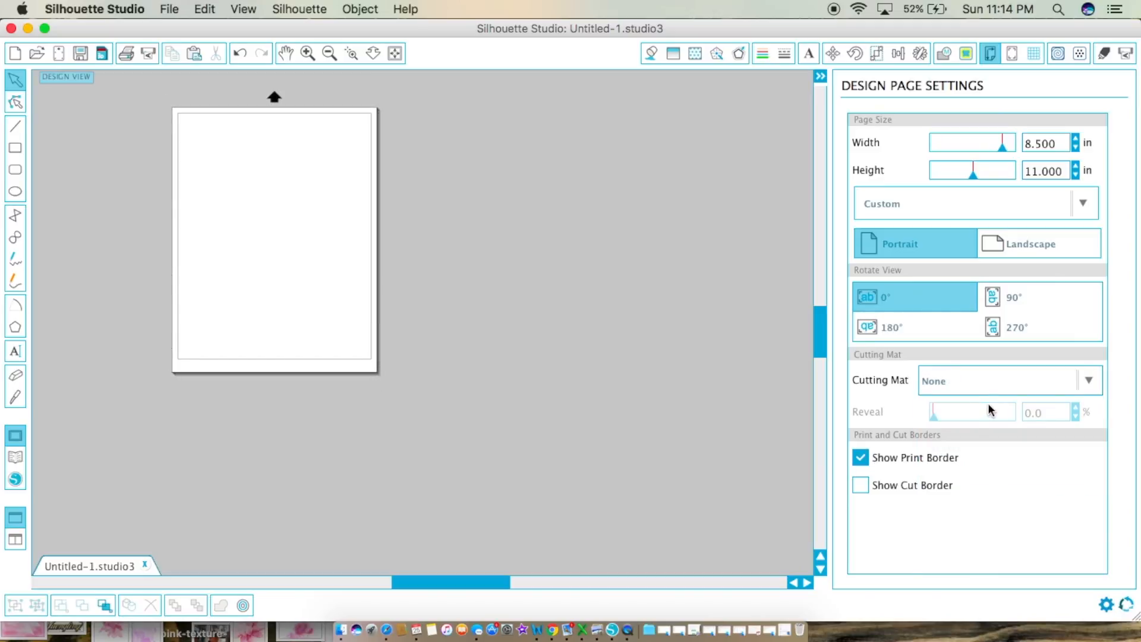
pyautogui.click(1089, 381)
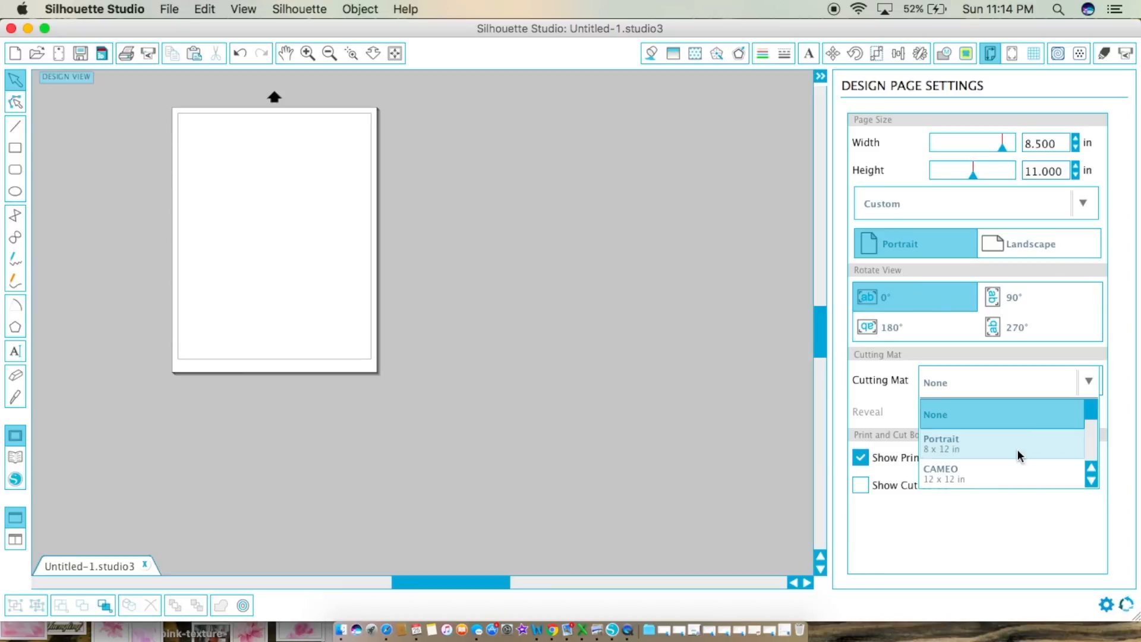
pyautogui.click(1018, 456)
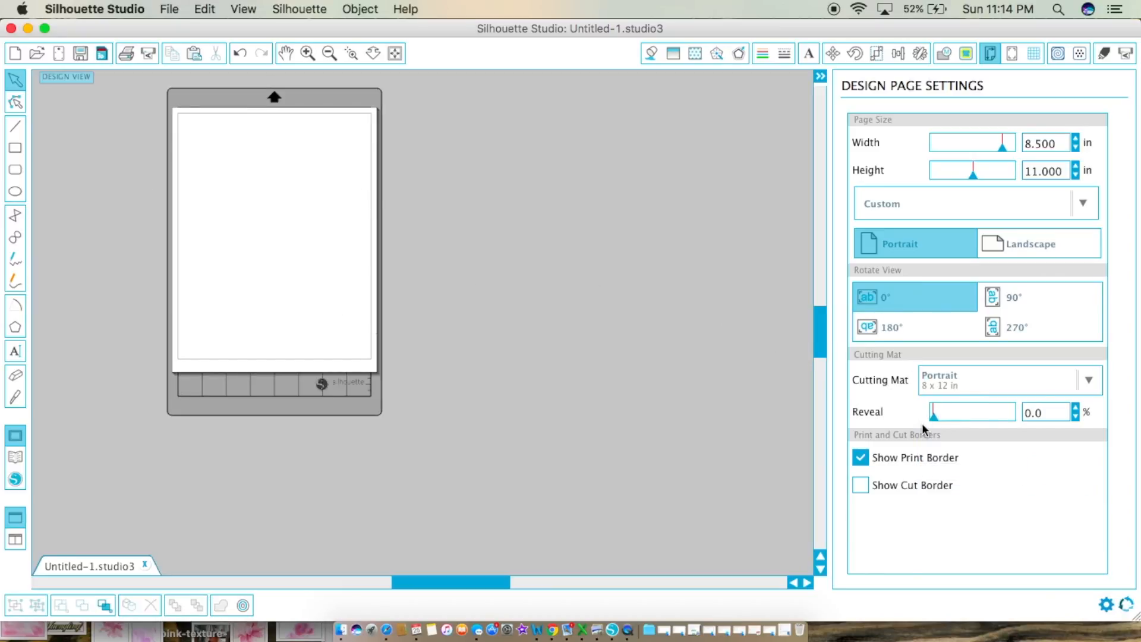
# Toggle the print border off and back on, and show the cut border on the page
pyautogui.click(860, 457)
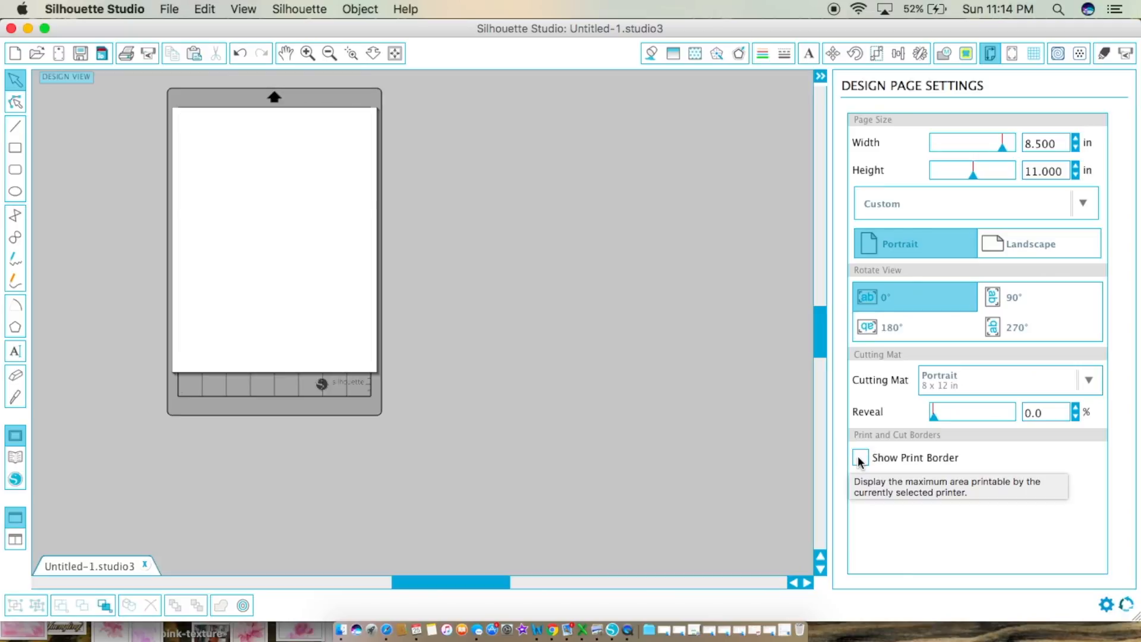
pyautogui.click(860, 459)
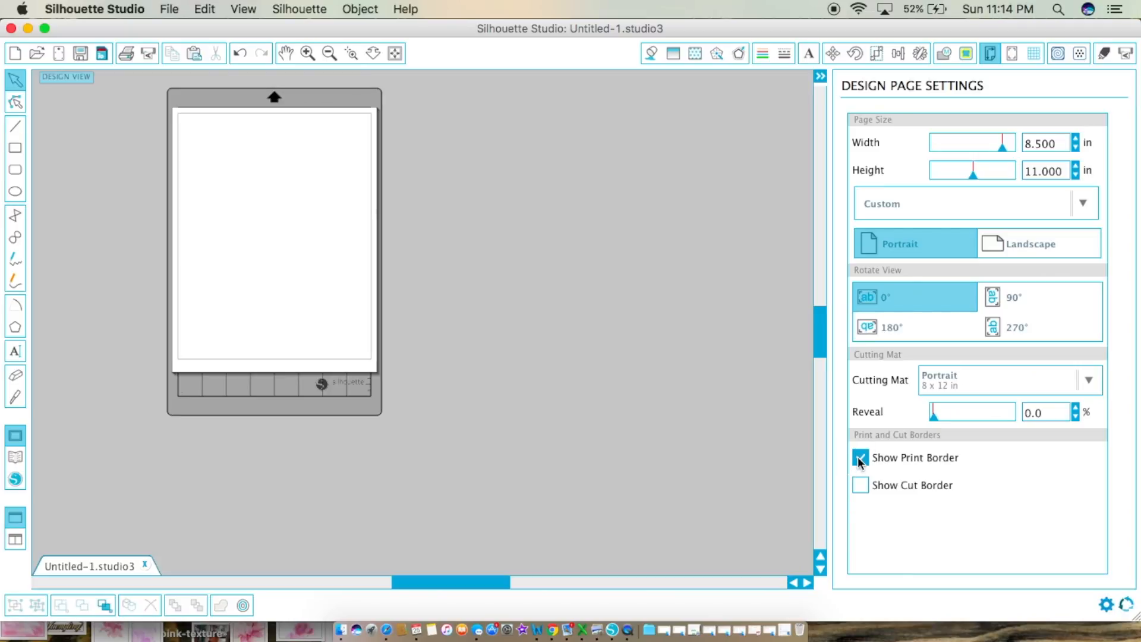
pyautogui.click(860, 459)
pyautogui.click(860, 464)
pyautogui.click(864, 485)
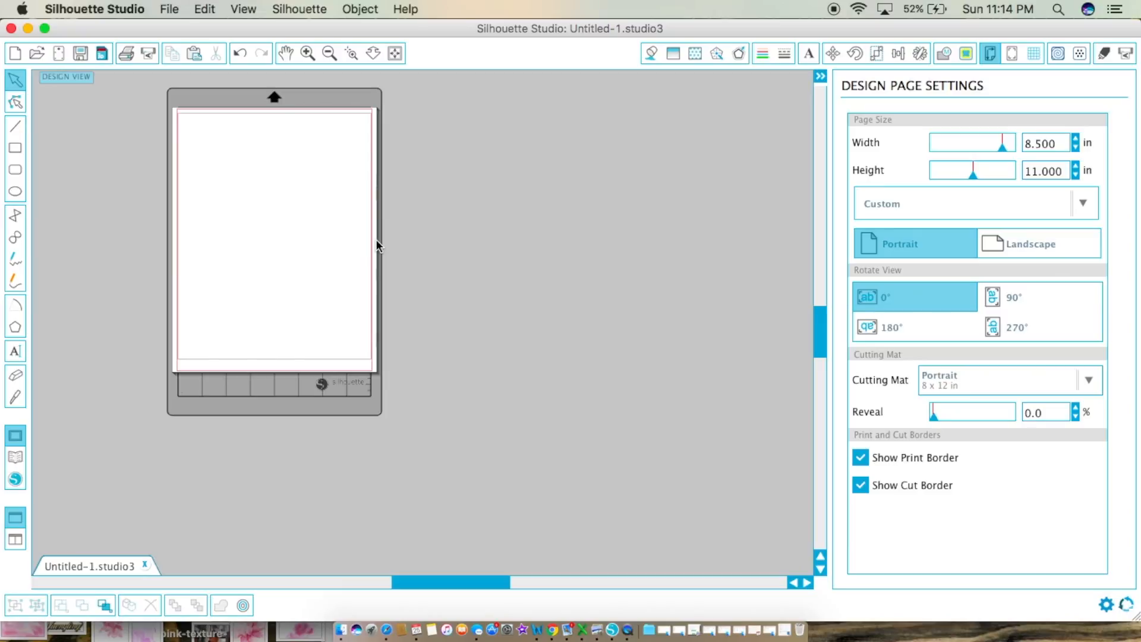
# Add Type 1 registration marks (CAMEO, Portrait, Curio) to the page
pyautogui.click(1013, 53)
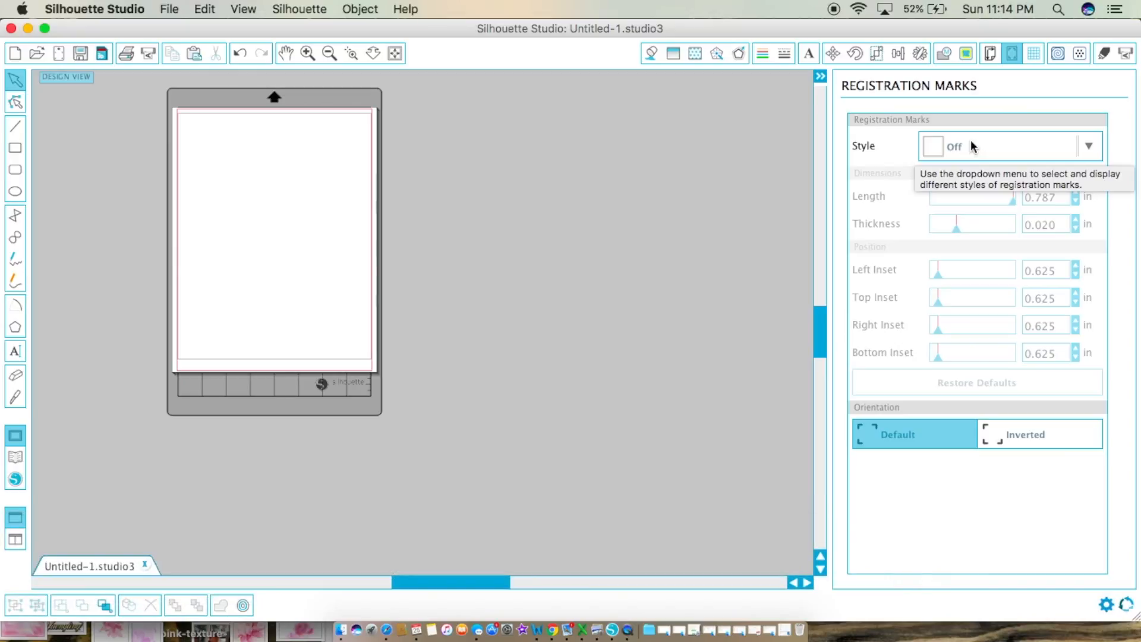
pyautogui.click(971, 145)
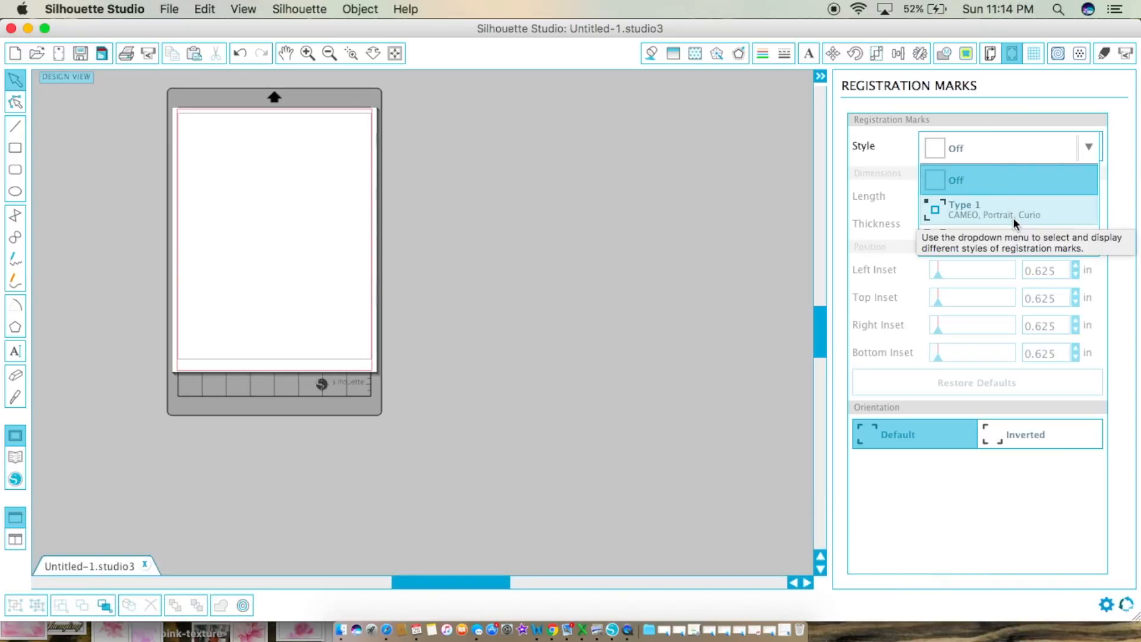
pyautogui.click(1134, 231)
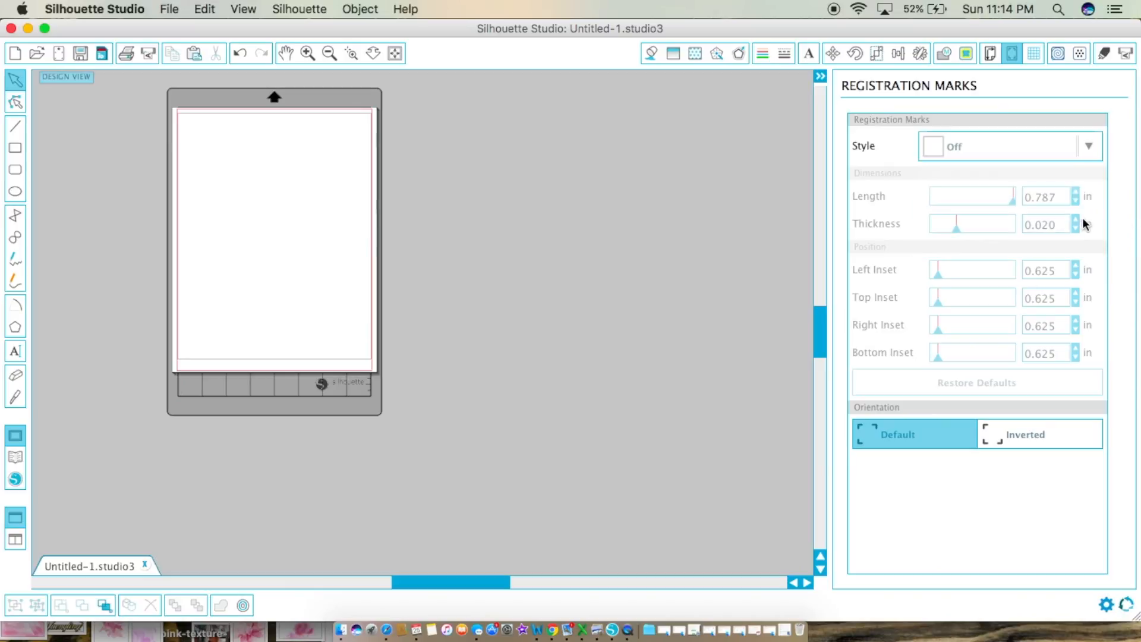
pyautogui.click(997, 158)
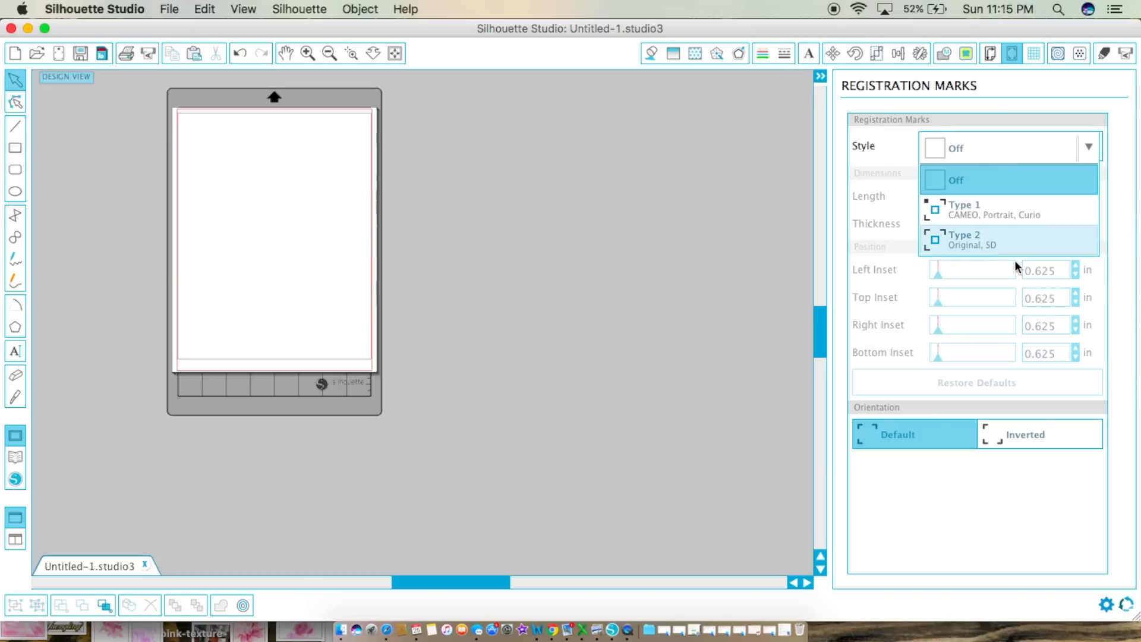
pyautogui.click(998, 209)
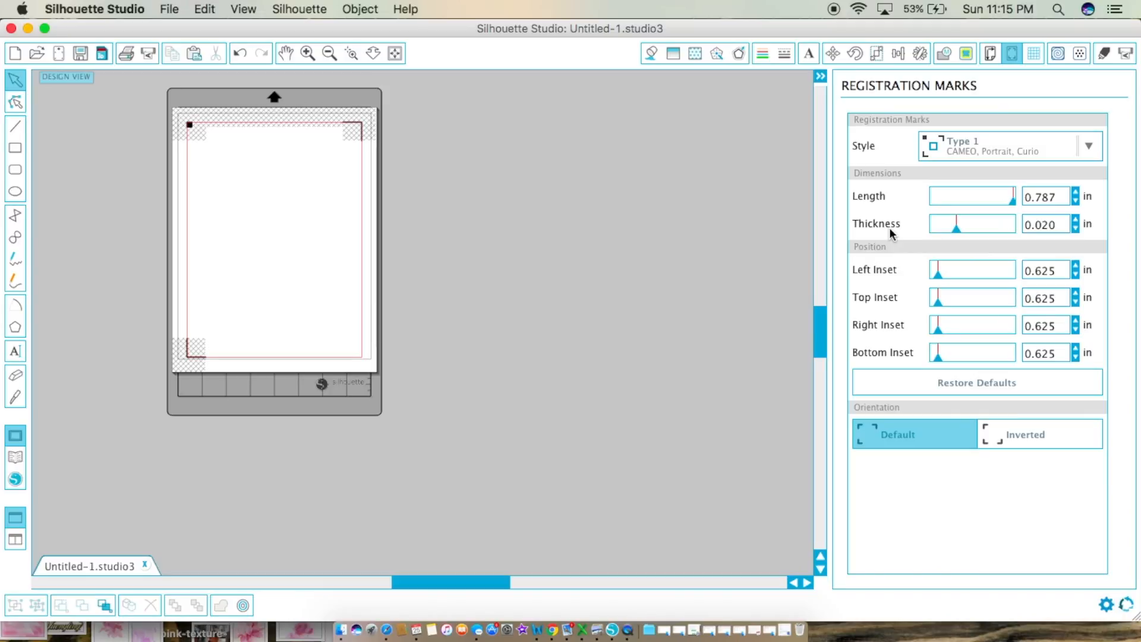
# Bring up the grid settings and turn the page grid on and off again
pyautogui.click(1034, 55)
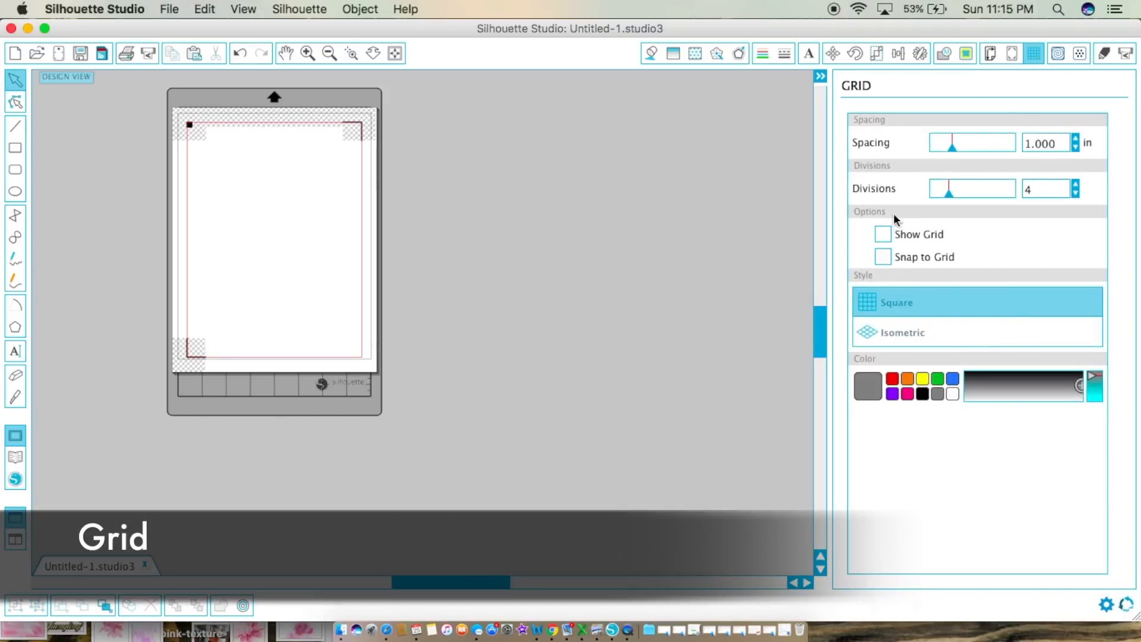
pyautogui.click(884, 235)
pyautogui.click(883, 235)
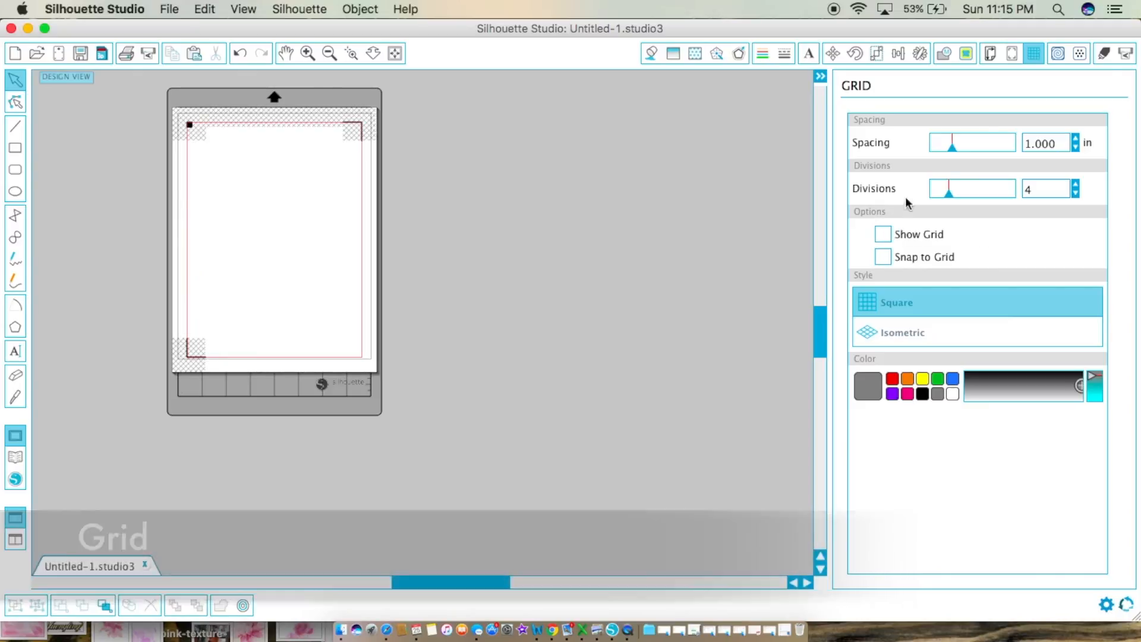
# View the Emboss, Stipple, Cut Settings and Send to Silhouette options one after another
pyautogui.click(1059, 55)
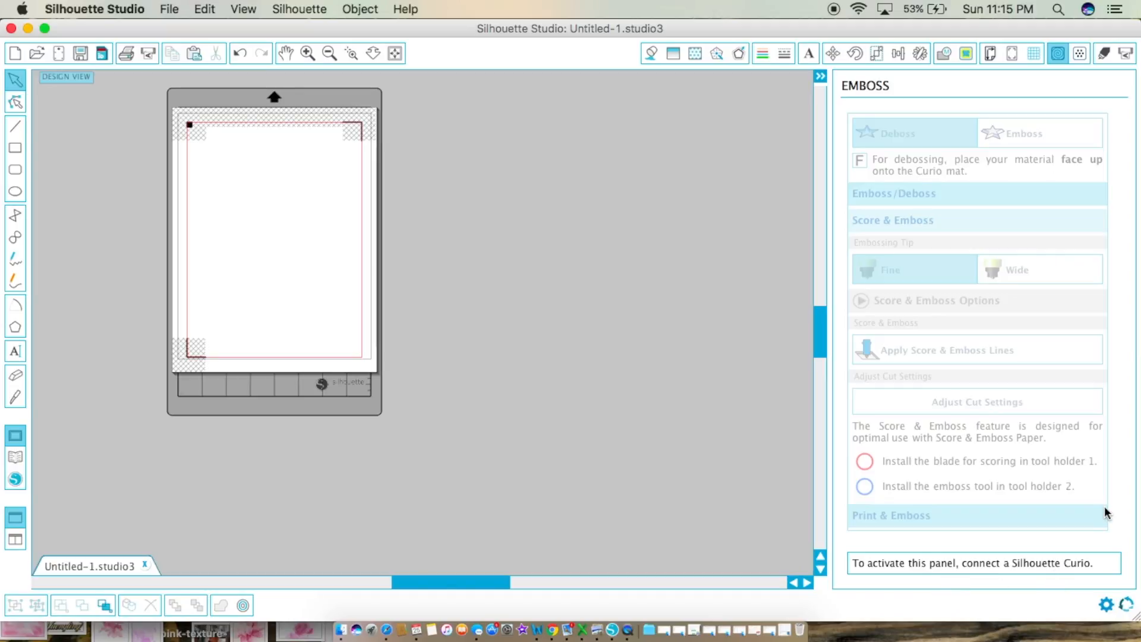
pyautogui.click(1080, 54)
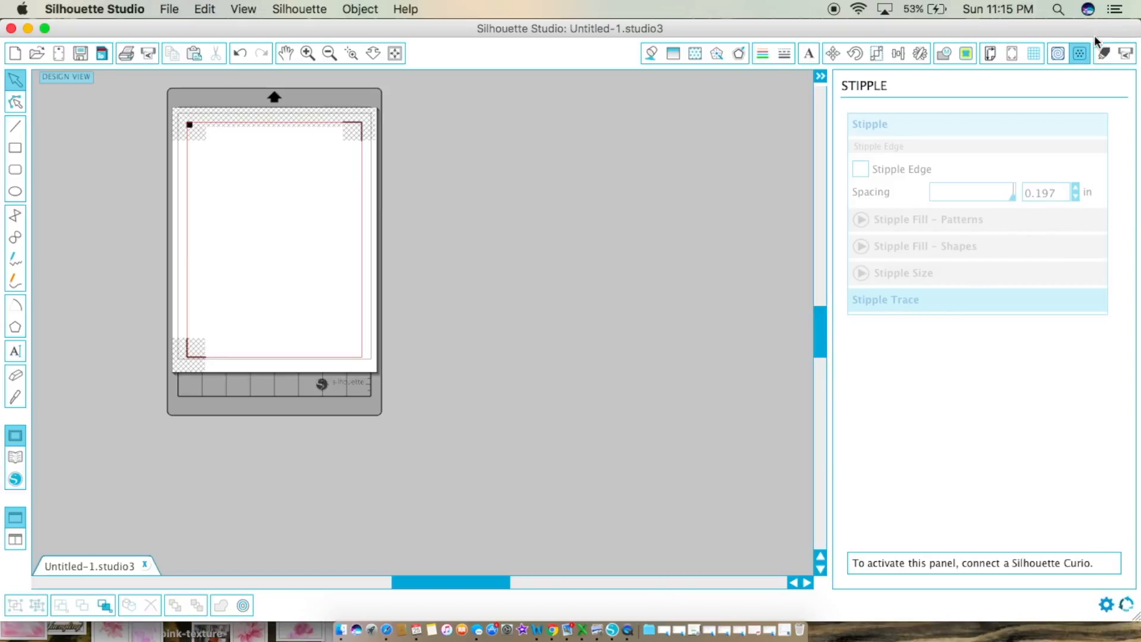
pyautogui.click(1104, 53)
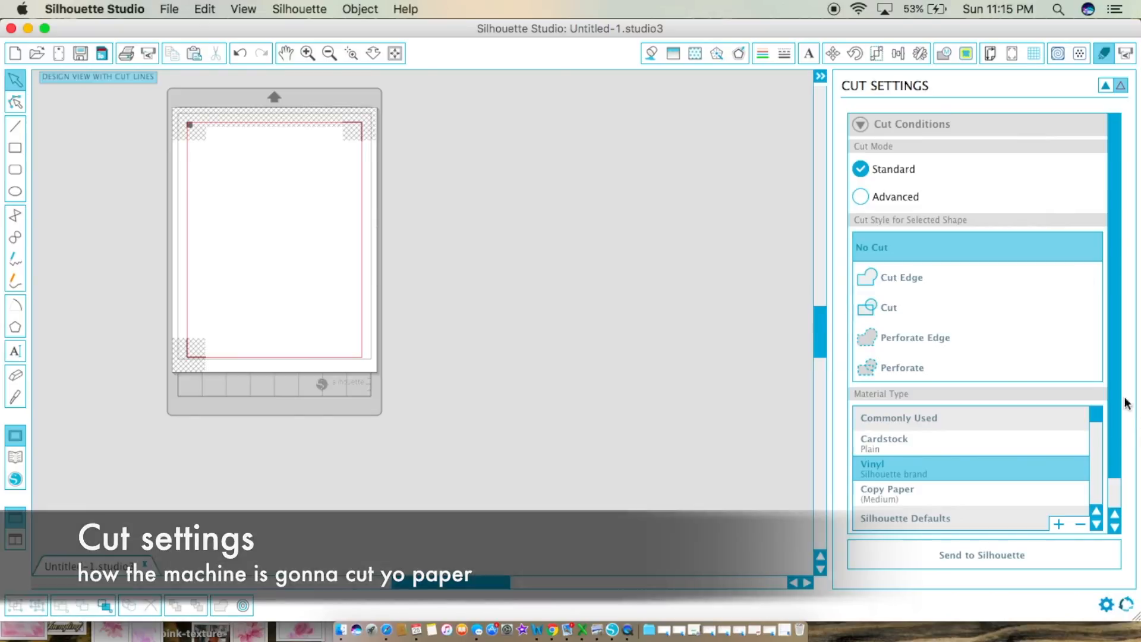
pyautogui.moveTo(1111, 402); pyautogui.dragTo(1107, 472)
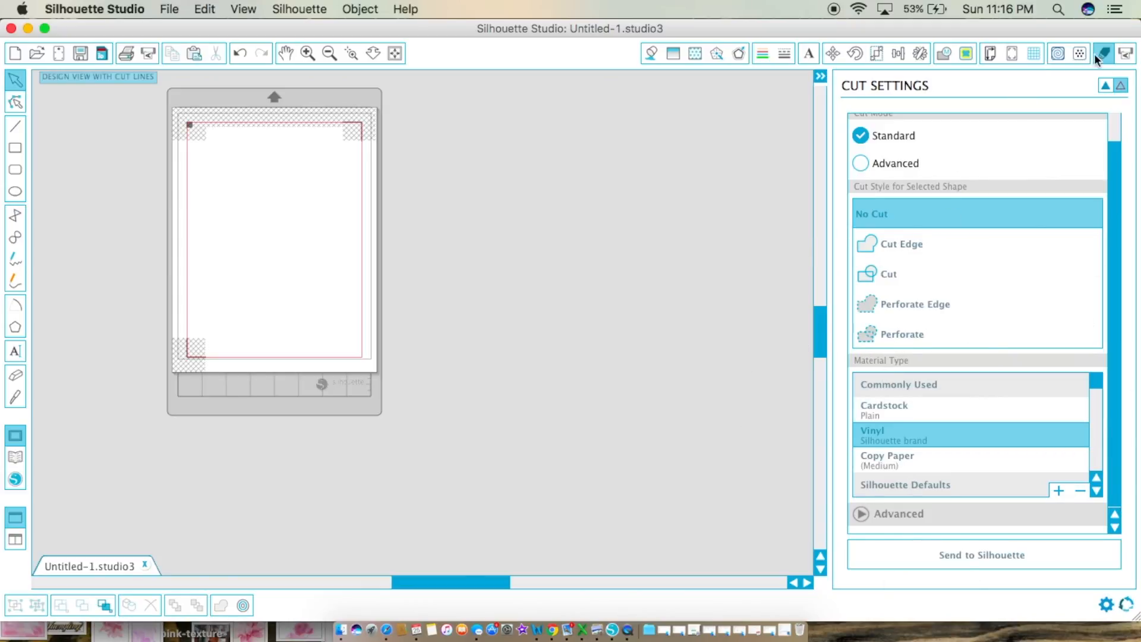
pyautogui.click(1125, 53)
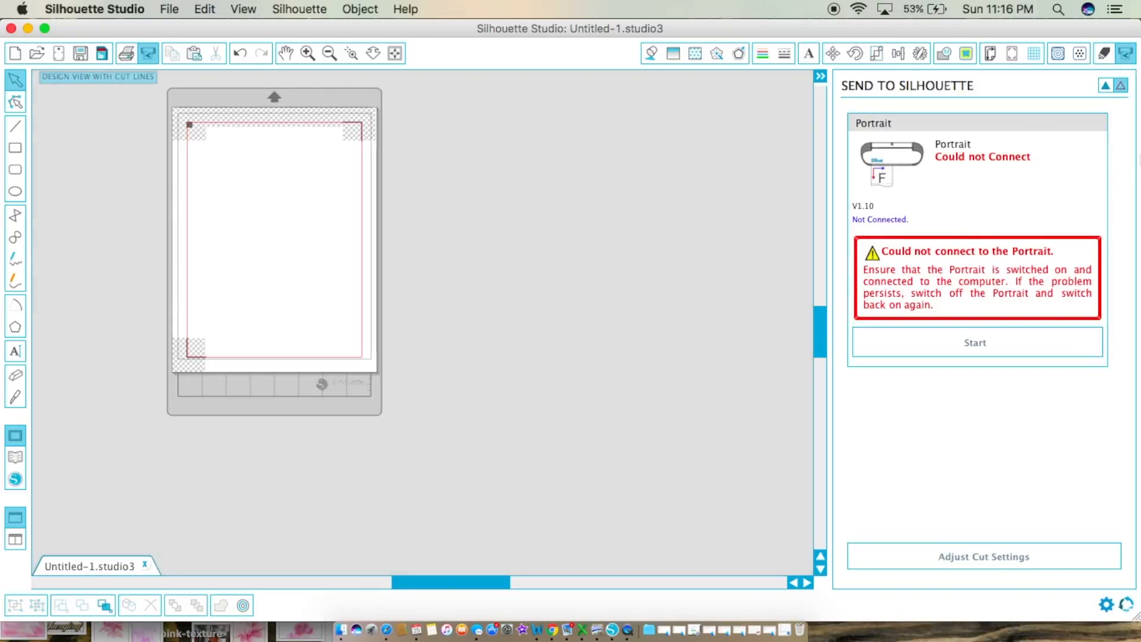
# Bring up the Modify options and the Offset options
pyautogui.click(283, 603)
pyautogui.click(944, 54)
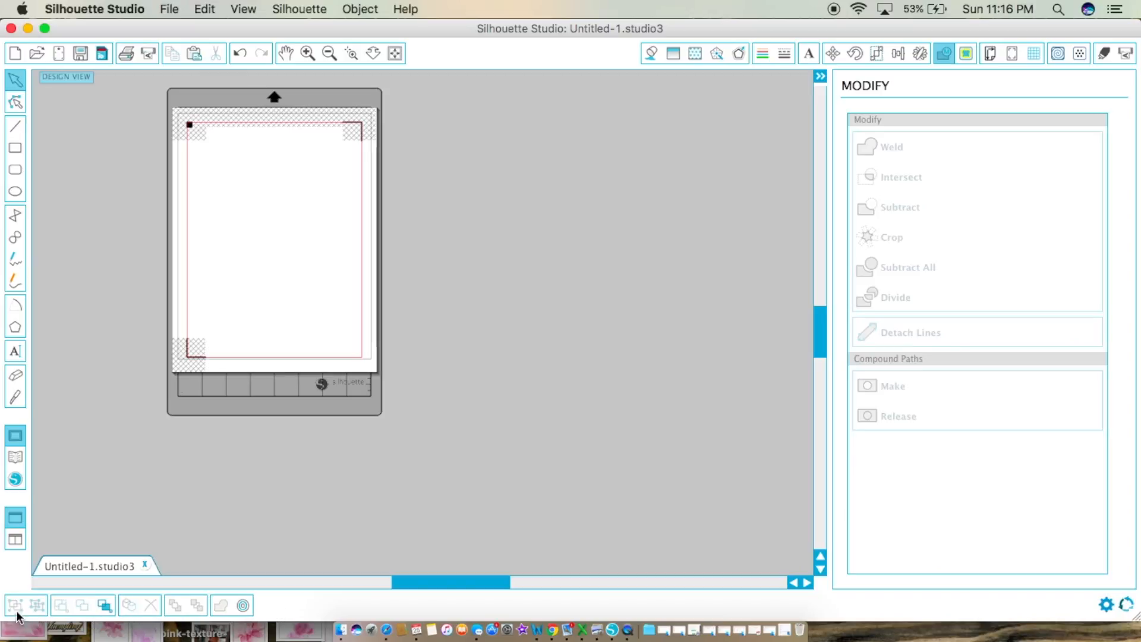
pyautogui.click(243, 605)
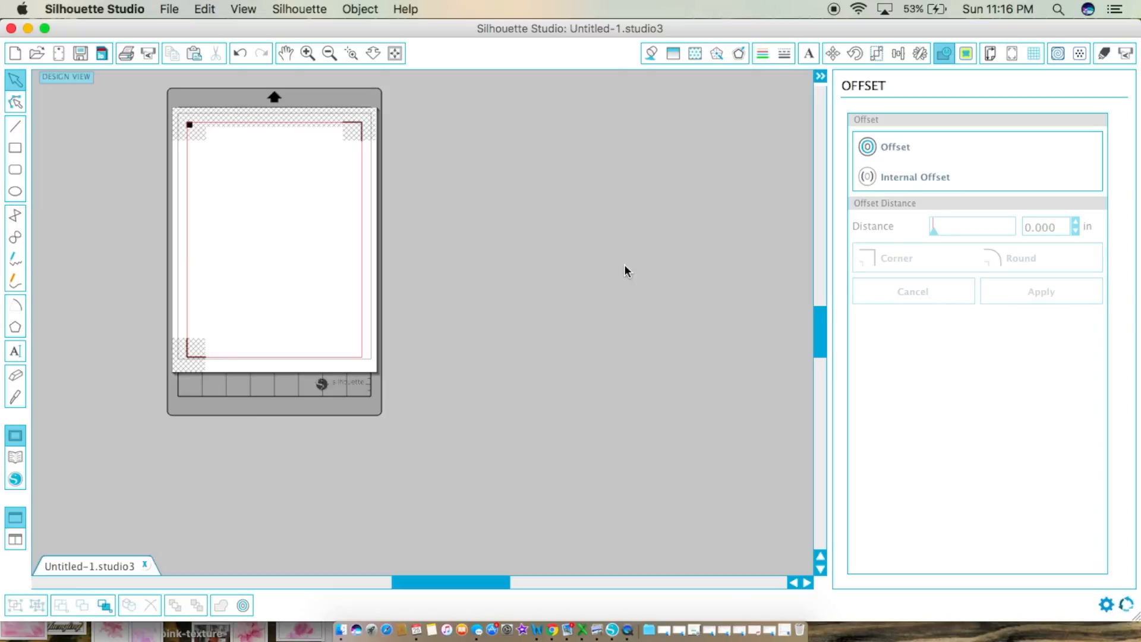
pyautogui.scroll(1, 687, 158)
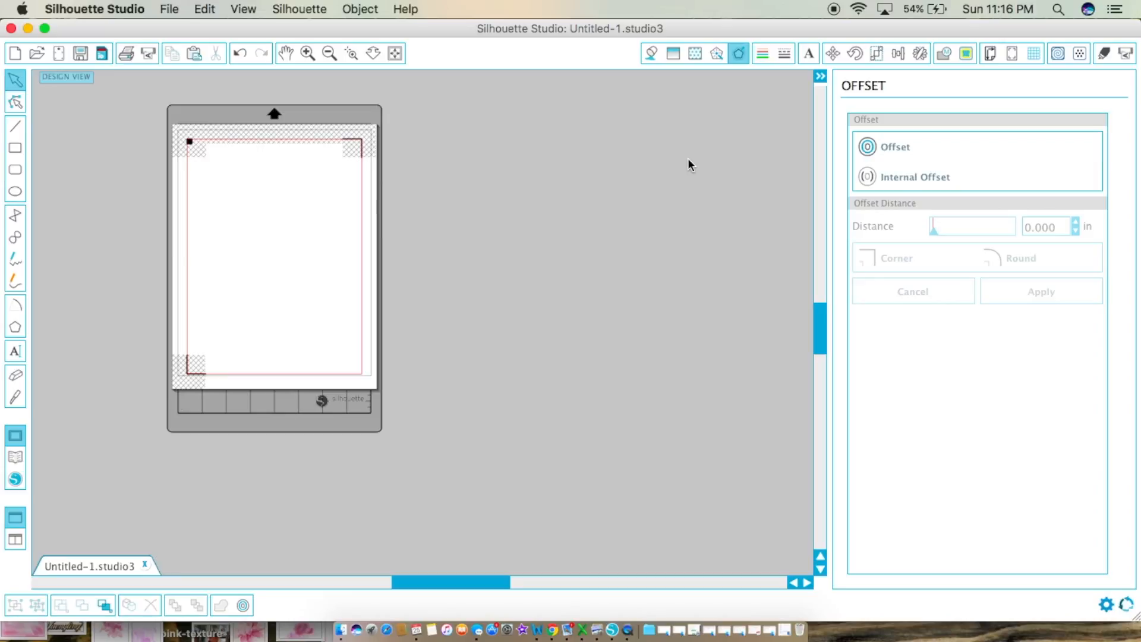
# Hide and reopen the Offset options, and zoom in on the upper part of the design page
pyautogui.click(820, 76)
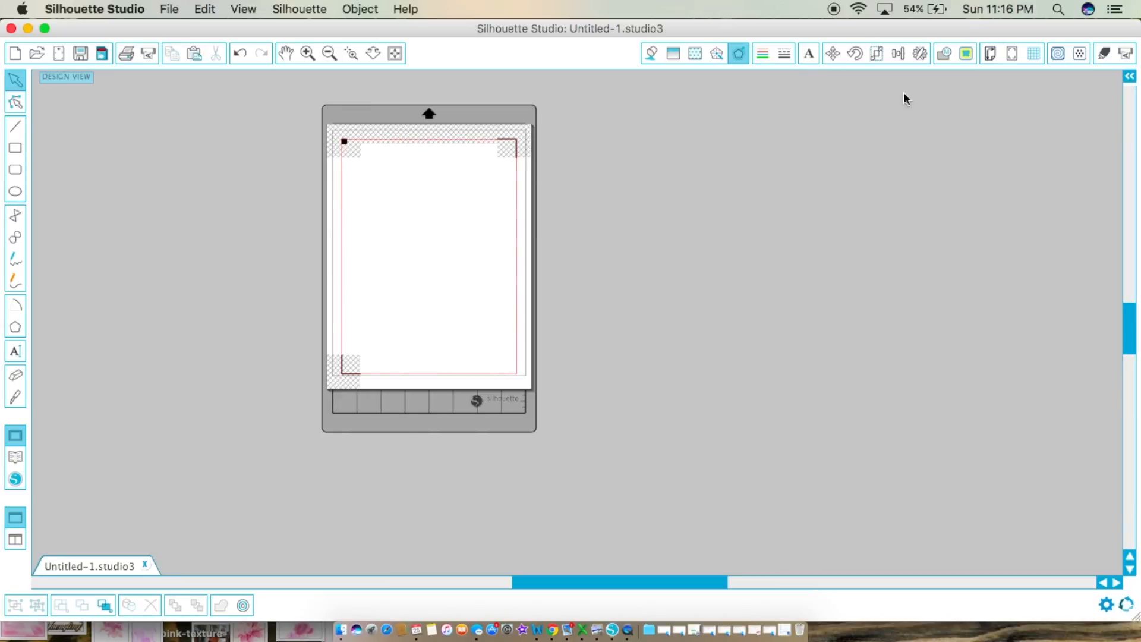
pyautogui.click(1129, 77)
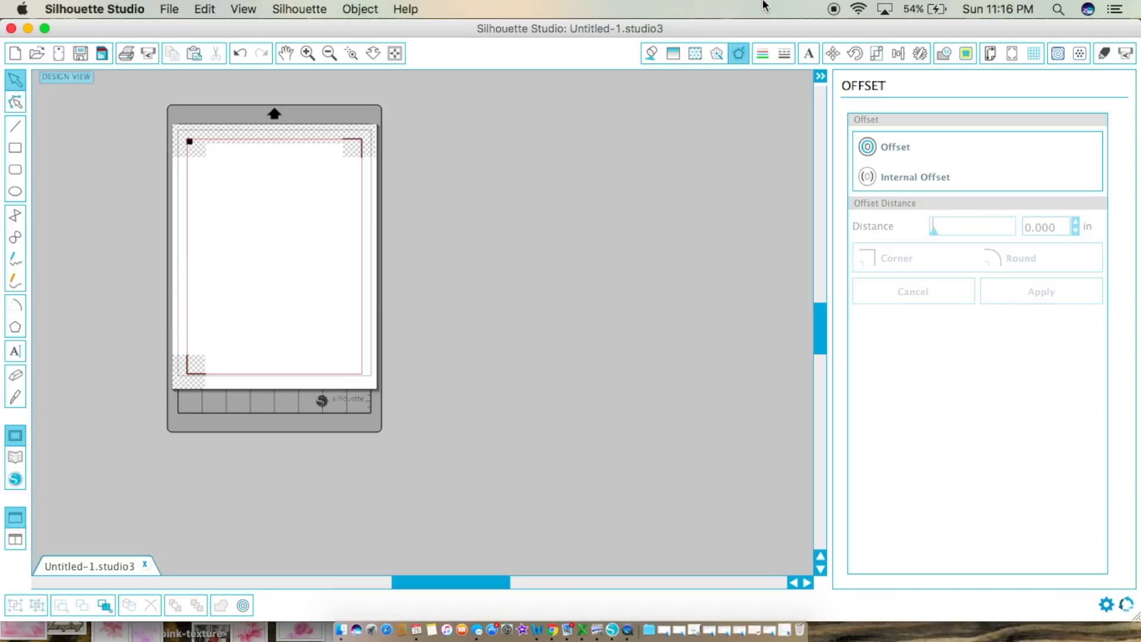
pyautogui.click(308, 55)
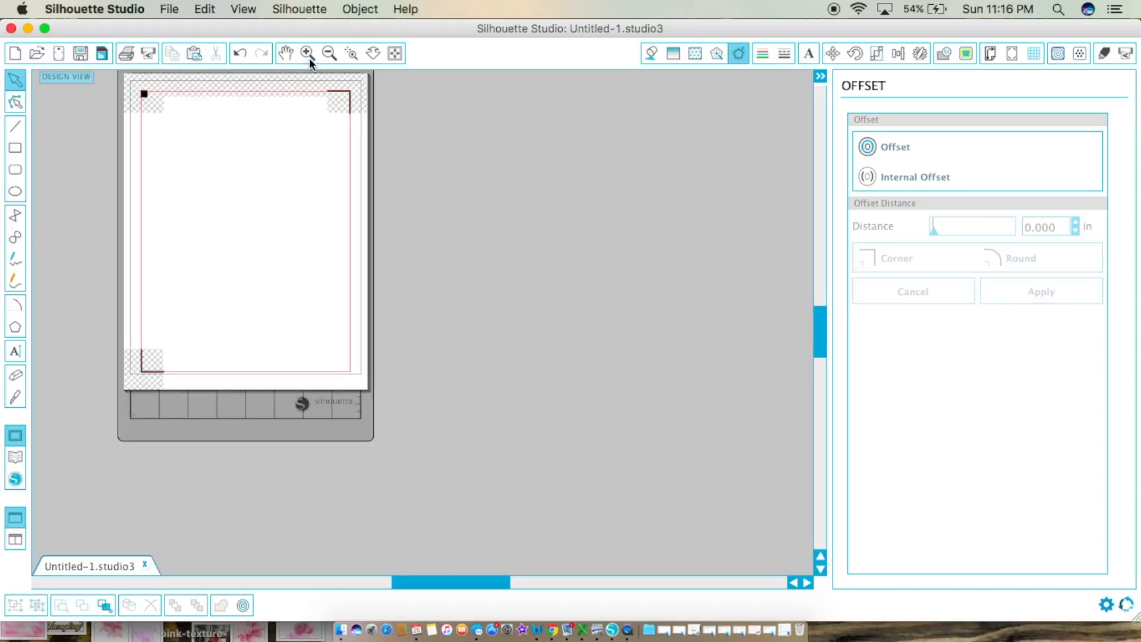
pyautogui.click(309, 58)
pyautogui.hscroll(-3, 351, 213)
pyautogui.scroll(5, 352, 213)
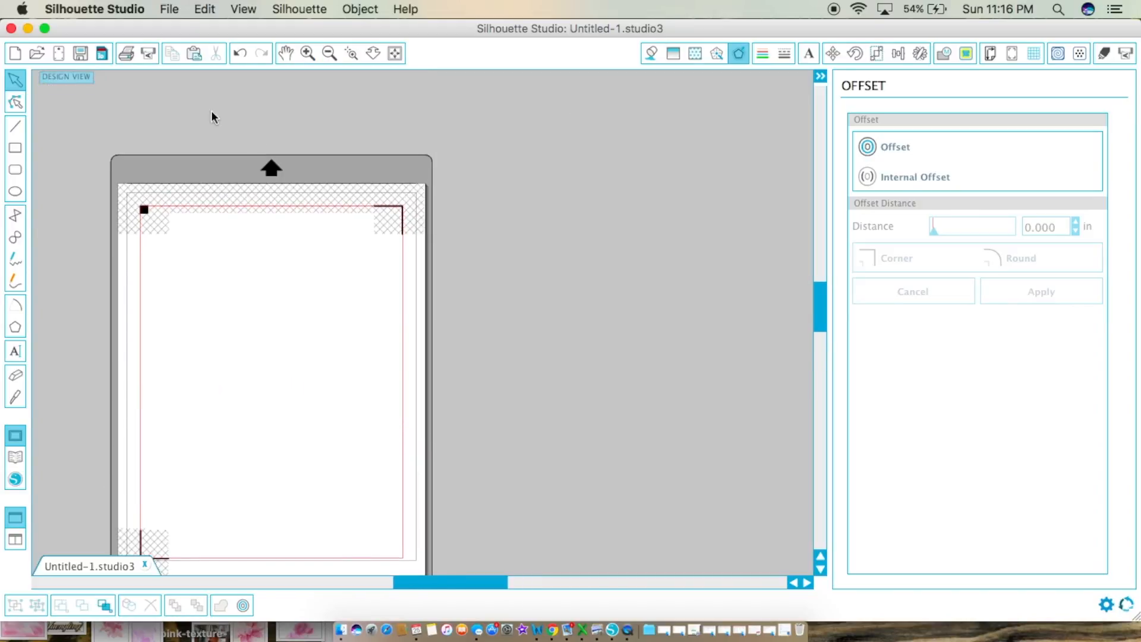